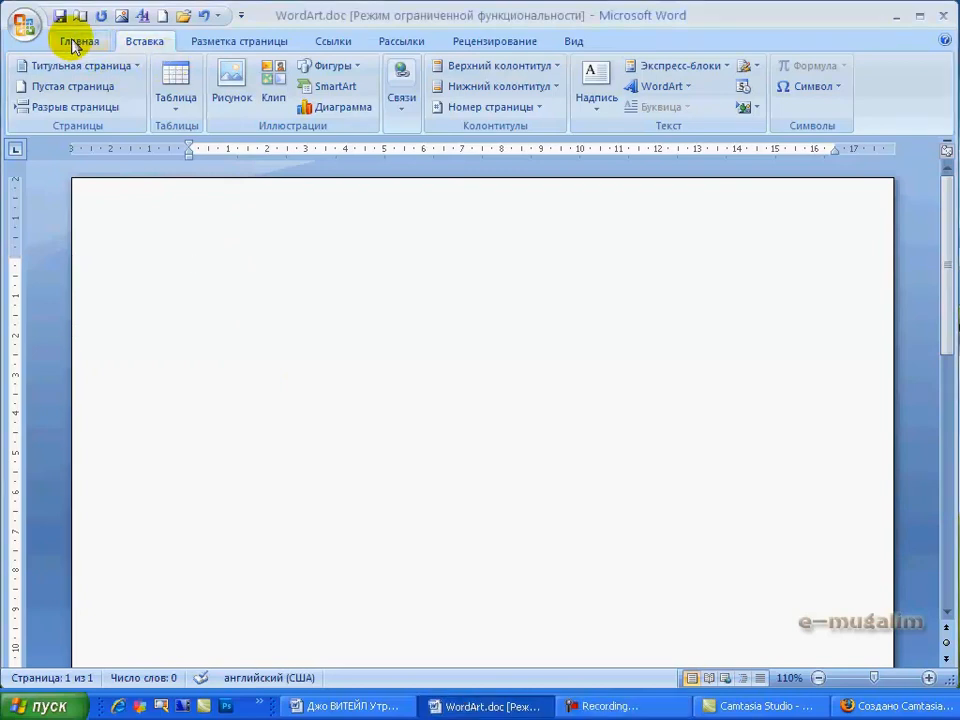
# Insert the built-in "Кадр" cover page into the blank document.
pyautogui.click(72, 43)
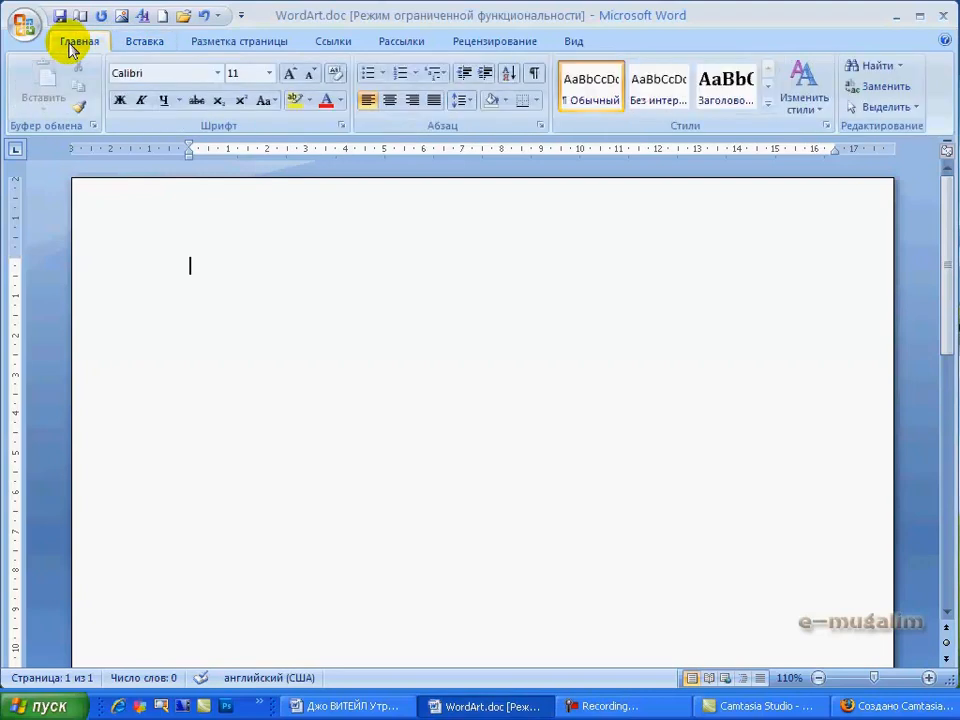
pyautogui.click(142, 46)
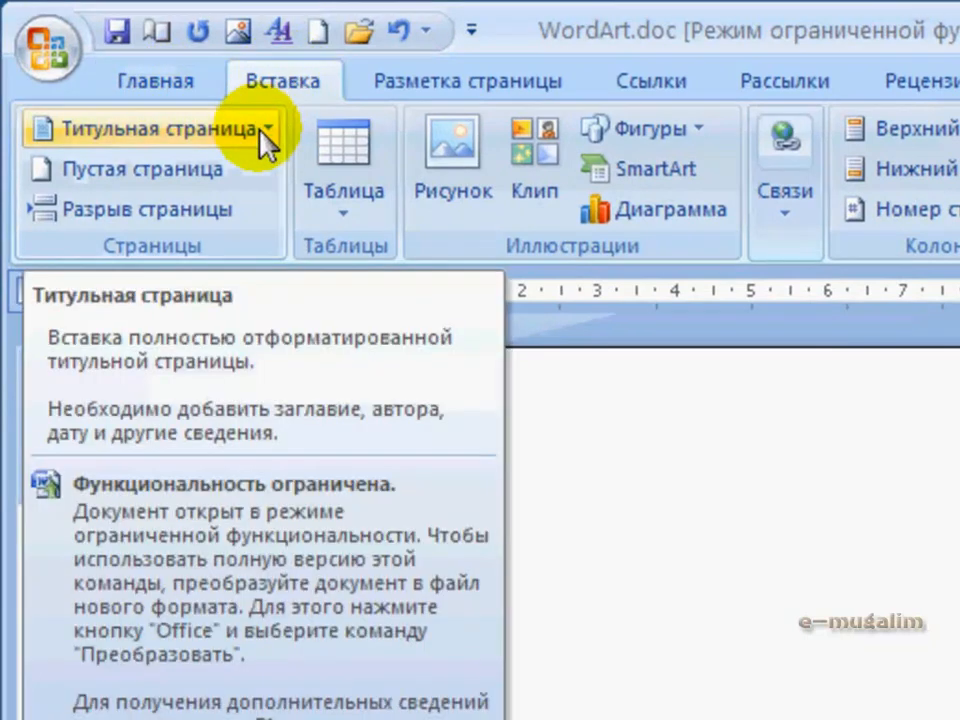
pyautogui.click(262, 134)
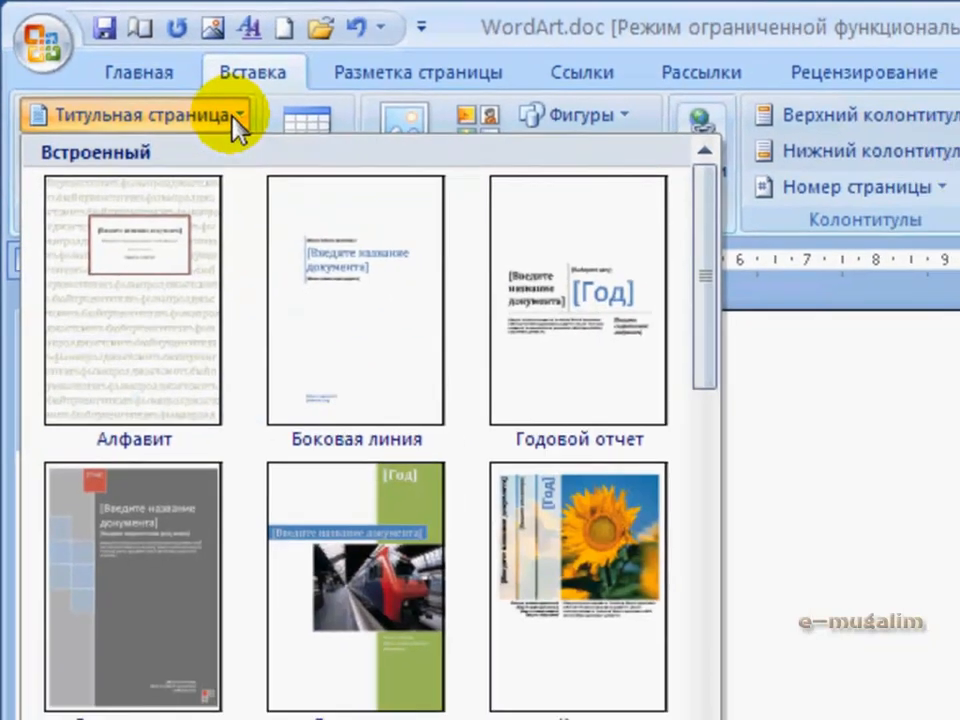
pyautogui.moveTo(596, 268)
pyautogui.mouseDown()
pyautogui.moveTo(608, 525)
pyautogui.moveTo(600, 581)
pyautogui.moveTo(596, 223)
pyautogui.moveTo(599, 513)
pyautogui.moveTo(589, 415)
pyautogui.moveTo(594, 251)
pyautogui.mouseUp()
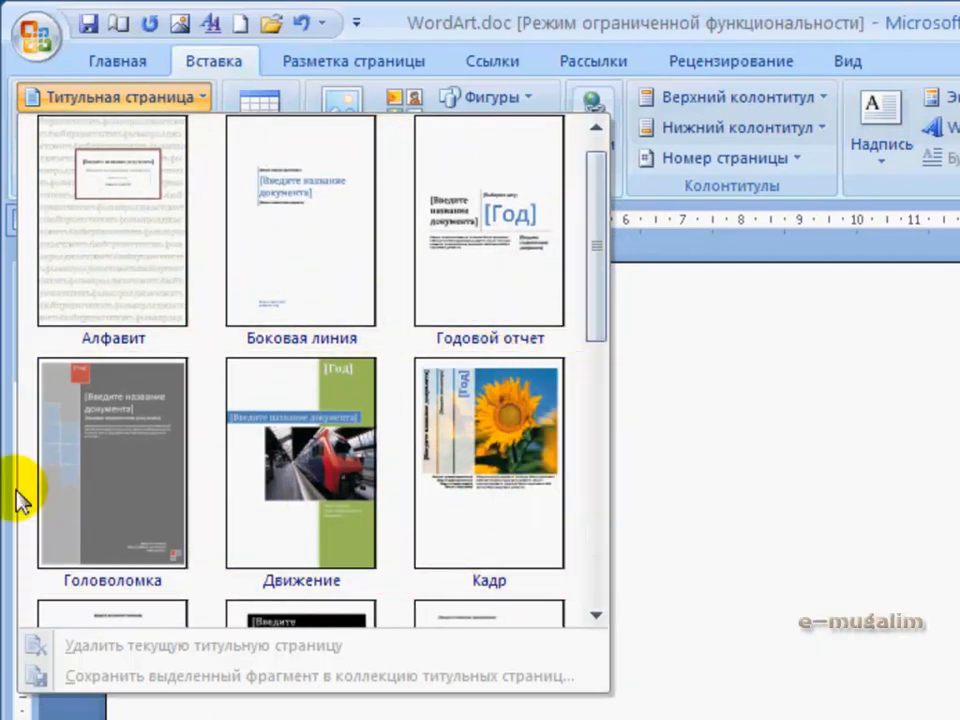
pyautogui.click(497, 488)
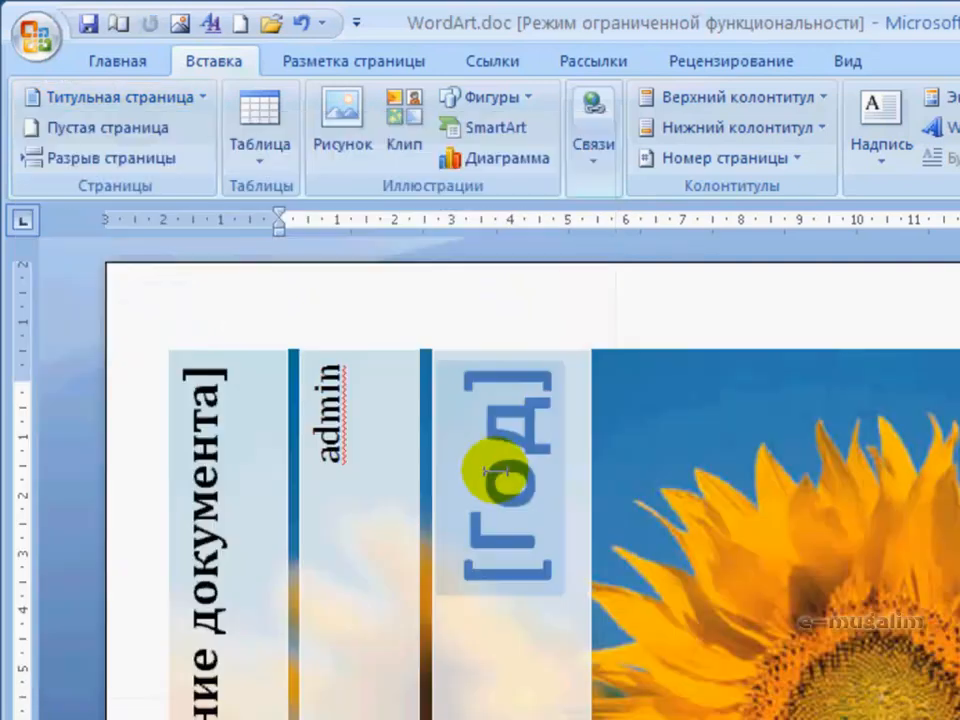
# Examine the inserted cover page's layout and its placeholders for title, author, year, organization details and abstract.
pyautogui.scroll(-3, 725, 453)
pyautogui.scroll(-3, 609, 514)
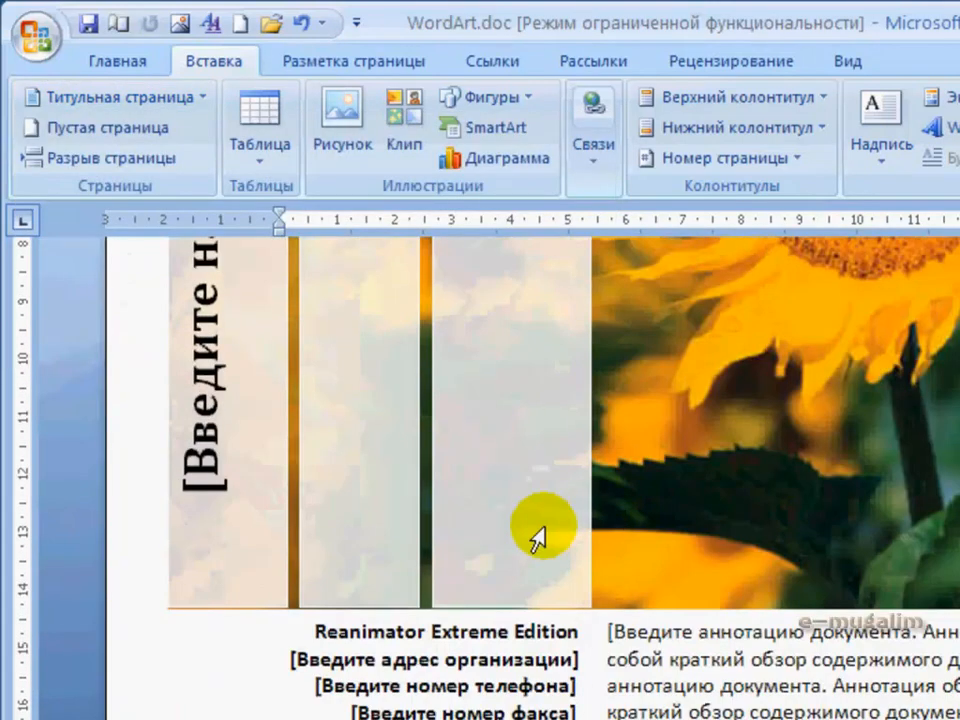
pyautogui.scroll(6, 396, 536)
pyautogui.scroll(-5, 392, 527)
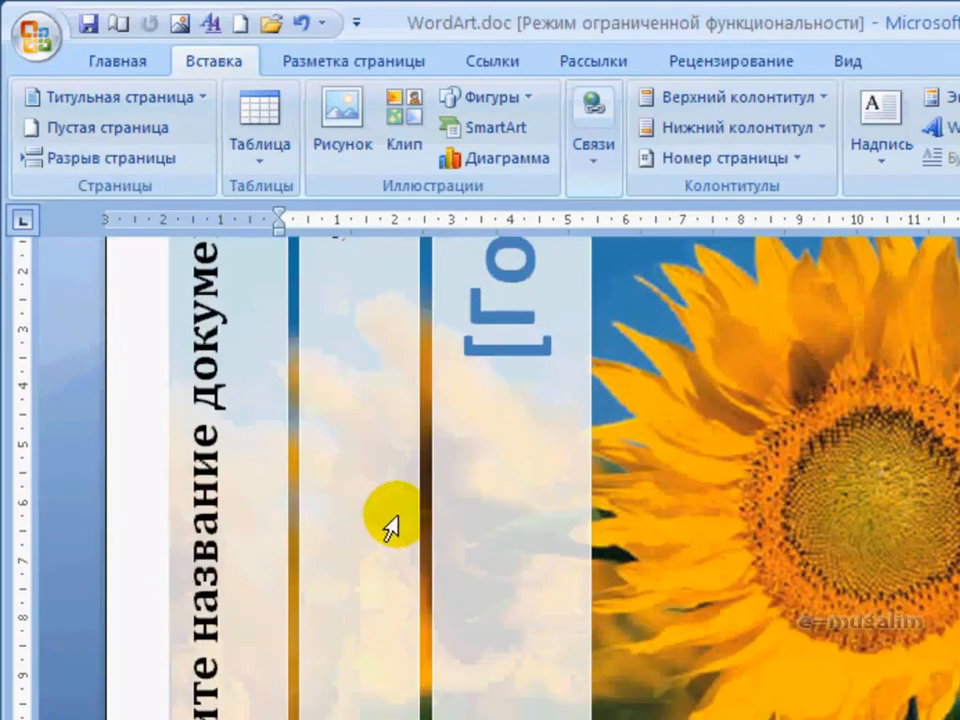
pyautogui.scroll(4, 390, 515)
pyautogui.scroll(-10, 404, 507)
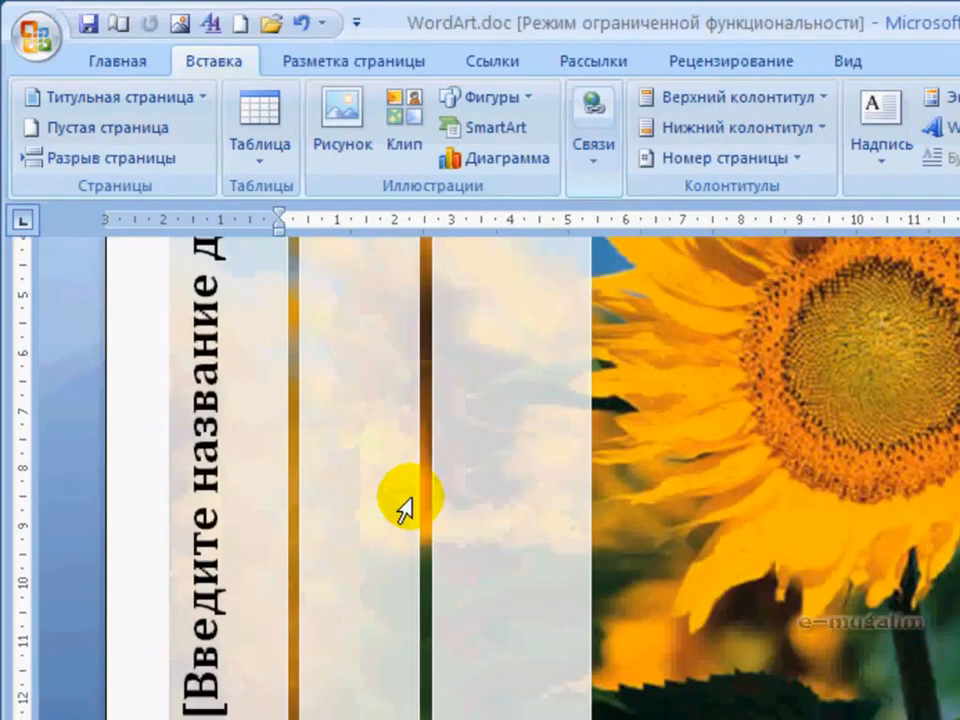
pyautogui.scroll(10, 395, 500)
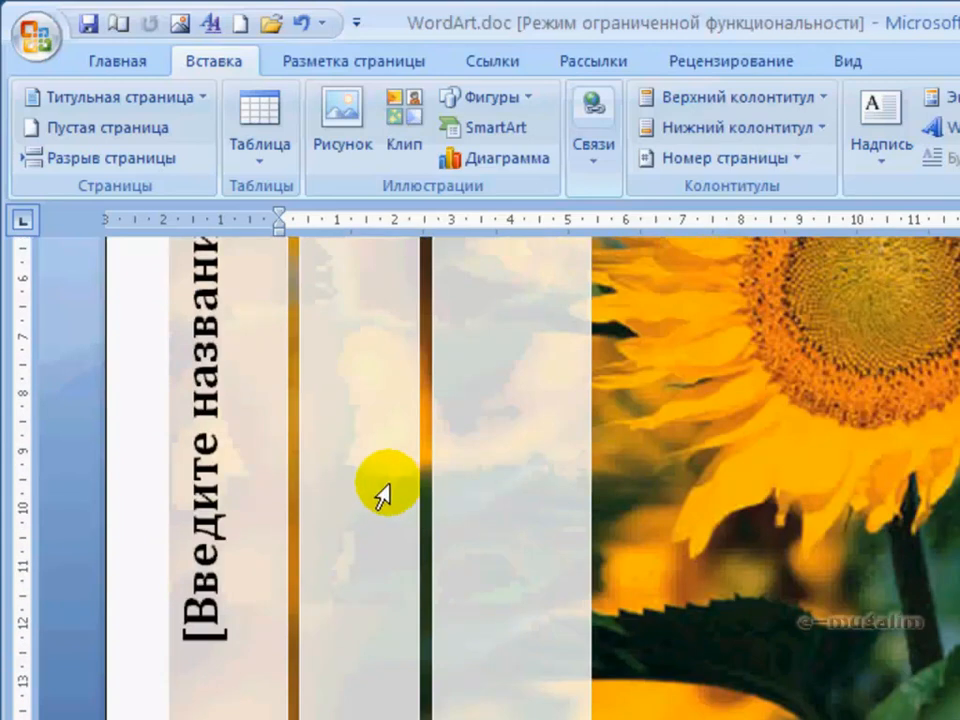
pyautogui.scroll(3, 272, 549)
# Replace the title placeholder on the cover page with "Күн караманын түрлөрү".
pyautogui.click(207, 500)
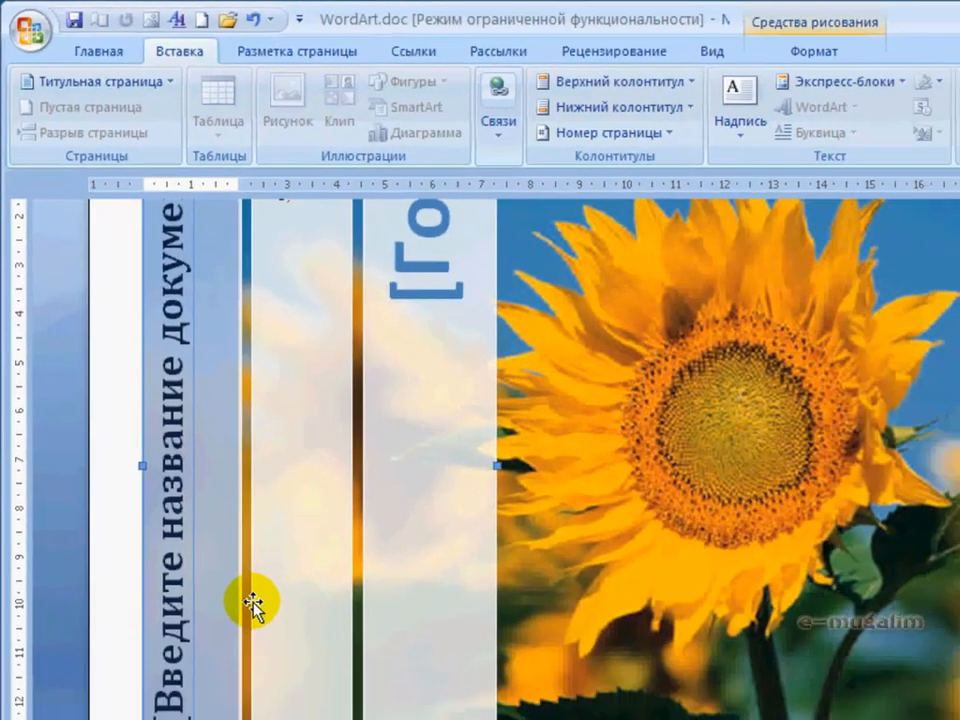
pyautogui.press('Delete')
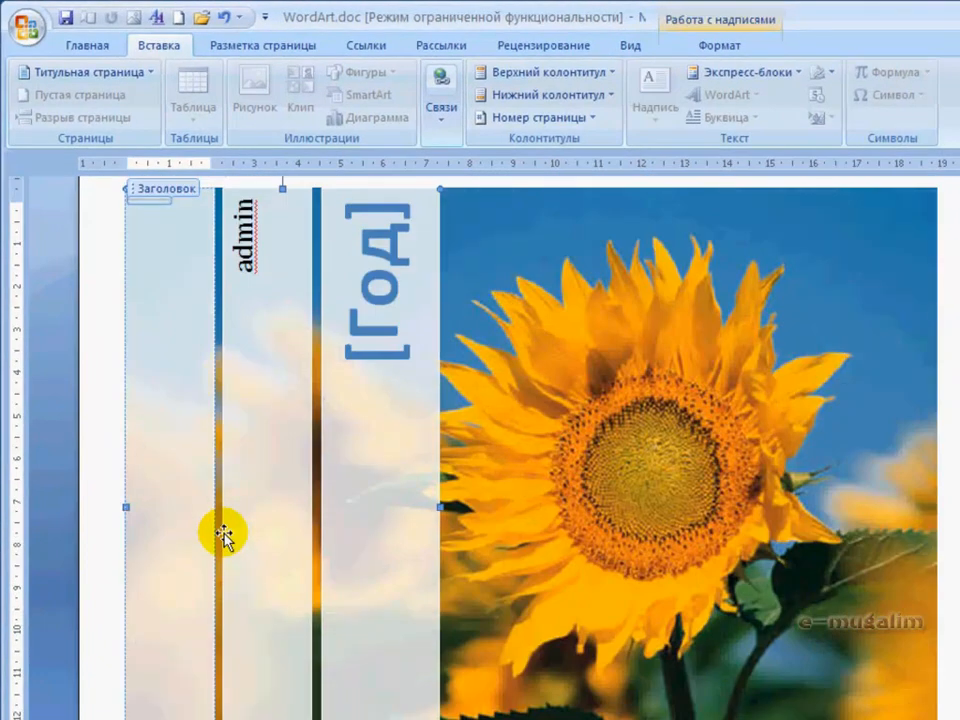
pyautogui.write('К')
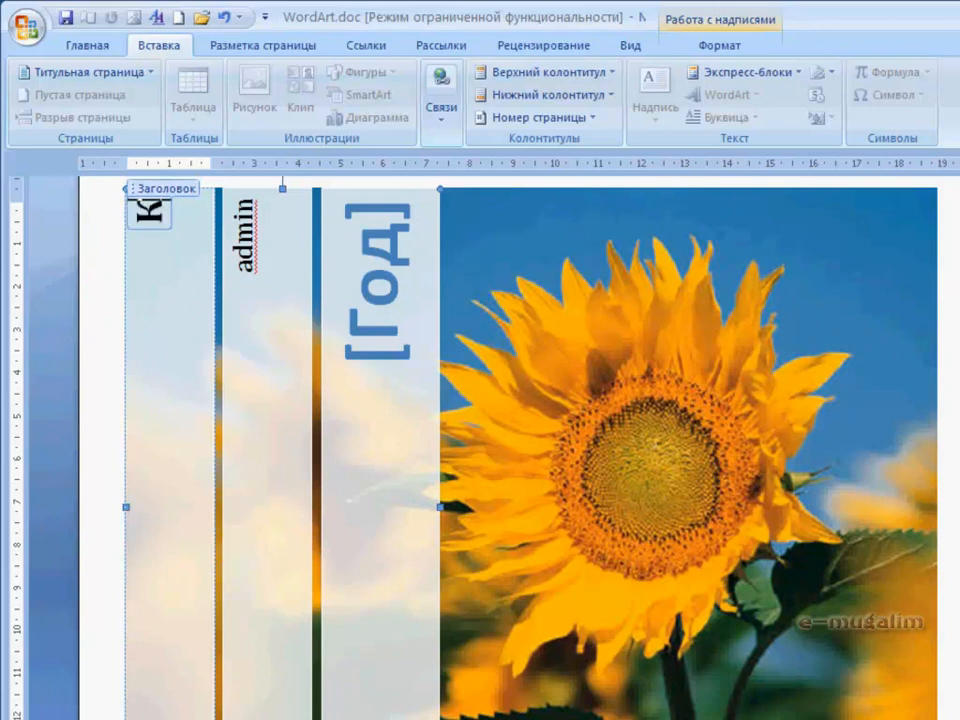
pyautogui.write('ун карама')
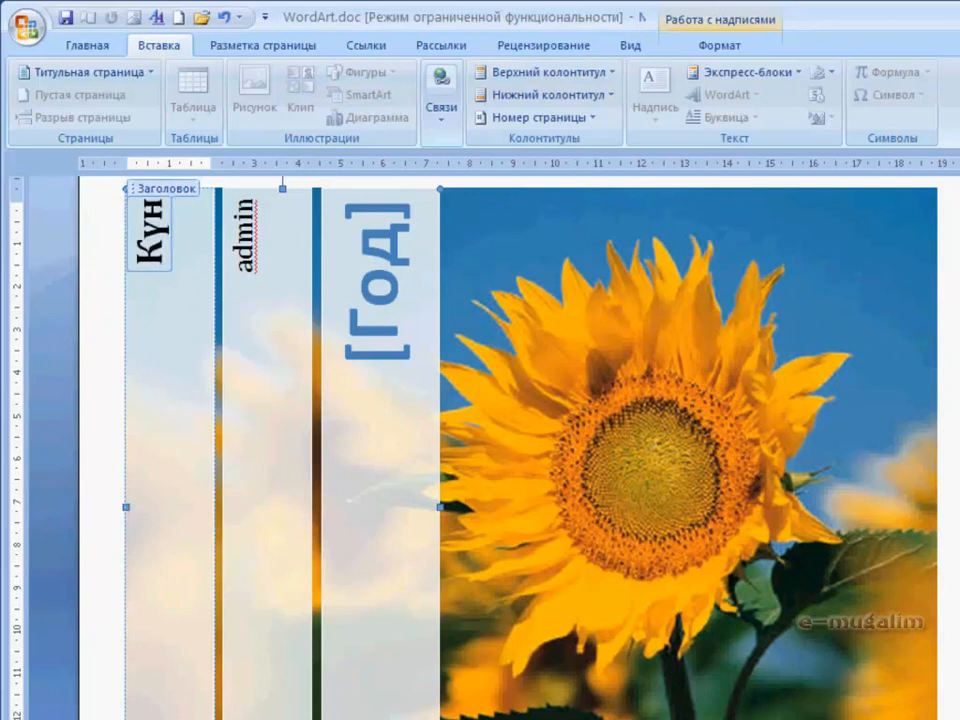
pyautogui.write('ны')
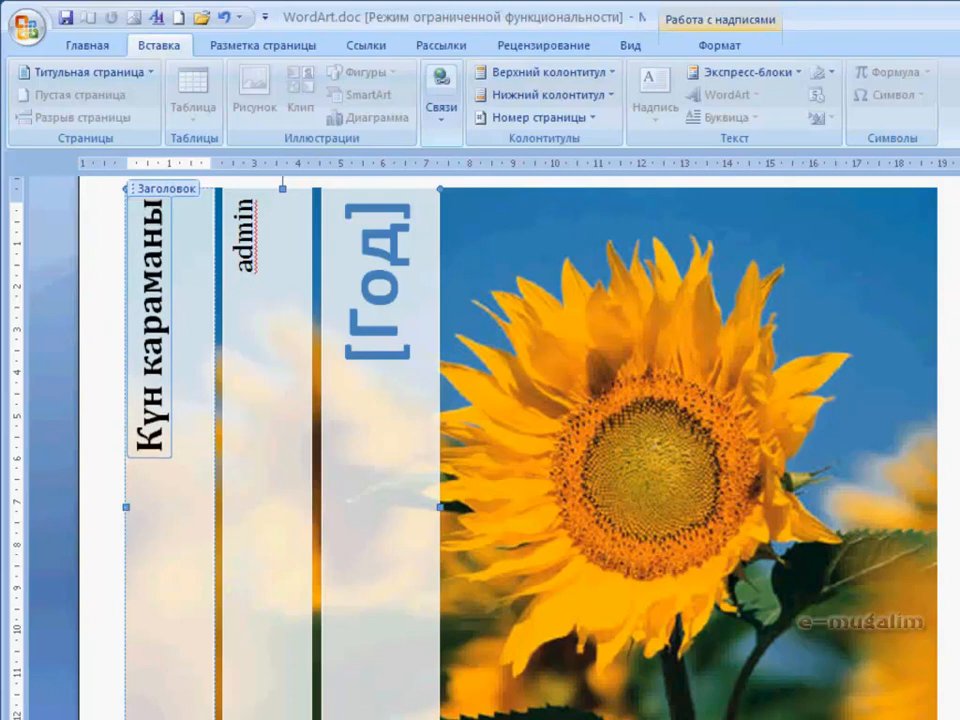
pyautogui.write('н т')
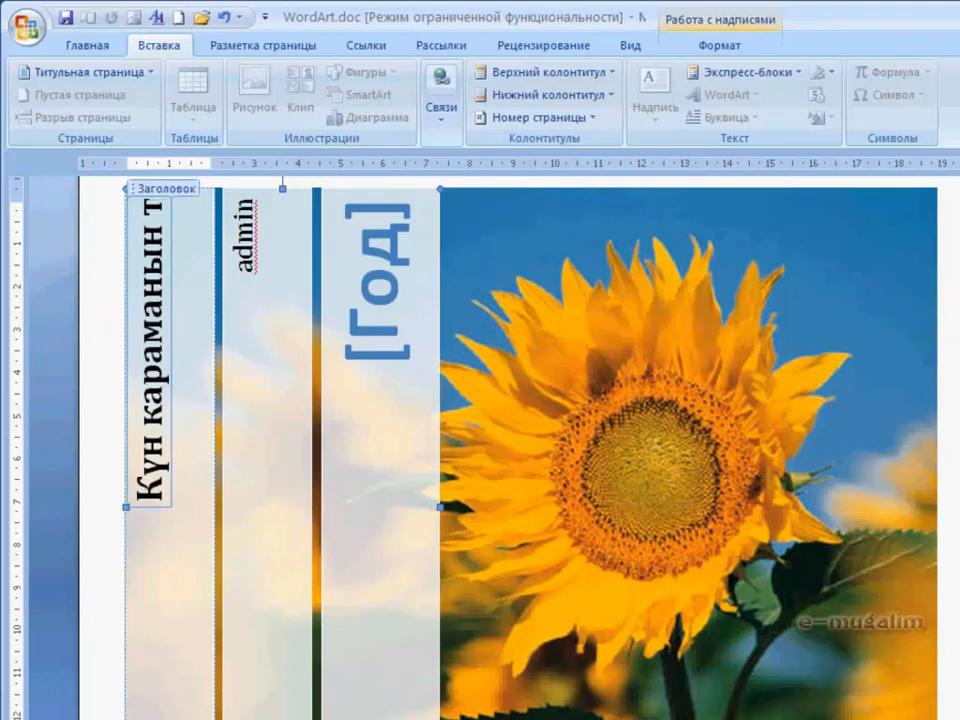
pyautogui.write('үрлөр')
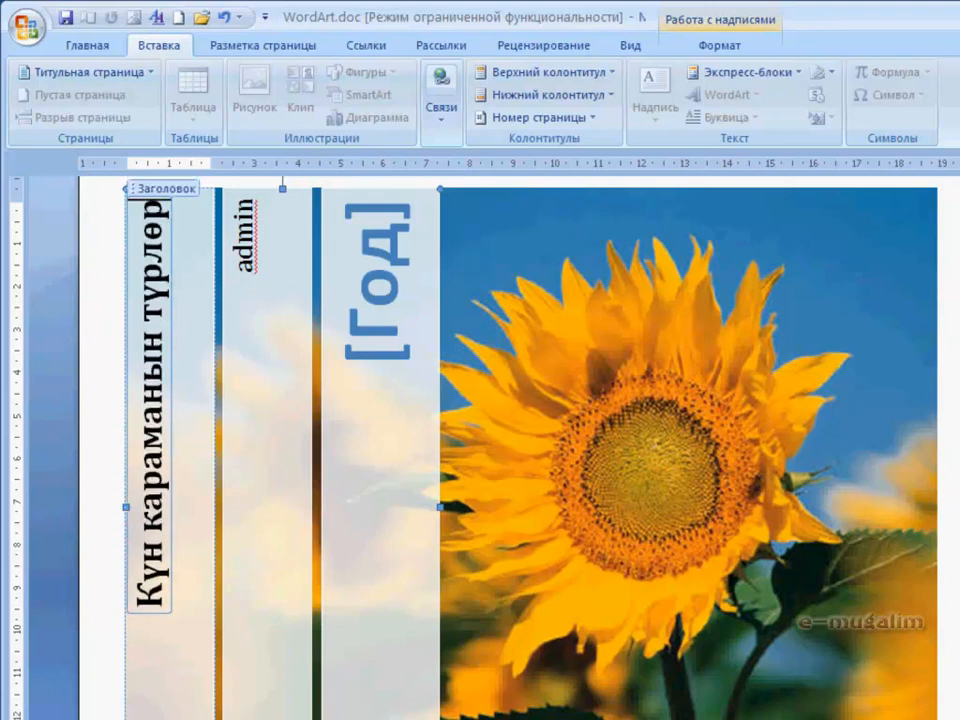
pyautogui.write('ү')
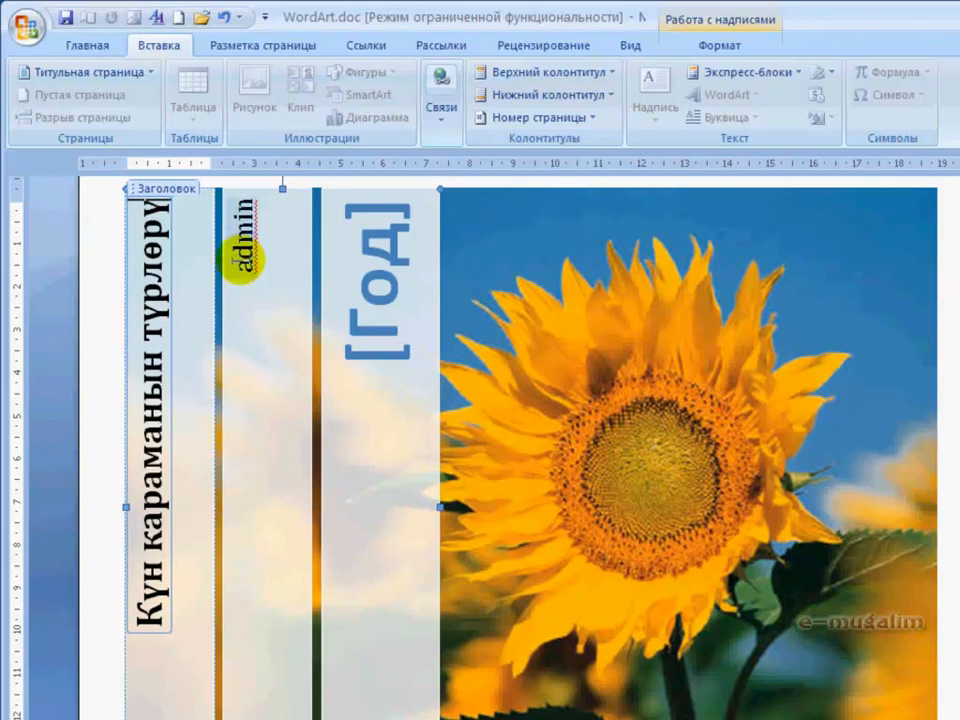
# Replace "admin" in the cover page's author field with the author's name.
pyautogui.click(242, 257)
pyautogui.moveTo(245, 205); pyautogui.dragTo(246, 276)
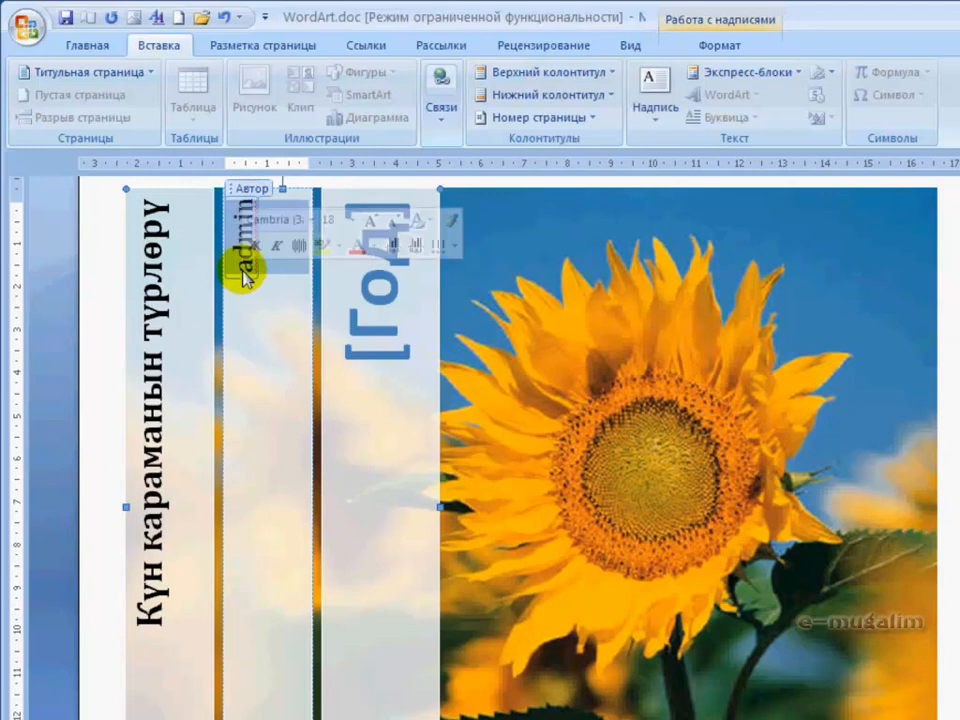
pyautogui.write('Касым')
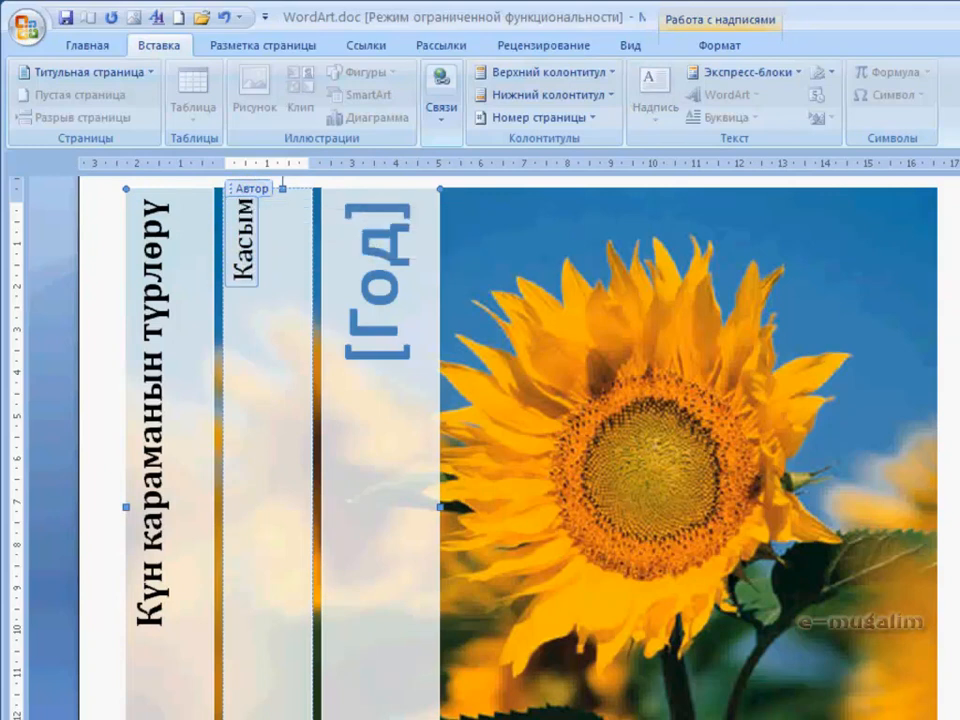
pyautogui.write('бек')
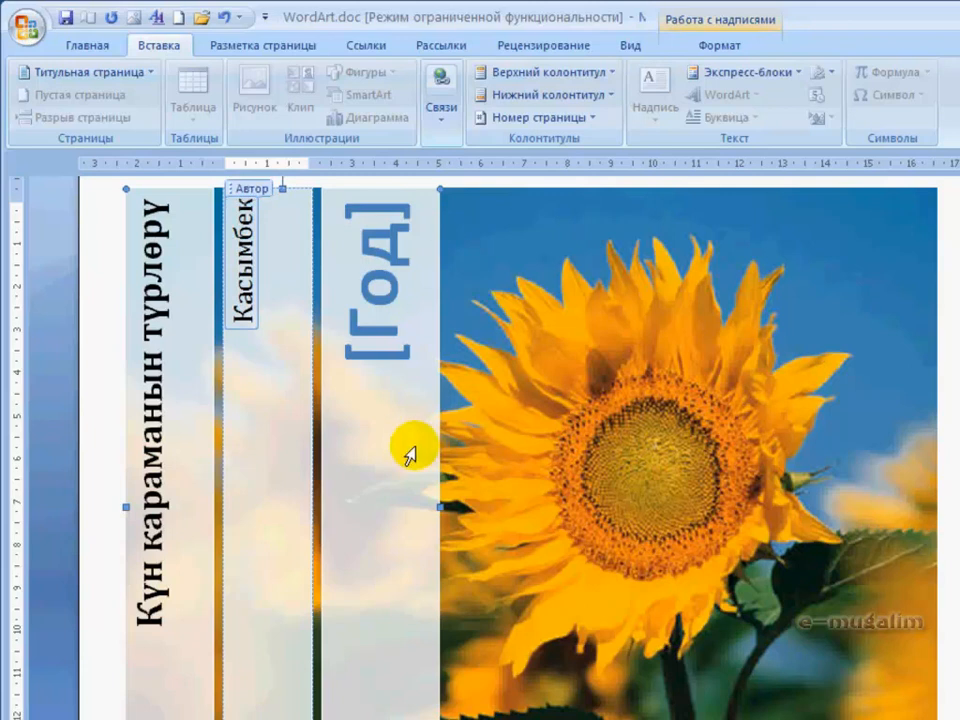
# Set the cover page's year field to 2012 by picking a date.
pyautogui.click(368, 333)
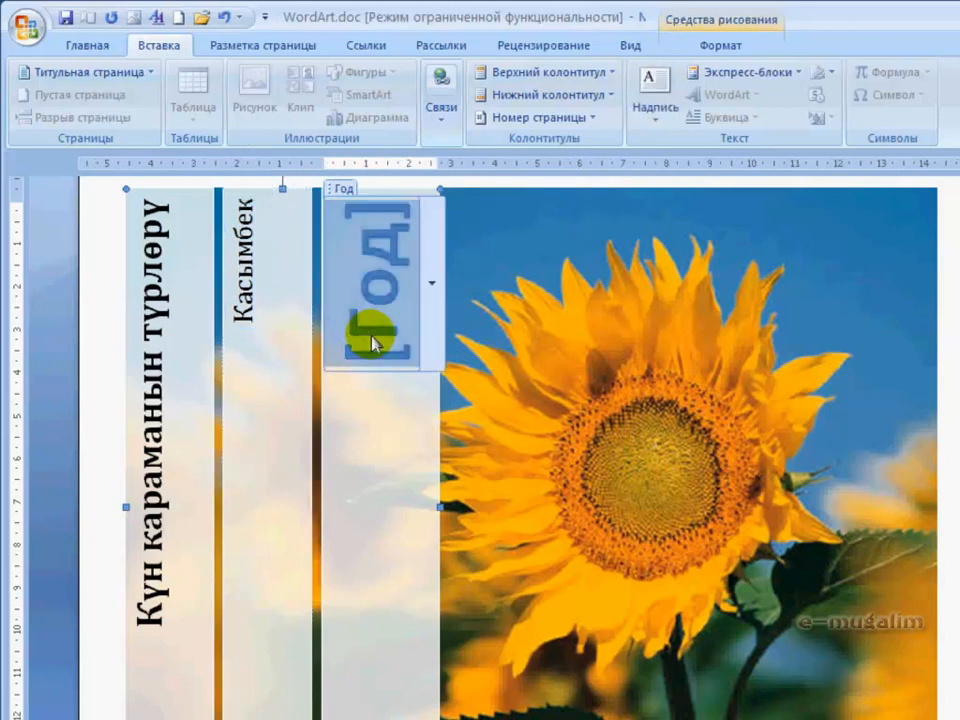
pyautogui.click(434, 306)
pyautogui.click(406, 438)
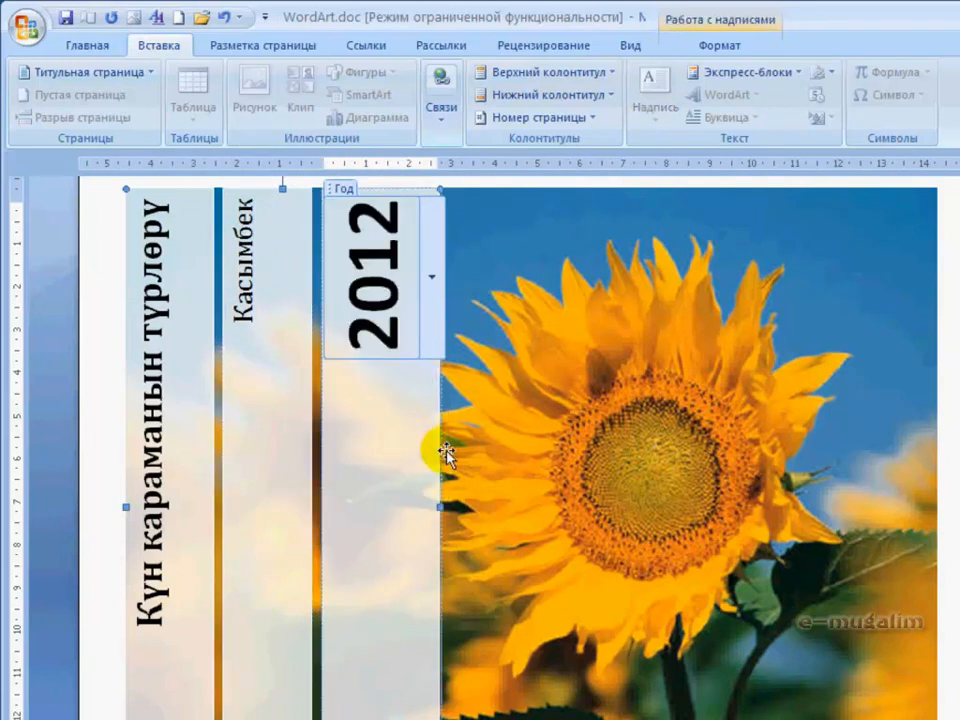
# Fill in the organization's address in the details block below the cover picture.
pyautogui.scroll(-7, 388, 505)
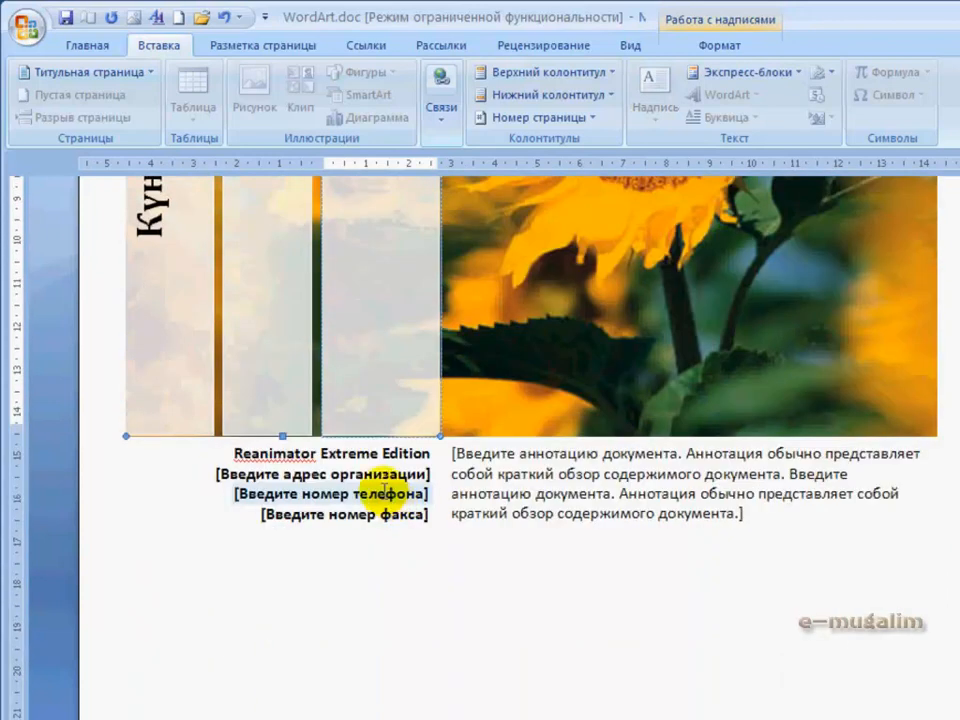
pyautogui.click(376, 467)
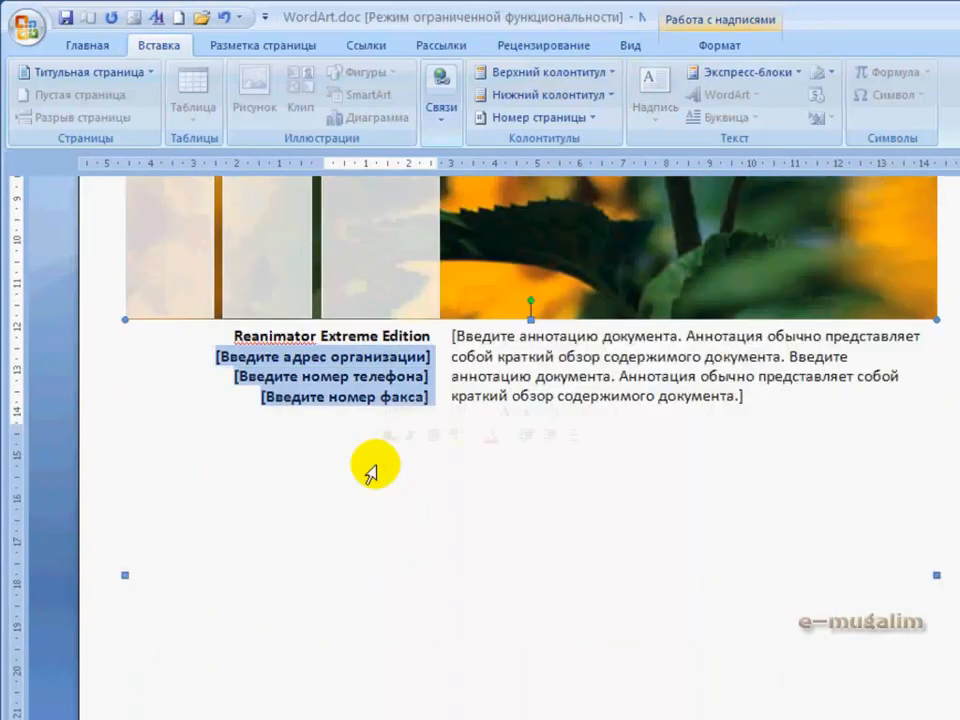
pyautogui.click(327, 362)
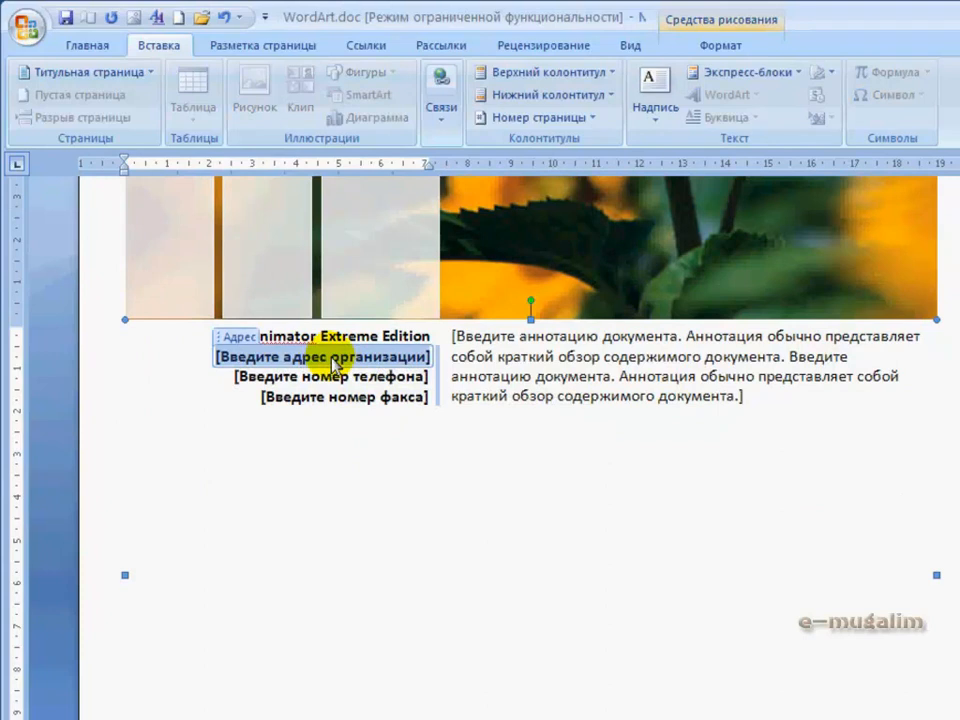
pyautogui.write('оллорлолп')
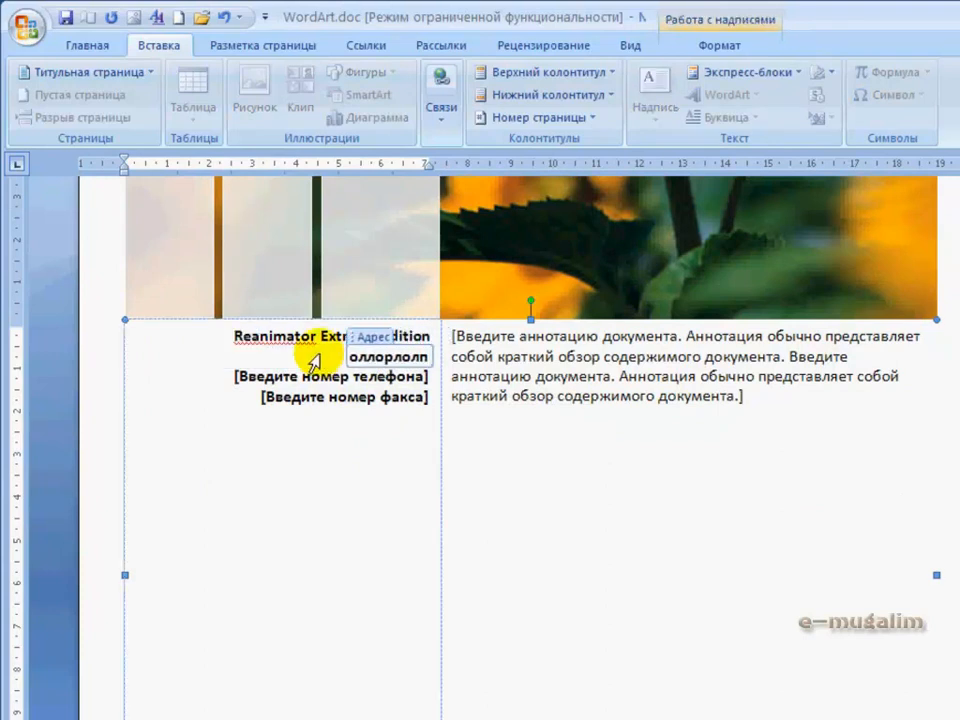
# Fill in the organization's phone number and fax number below the address.
pyautogui.click(339, 382)
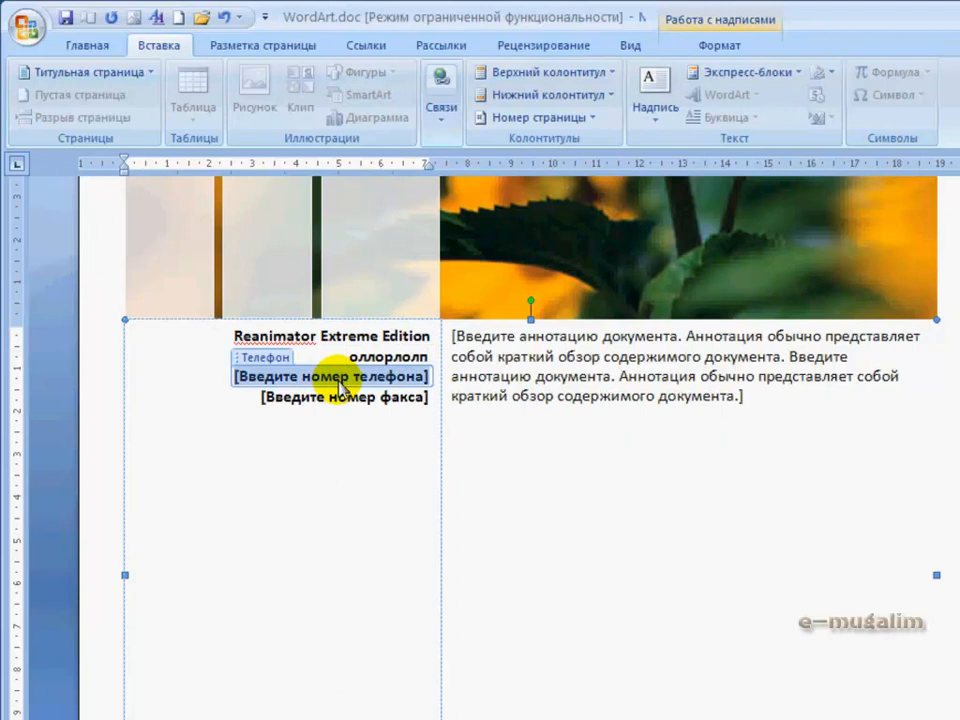
pyautogui.write('666777')
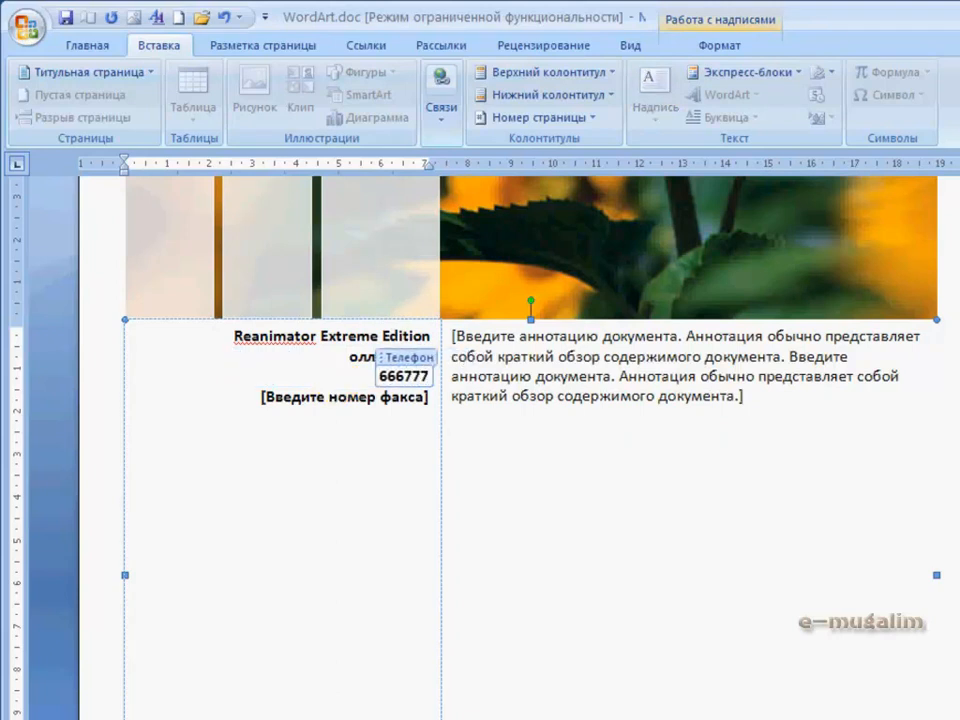
pyautogui.write('777')
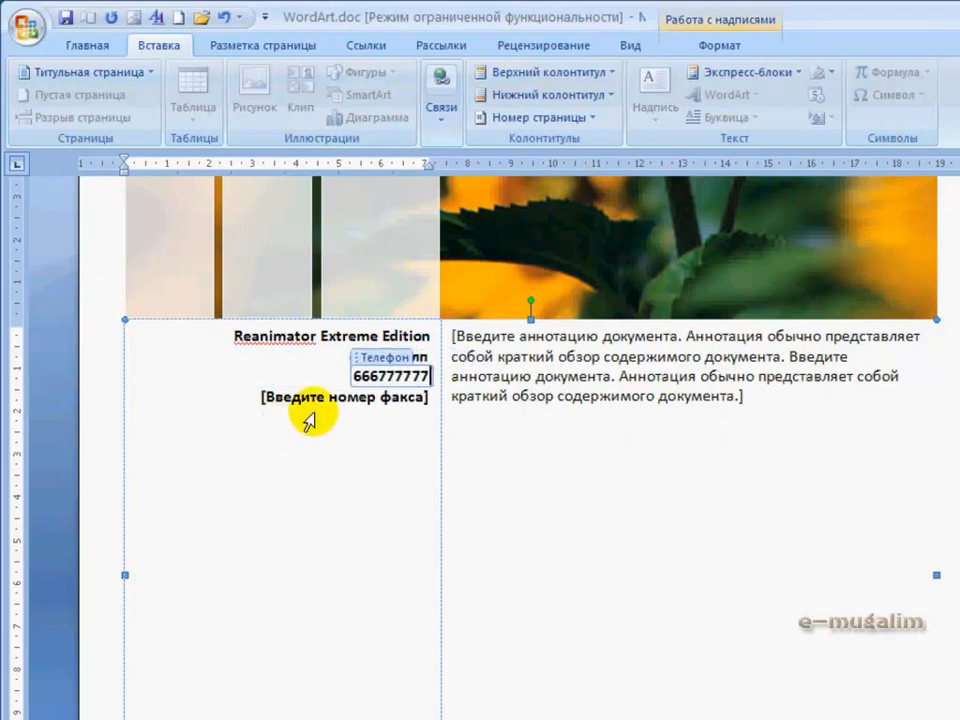
pyautogui.click(390, 400)
pyautogui.write('7')
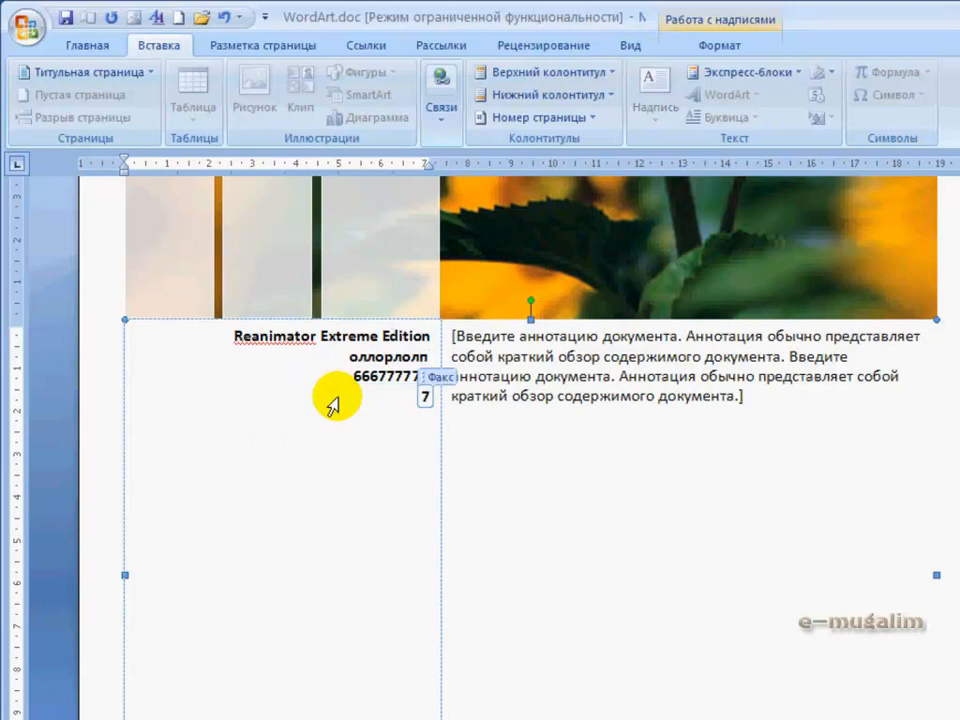
pyautogui.write('68787')
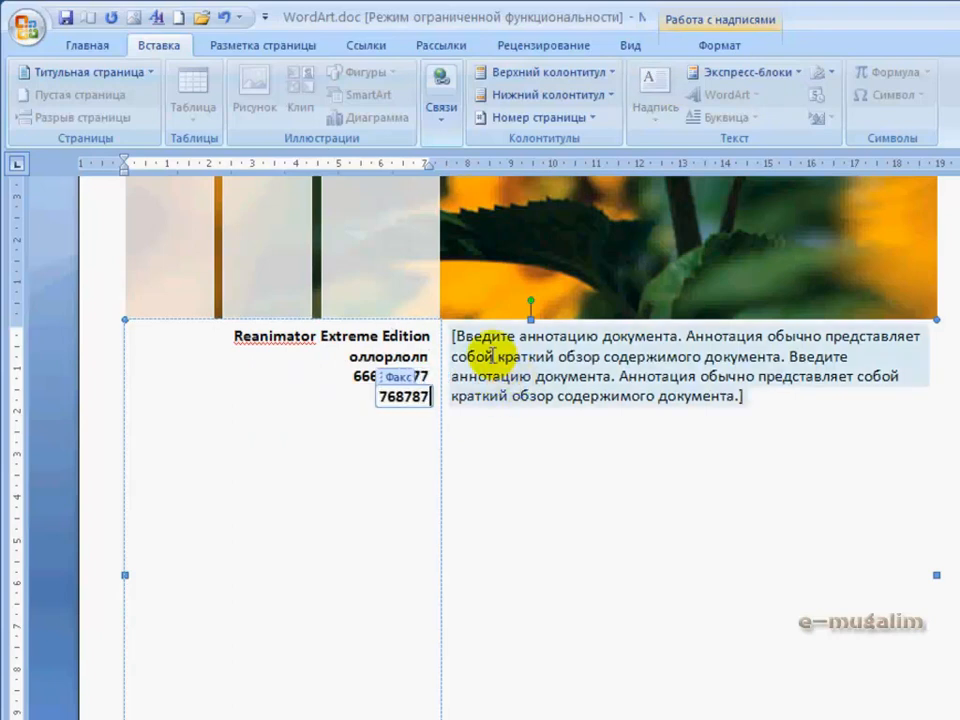
# Replace the abstract placeholder with "Кыргызстандагы күн караманын түрлөрү ж.б" and review the completed cover page.
pyautogui.click(460, 336)
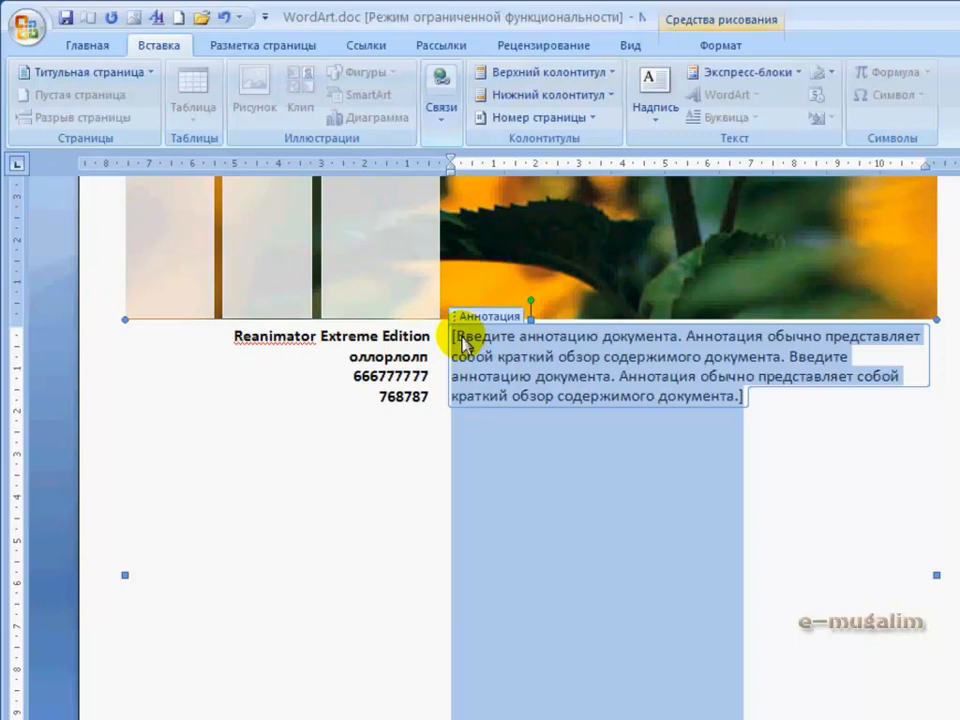
pyautogui.write('Кырг')
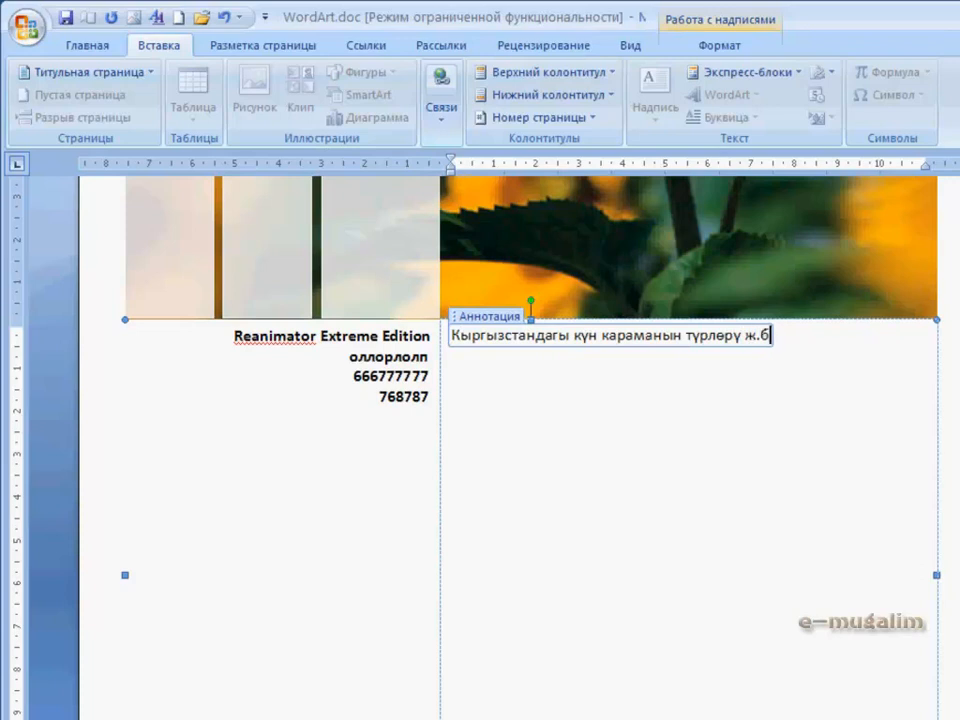
pyautogui.click(536, 436)
pyautogui.scroll(10, 539, 436)
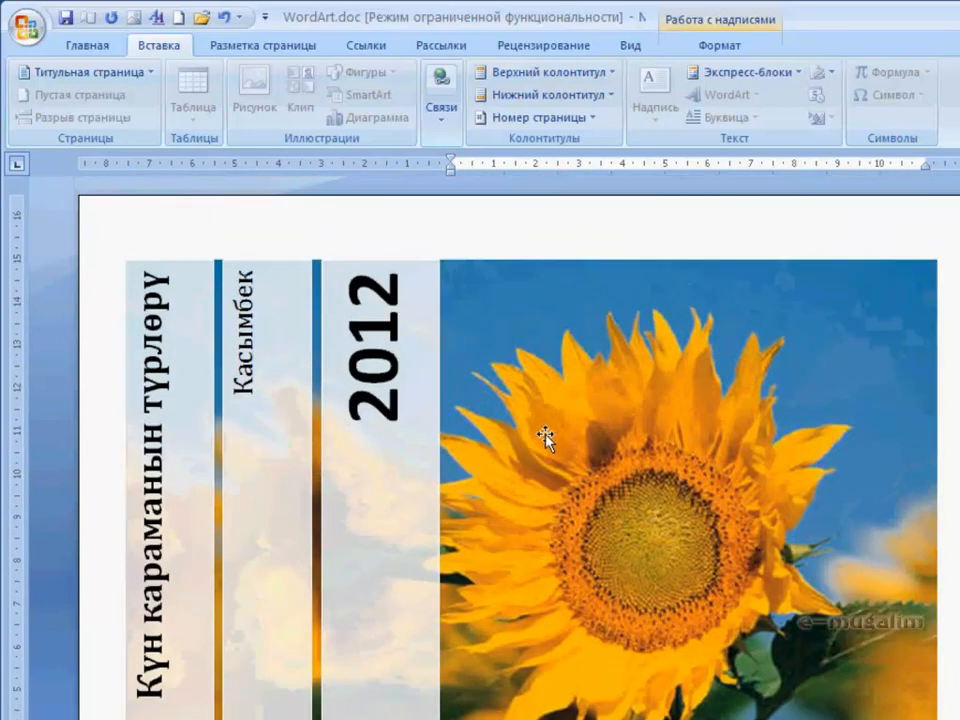
pyautogui.scroll(-8, 540, 412)
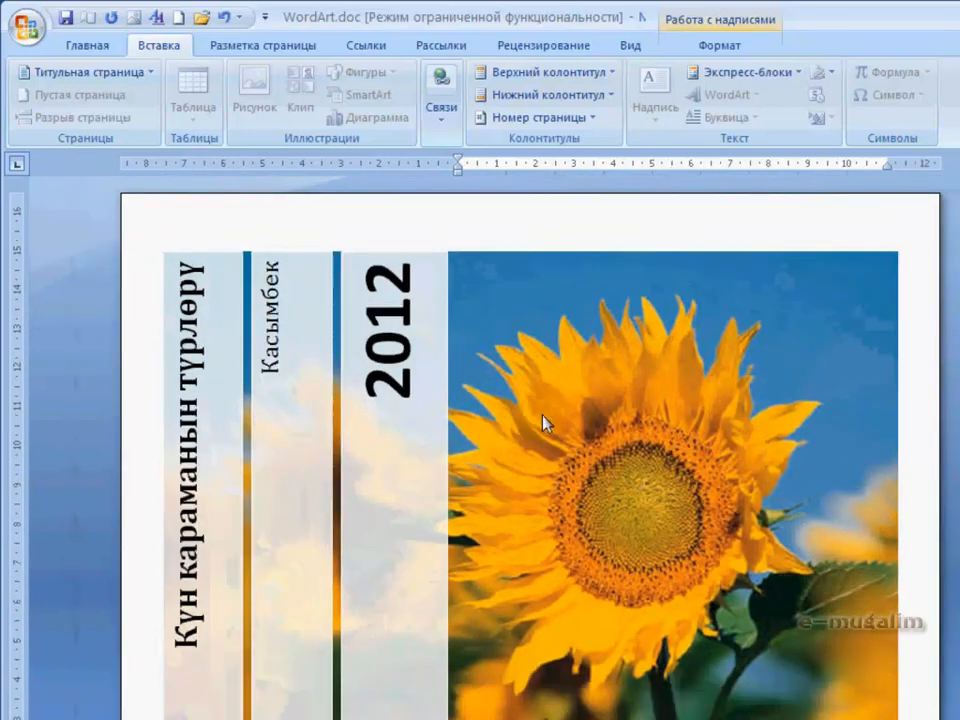
# Place the cursor on the blank page after the cover, insert the built-in Движение cover page and review it.
pyautogui.scroll(6, 541, 412)
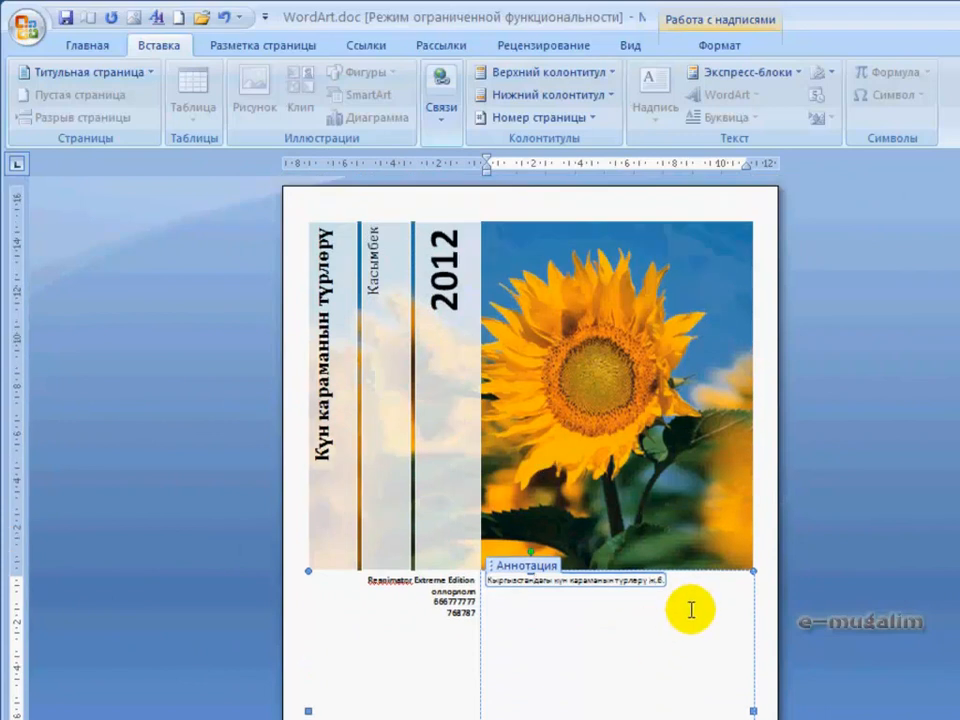
pyautogui.scroll(-7, 683, 606)
pyautogui.scroll(-2, 600, 550)
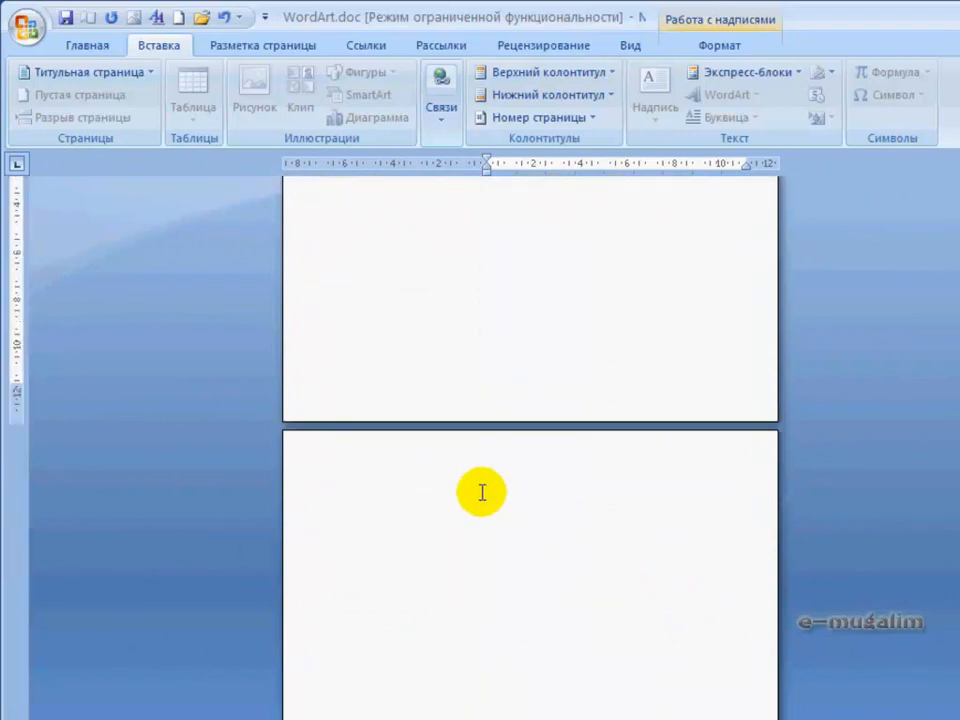
pyautogui.click(505, 497)
pyautogui.scroll(1, 512, 502)
pyautogui.scroll(-2, 516, 506)
pyautogui.scroll(-1, 515, 506)
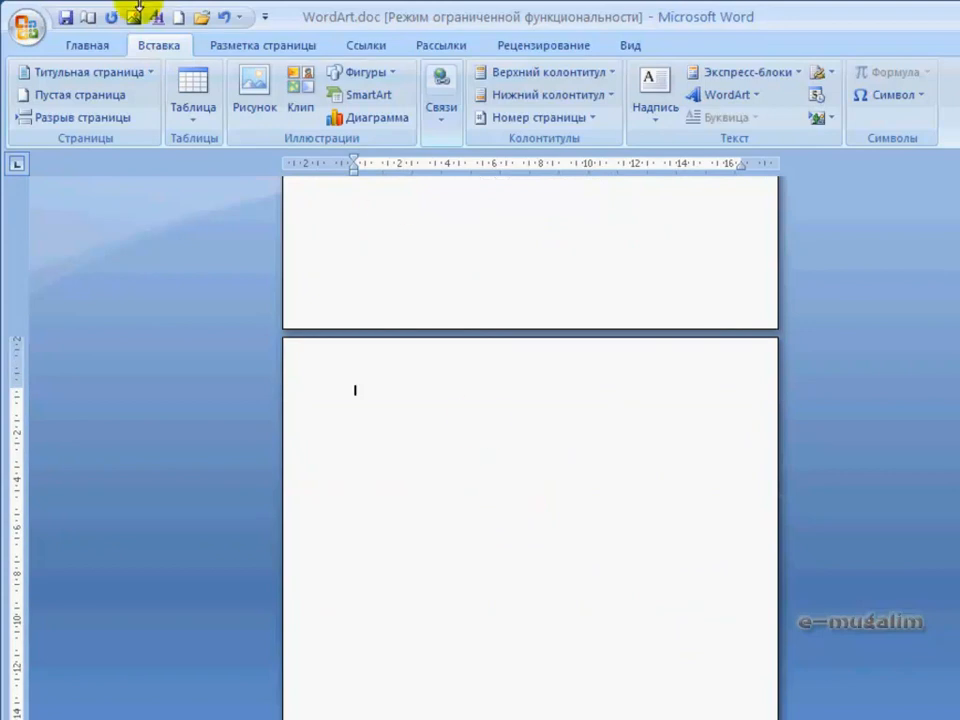
pyautogui.click(96, 72)
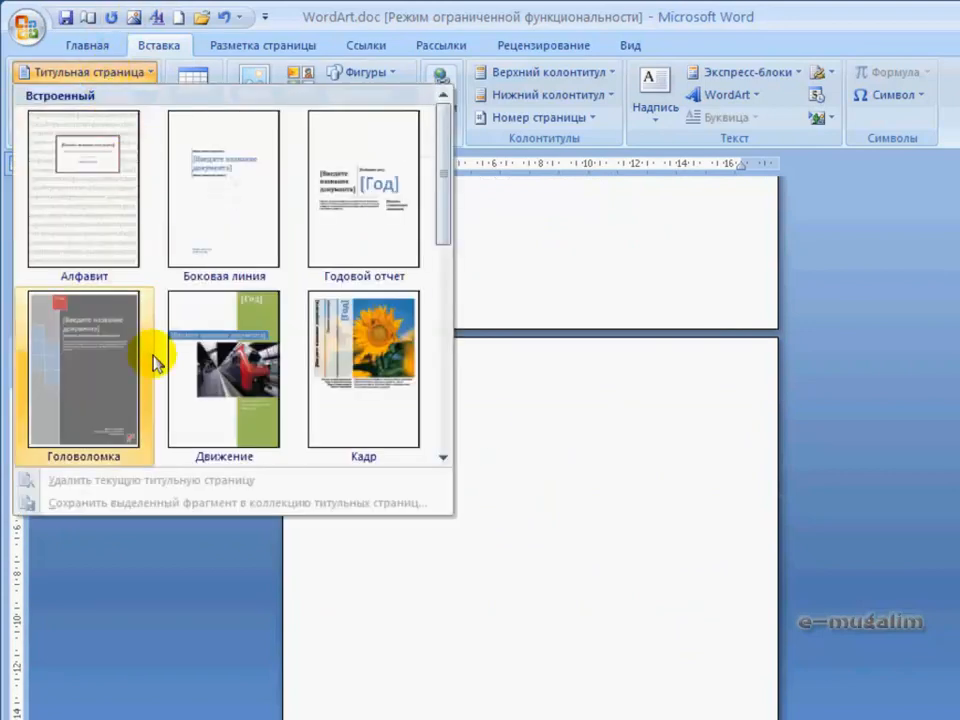
pyautogui.click(225, 392)
pyautogui.scroll(-7, 494, 436)
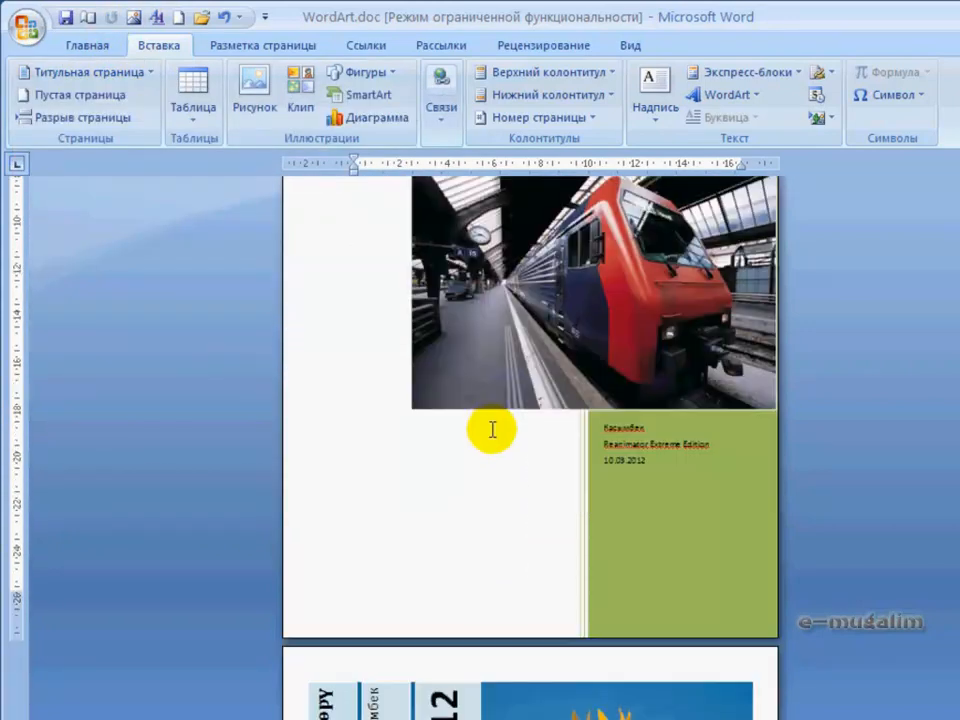
pyautogui.scroll(6, 489, 425)
pyautogui.scroll(2, 490, 415)
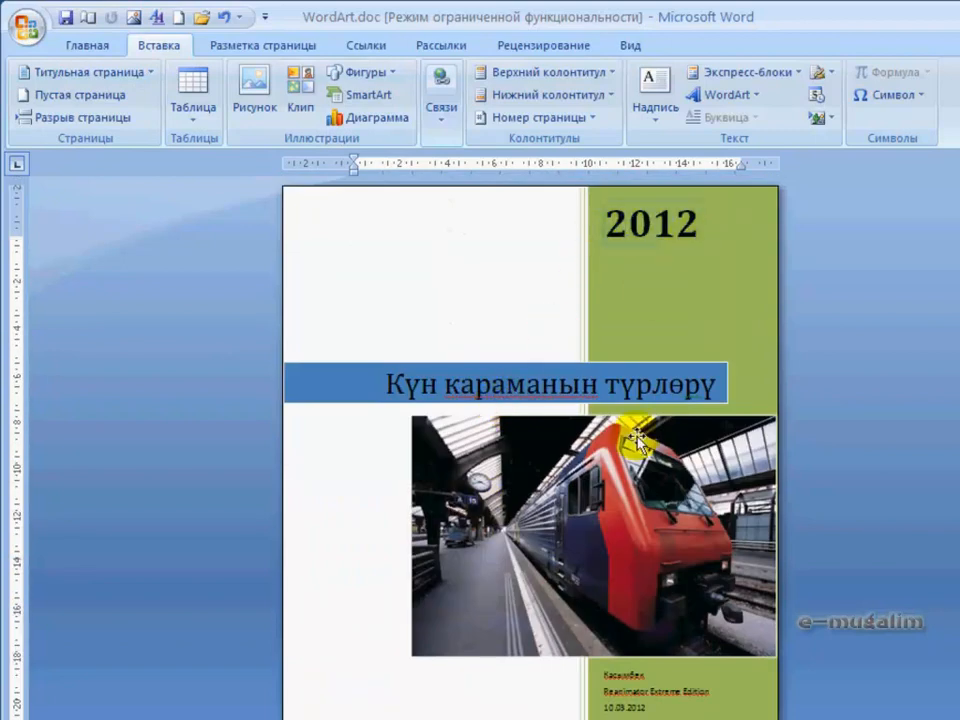
pyautogui.scroll(-5, 703, 632)
pyautogui.scroll(4, 610, 525)
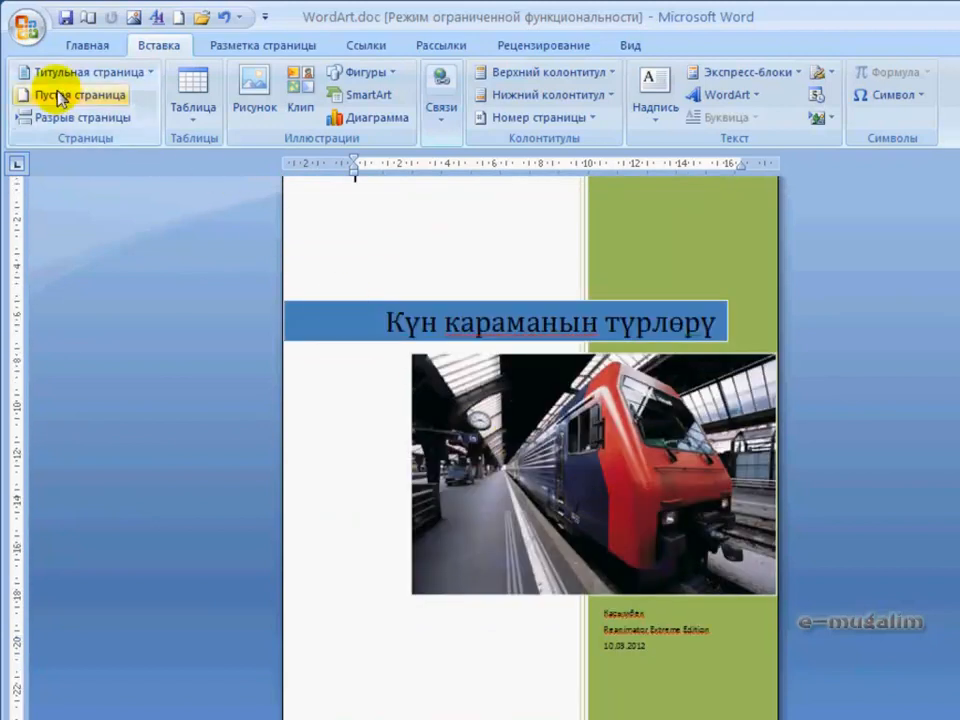
# Insert the built-in Современная cover page and look over its layout.
pyautogui.click(127, 78)
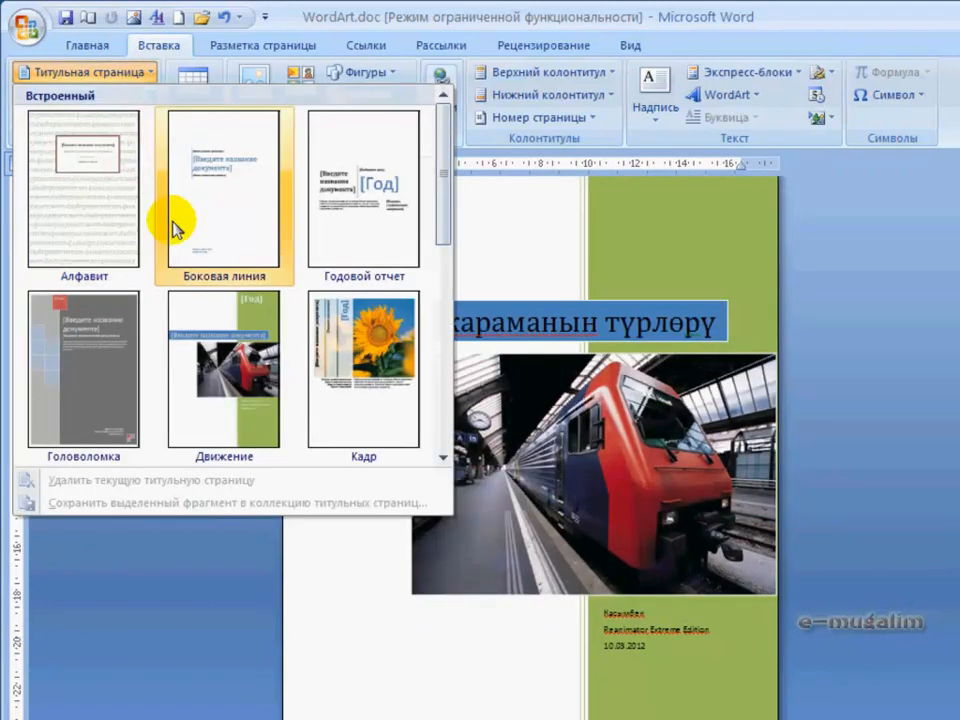
pyautogui.scroll(-3, 171, 364)
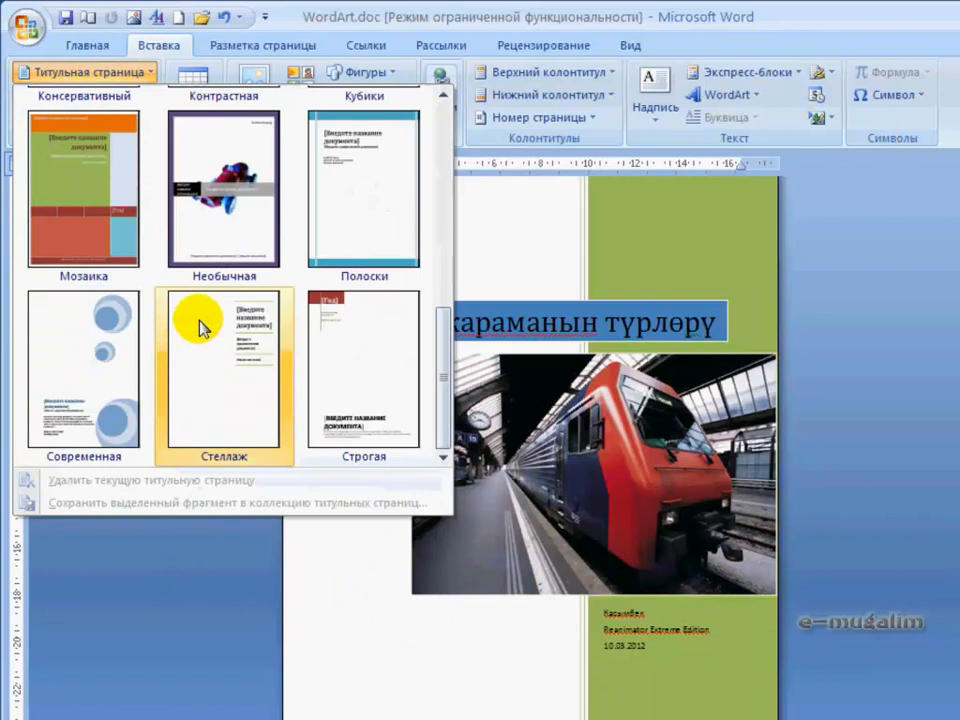
pyautogui.click(118, 364)
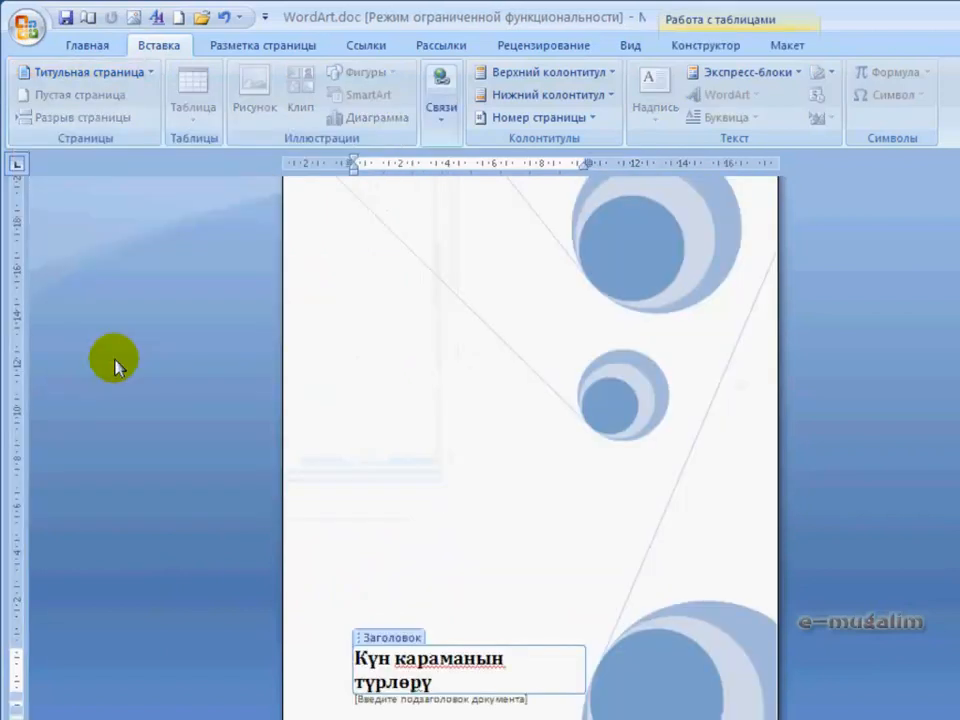
pyautogui.click(520, 440)
pyautogui.scroll(-3, 516, 416)
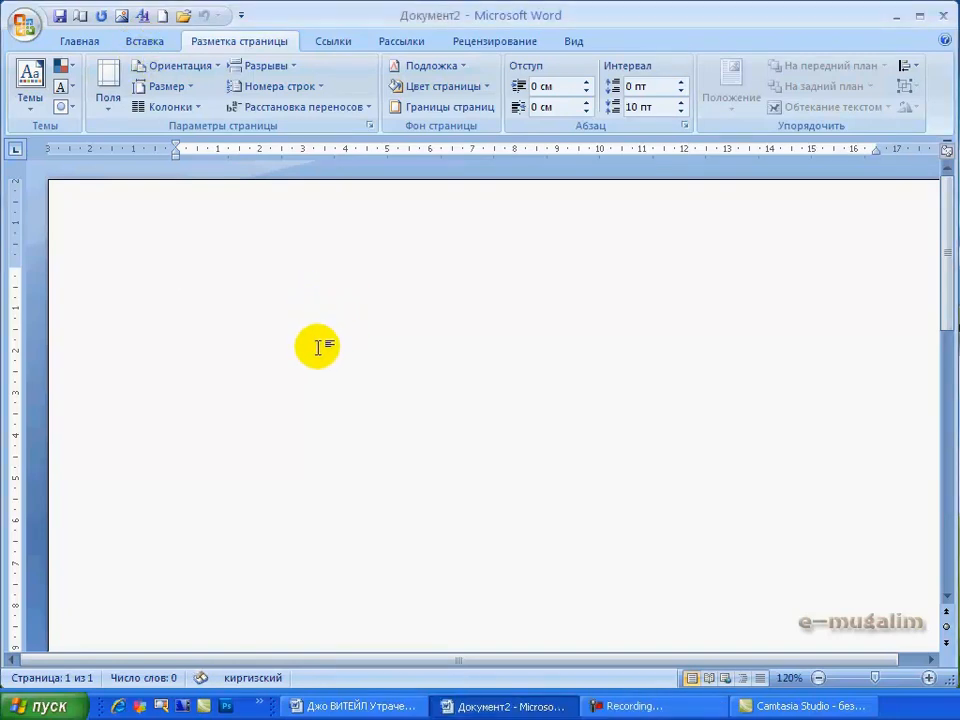
# Start a new WordArt object in the blank document using the light-blue style with a dark-blue 3D effect.
pyautogui.click(131, 45)
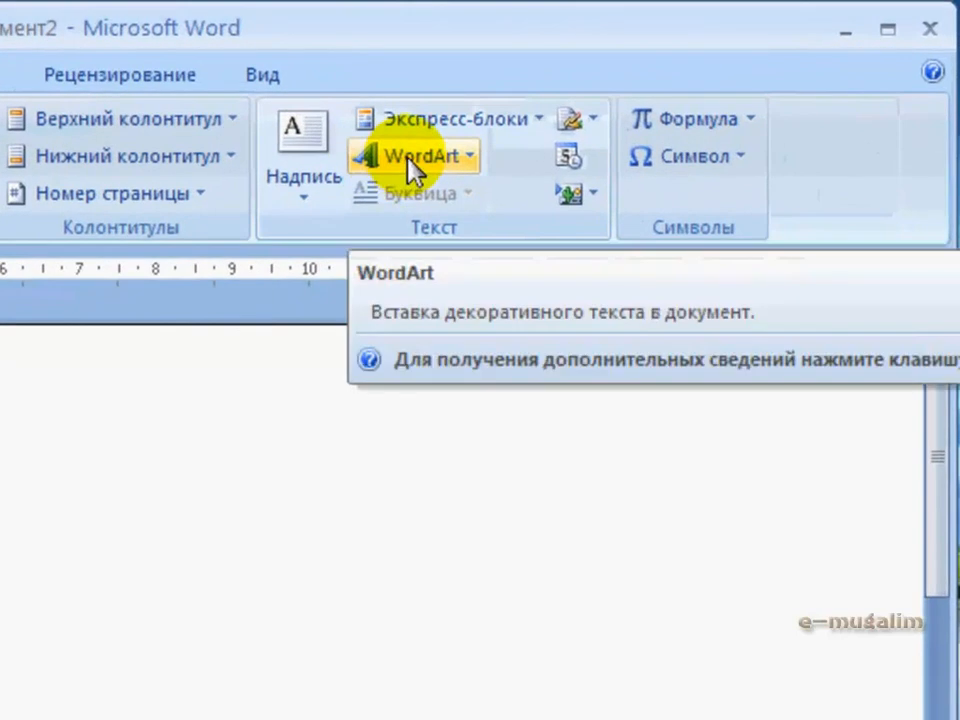
pyautogui.click(412, 165)
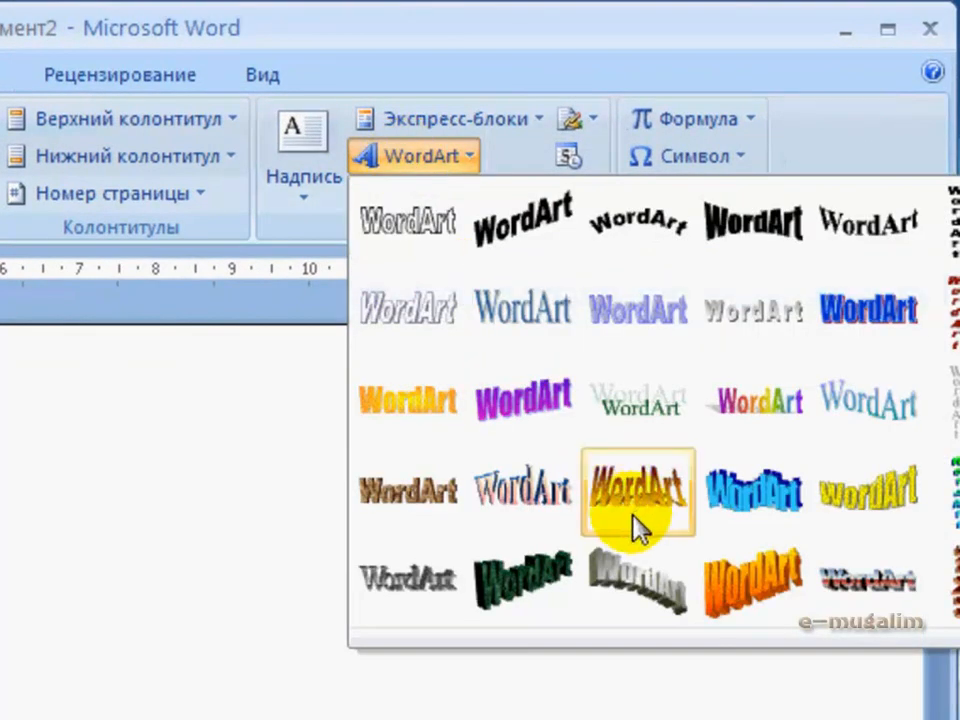
pyautogui.click(748, 495)
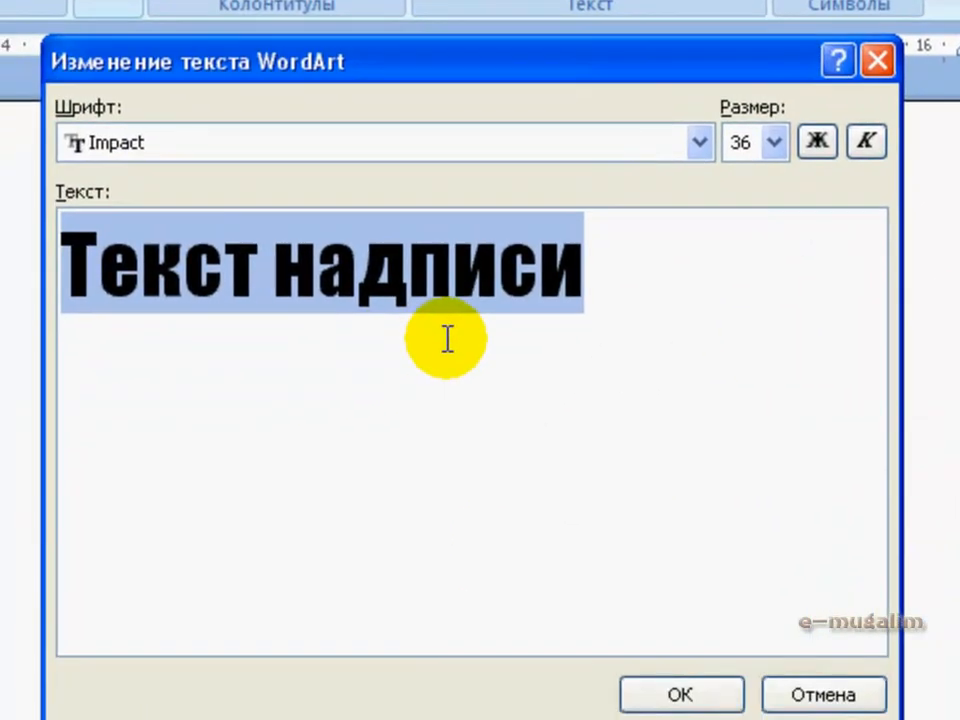
pyautogui.write('Ру')
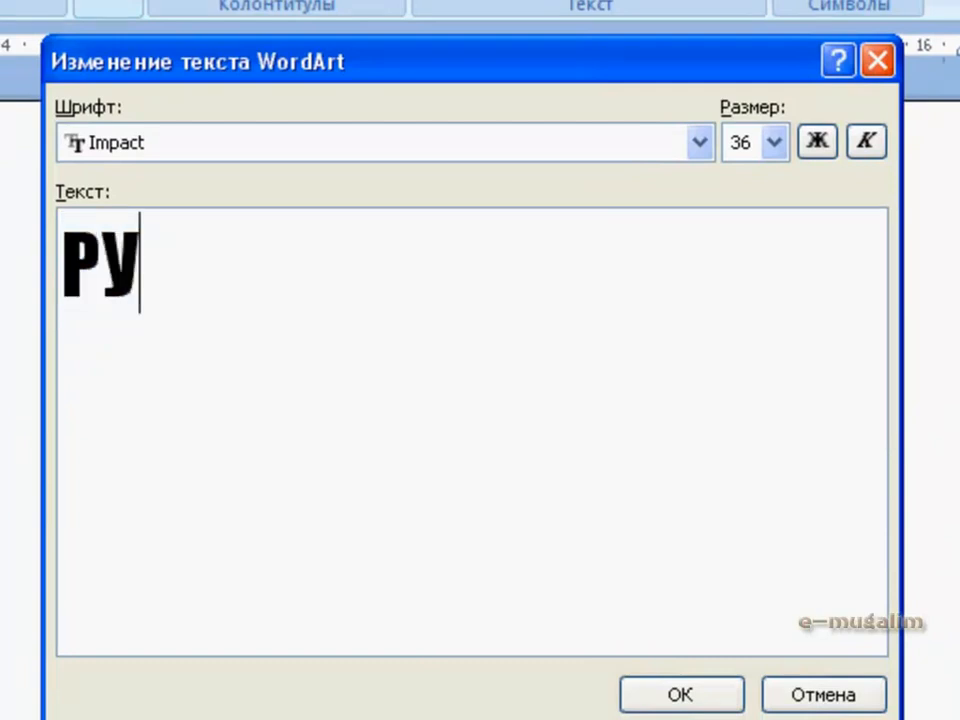
pyautogui.write('фу')
pyautogui.press('BackSpace')
pyautogui.press('BackSpace')
pyautogui.press('BackSpace')
pyautogui.press('BackSpace')
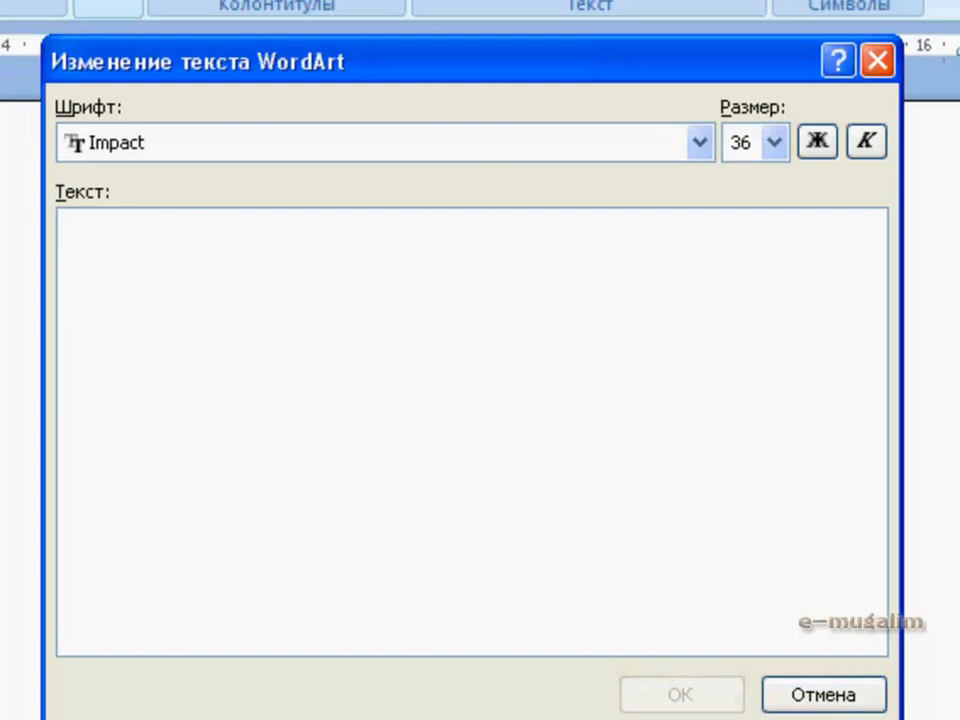
# Enter РЕФЕРАТ as the WordArt text and enlarge the object to about 4.2 cm high and 16.32 cm wide.
pyautogui.write('РЕФЕРАТ')
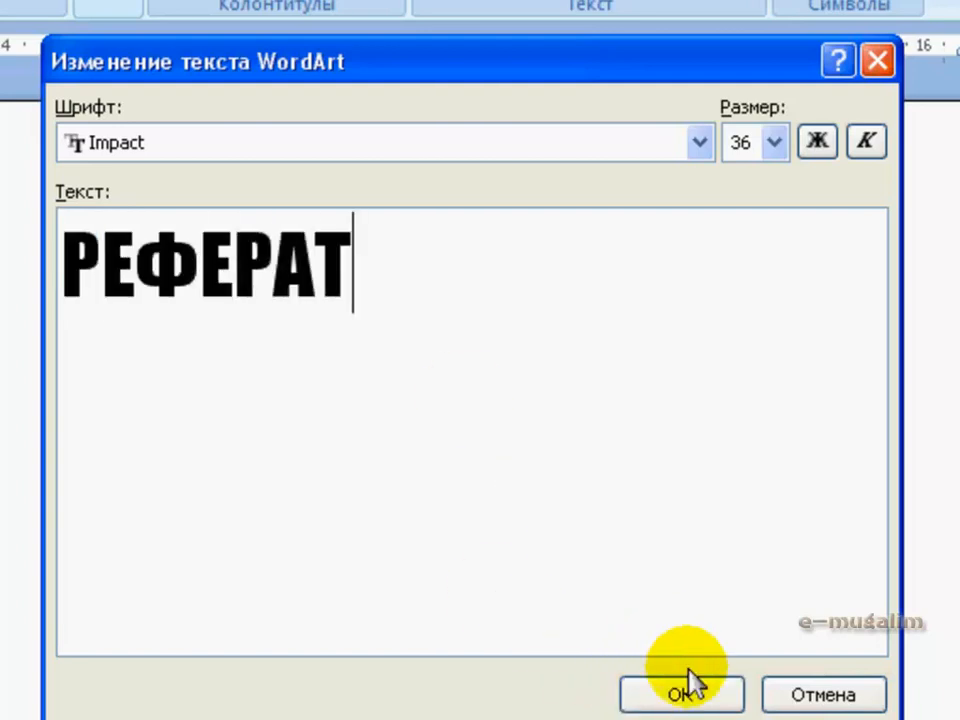
pyautogui.click(672, 694)
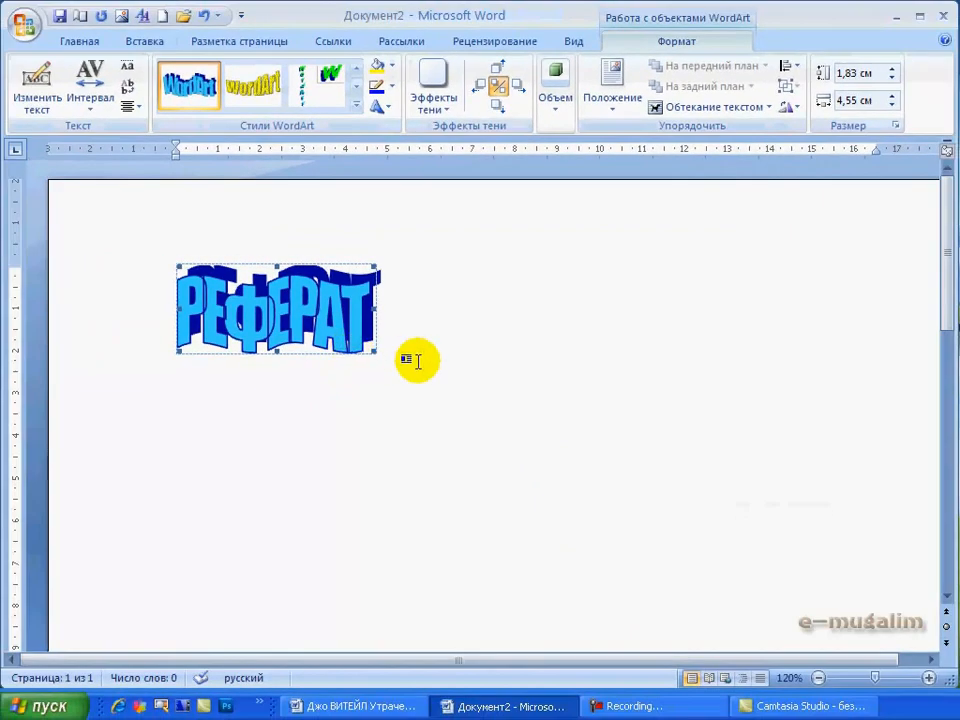
pyautogui.moveTo(370, 348); pyautogui.dragTo(872, 455)
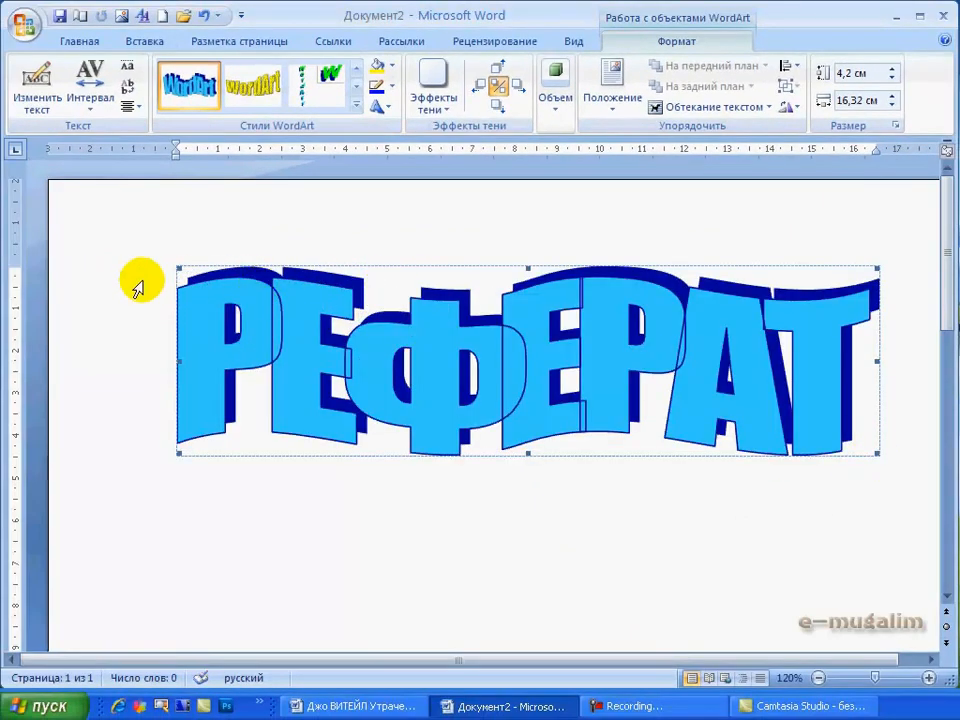
# Add several empty paragraphs above the WordArt to move it down the page.
pyautogui.click(167, 333)
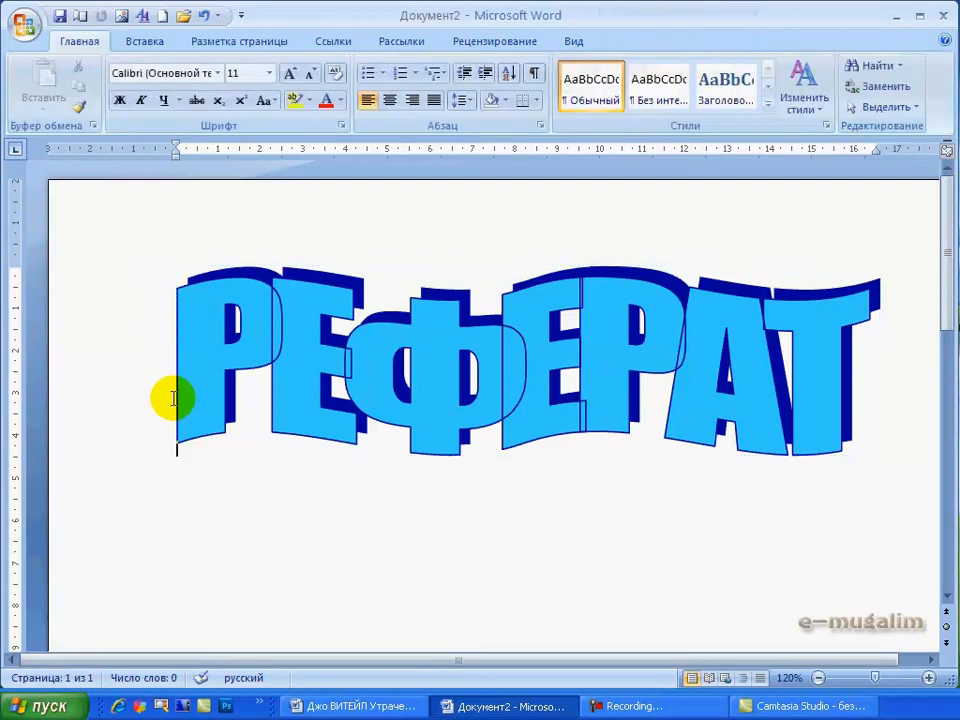
pyautogui.press('Return')
pyautogui.press('Return')
pyautogui.press('Return')
pyautogui.press('Return')
pyautogui.press('Return')
pyautogui.press('Return')
pyautogui.press('Return')
pyautogui.press('Return')
pyautogui.press('Return')
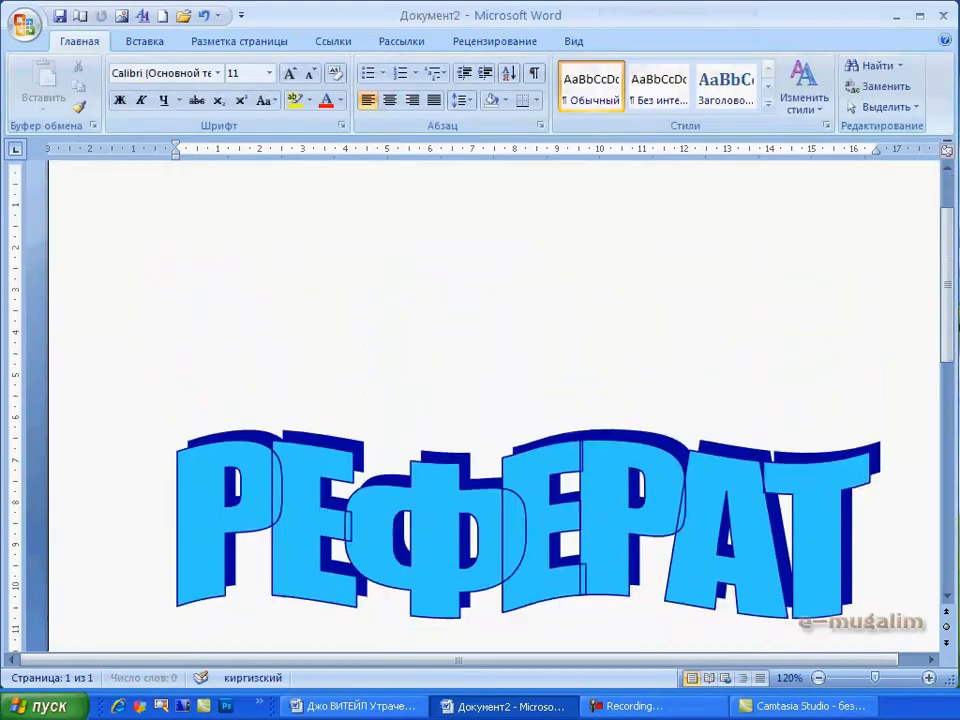
# Insert the picture ghh.jpg from the fony folder into the document.
pyautogui.scroll(-9, 514, 610)
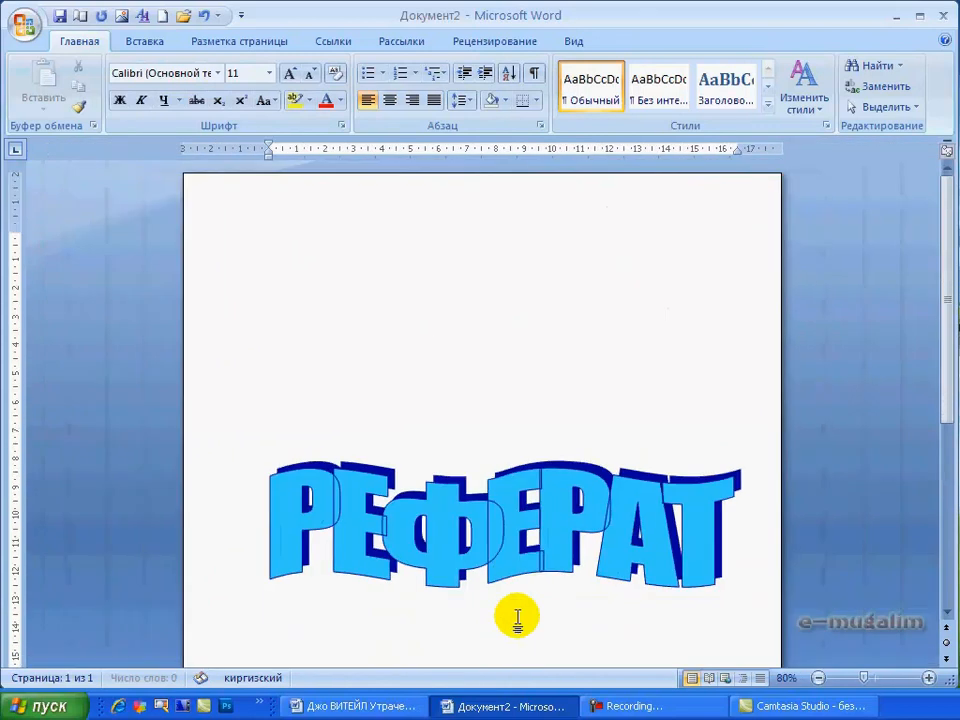
pyautogui.scroll(4, 517, 617)
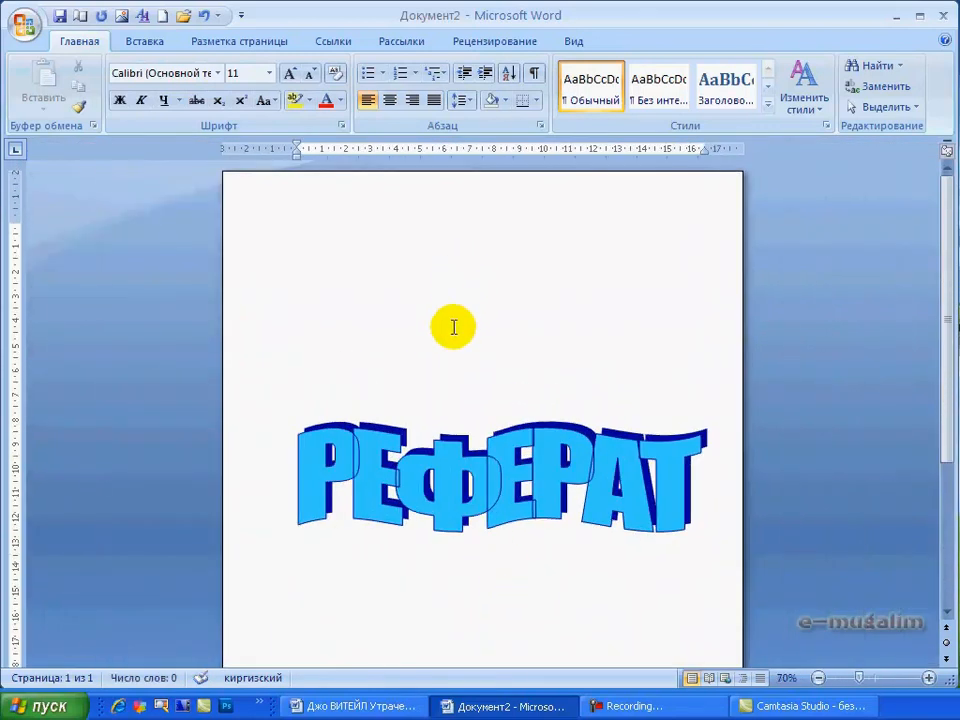
pyautogui.click(145, 42)
pyautogui.click(230, 82)
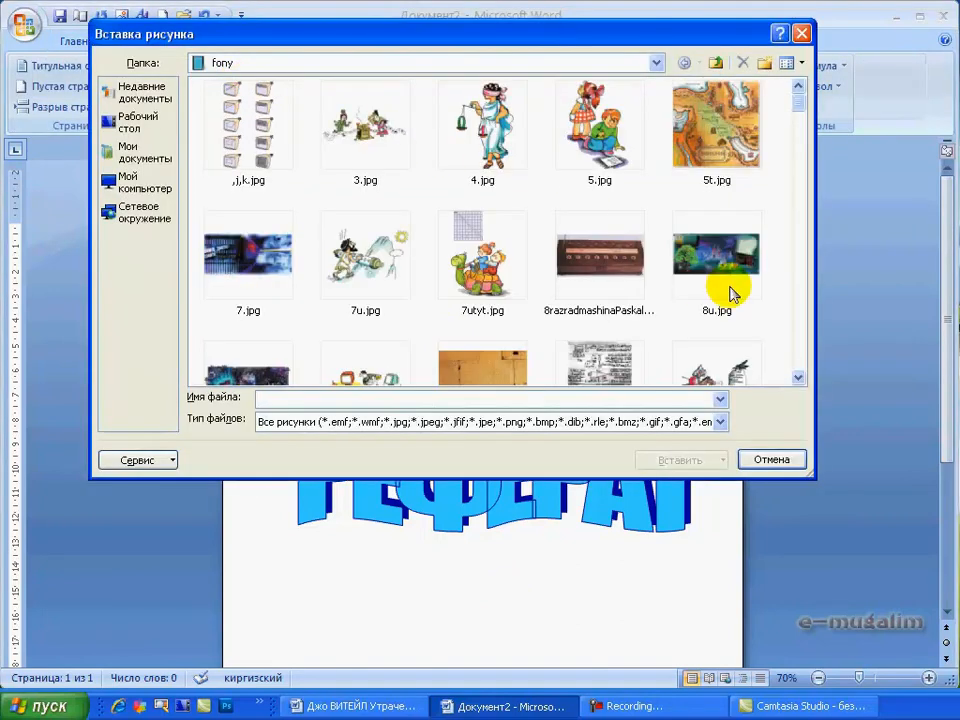
pyautogui.moveTo(795, 111); pyautogui.dragTo(809, 168)
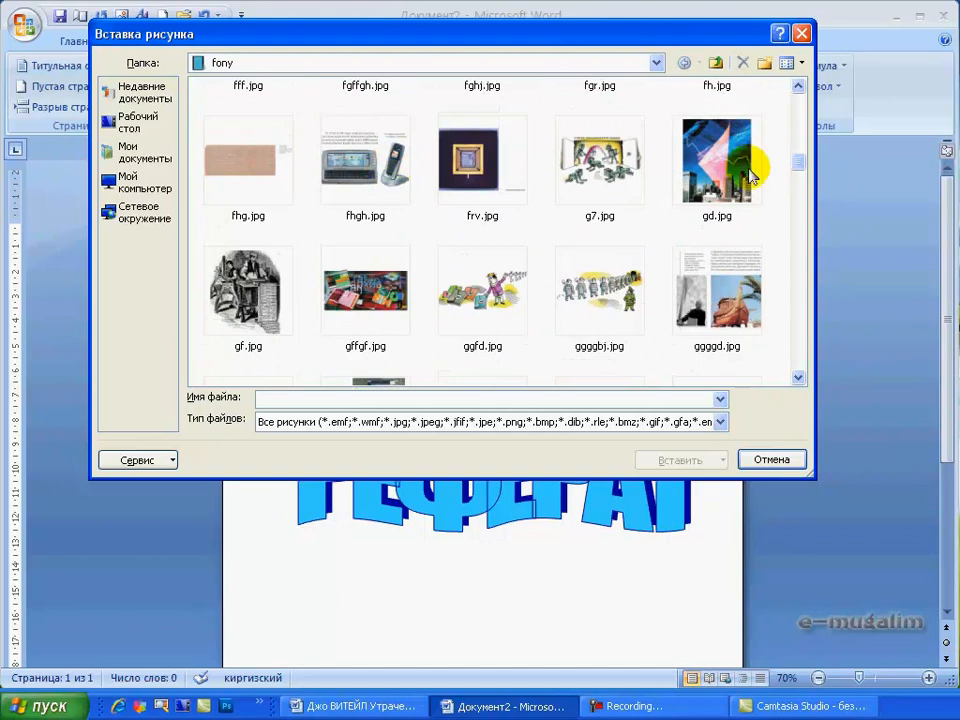
pyautogui.moveTo(803, 163); pyautogui.dragTo(805, 200)
pyautogui.click(250, 128)
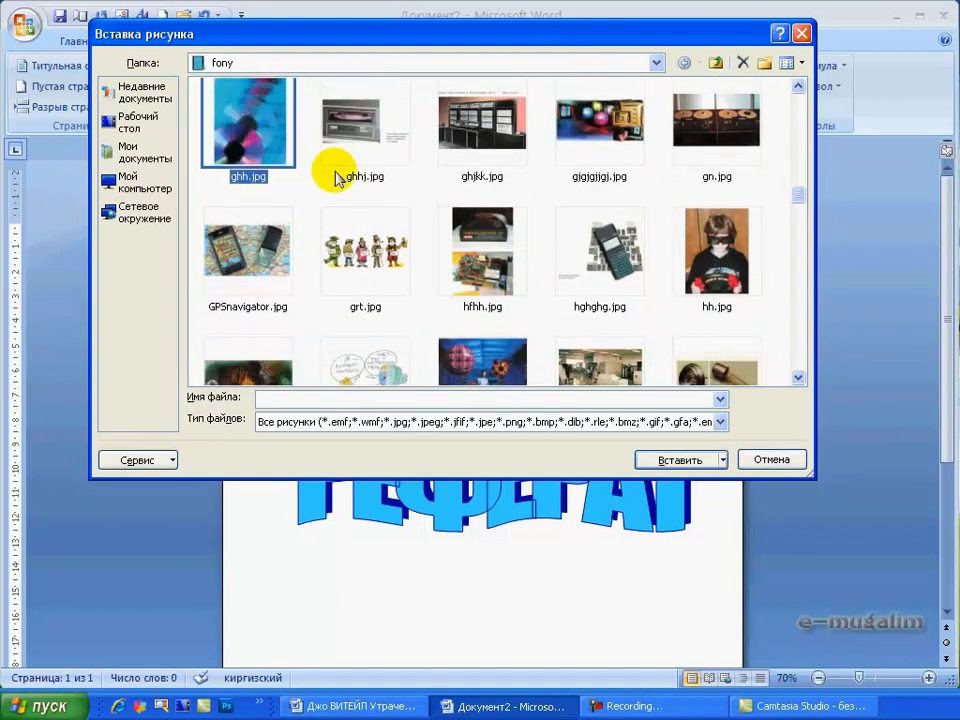
pyautogui.click(682, 460)
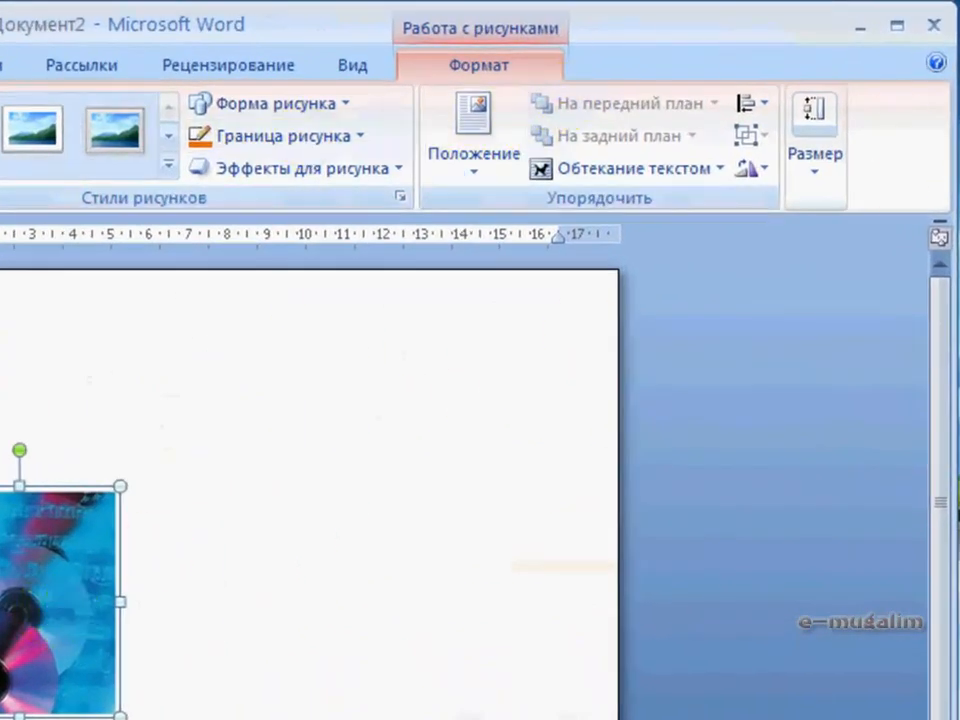
# Change the picture's text wrapping so it can move freely, and place it centrally above the РЕФЕРАТ WordArt.
pyautogui.click(676, 170)
pyautogui.click(634, 274)
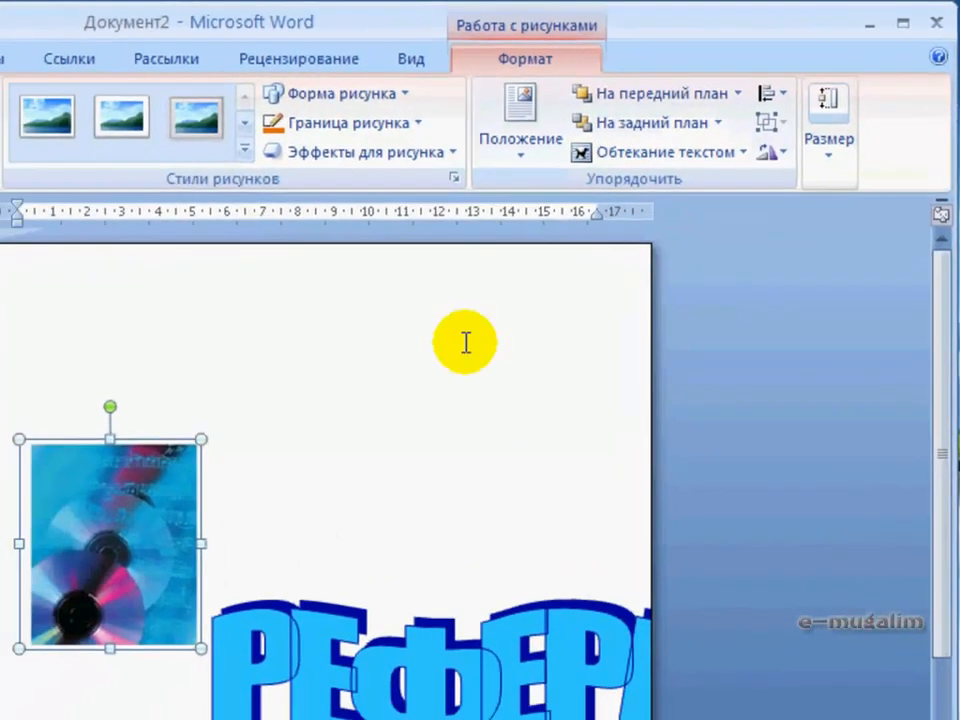
pyautogui.moveTo(54, 608); pyautogui.dragTo(248, 533)
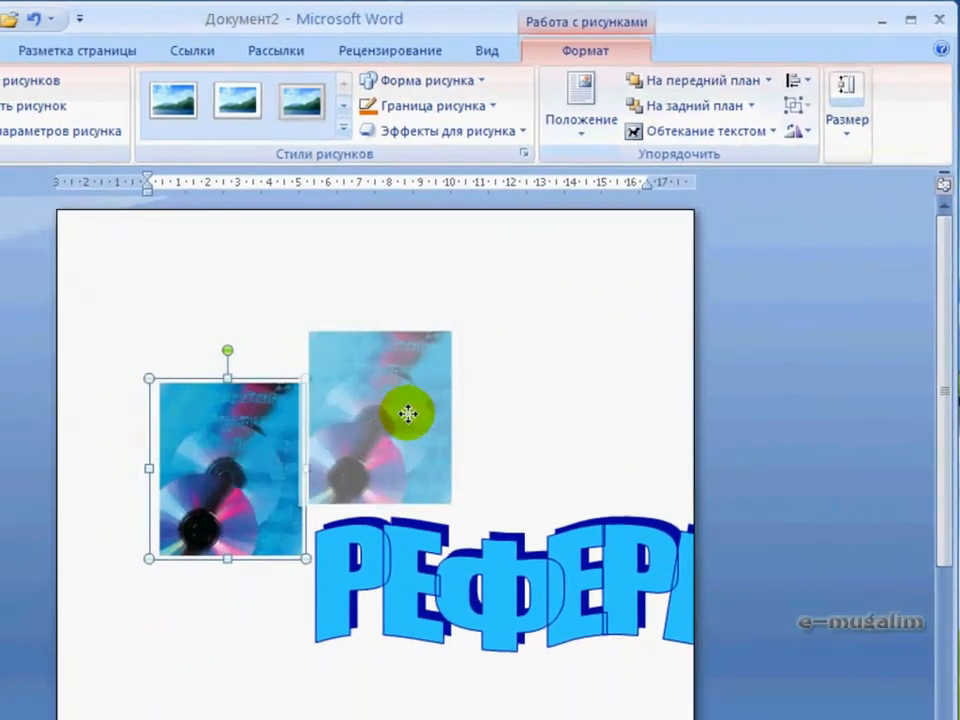
pyautogui.moveTo(408, 414); pyautogui.dragTo(383, 438)
# Apply a bevelled picture style with rounded corners and reduce the picture's height from its upper edge.
pyautogui.click(343, 128)
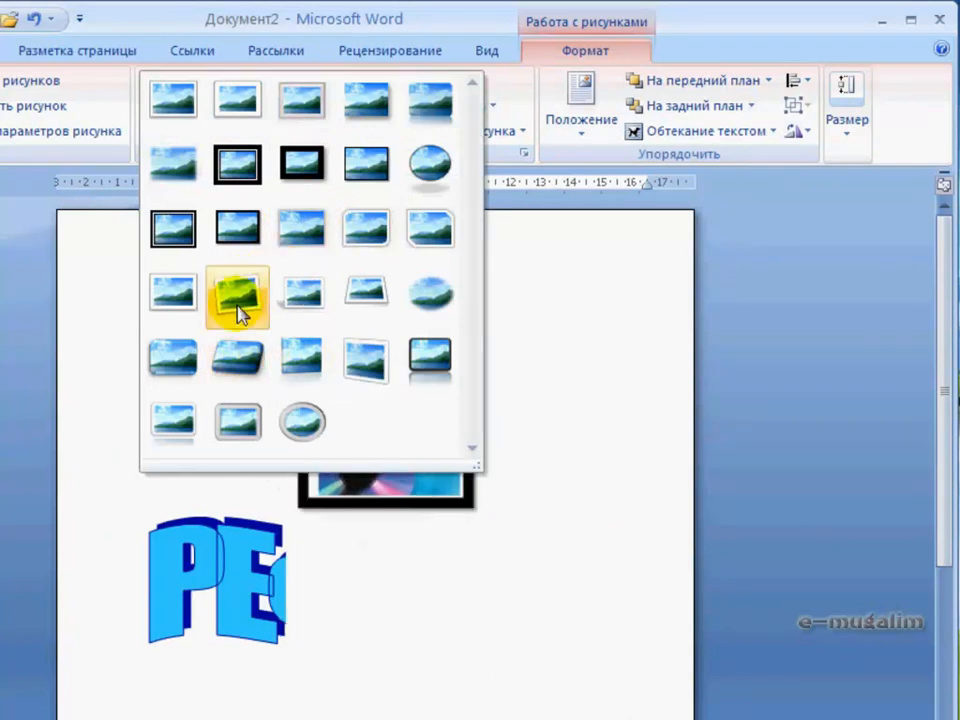
pyautogui.click(186, 362)
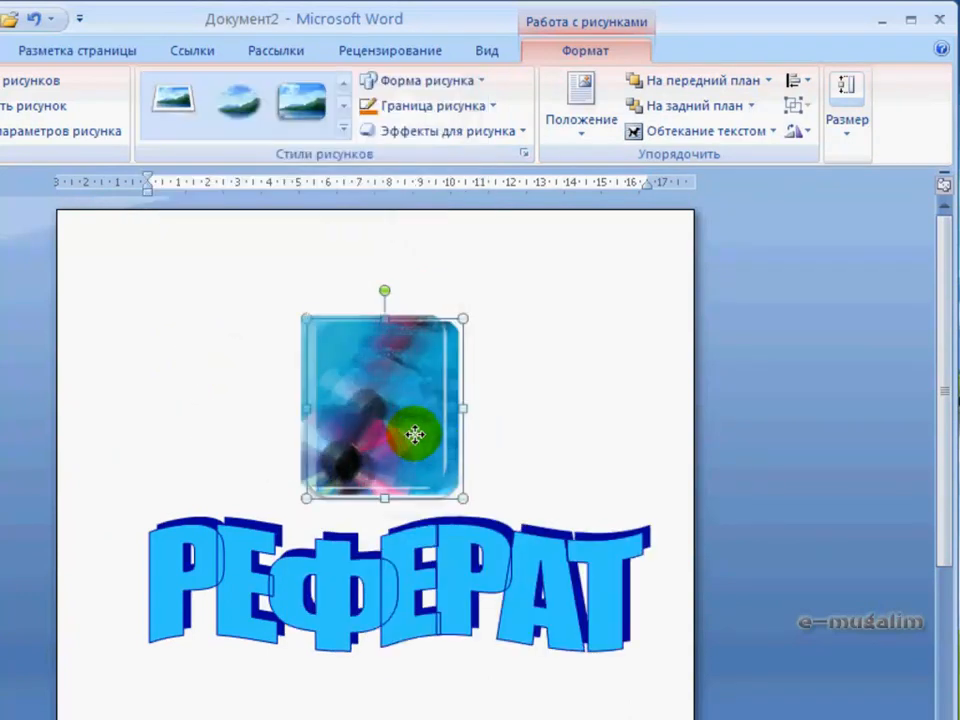
pyautogui.click(380, 303)
pyautogui.click(389, 315)
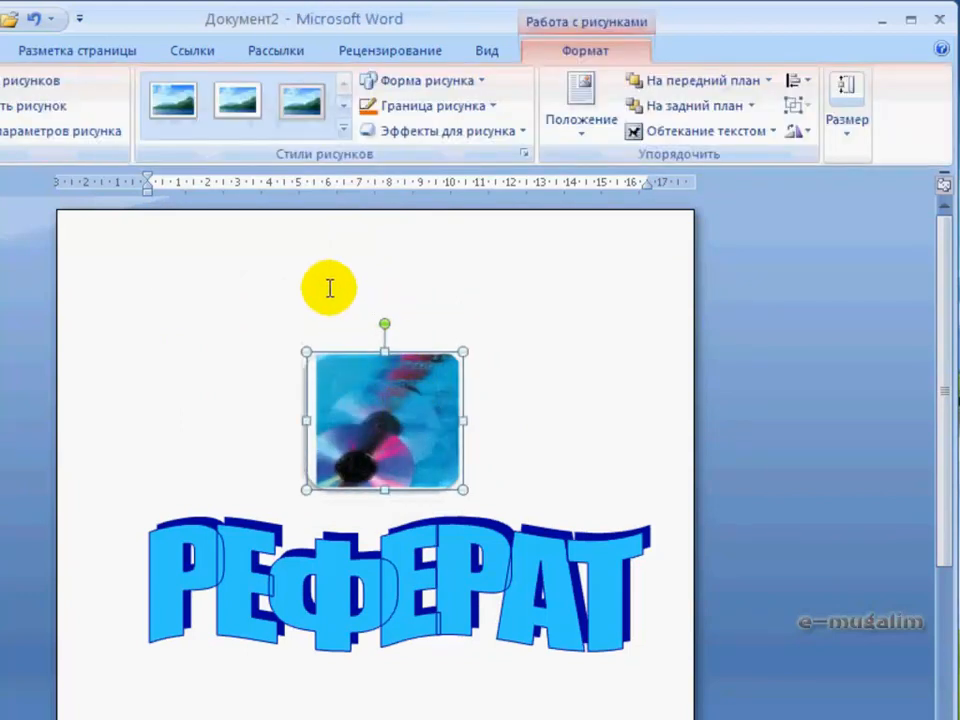
# Add the sample line "ДВЛАТПВДОЛИТДВИДПЛИТДЛТИАПАПИ" at the start of the page and centre it.
pyautogui.click(350, 290)
pyautogui.write('двлатп')
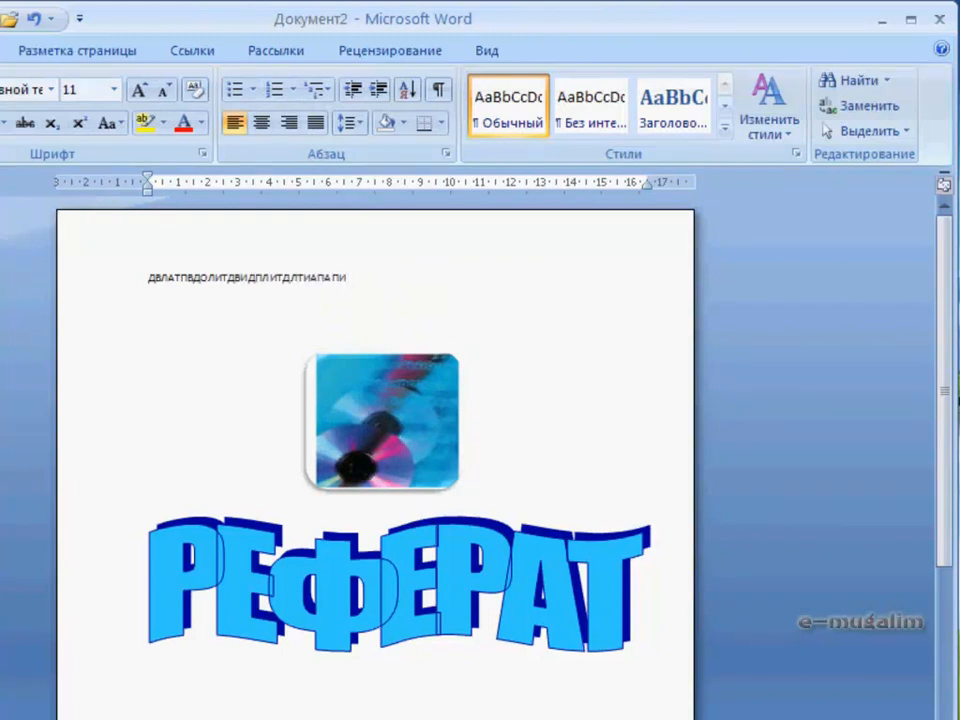
pyautogui.moveTo(362, 276); pyautogui.dragTo(141, 279)
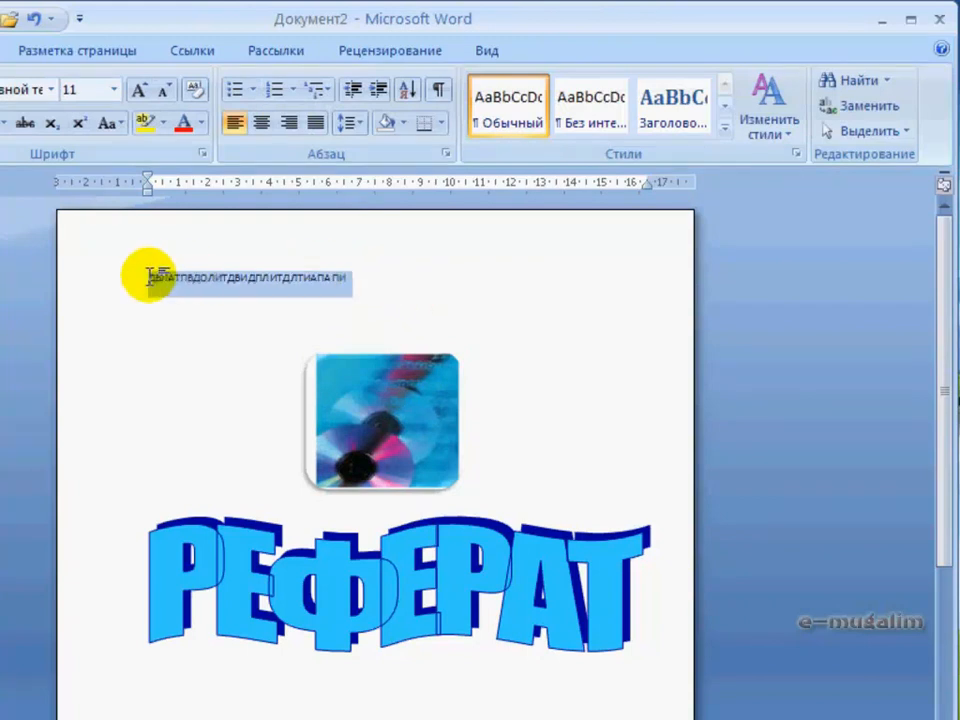
pyautogui.click(258, 122)
pyautogui.click(460, 284)
# Add the topic line "Тема:отидоатпидоатдаоит" directly below the РЕФЕРАТ WordArt.
pyautogui.scroll(-3, 419, 597)
pyautogui.scroll(3, 410, 540)
pyautogui.scroll(-3, 355, 600)
pyautogui.click(258, 404)
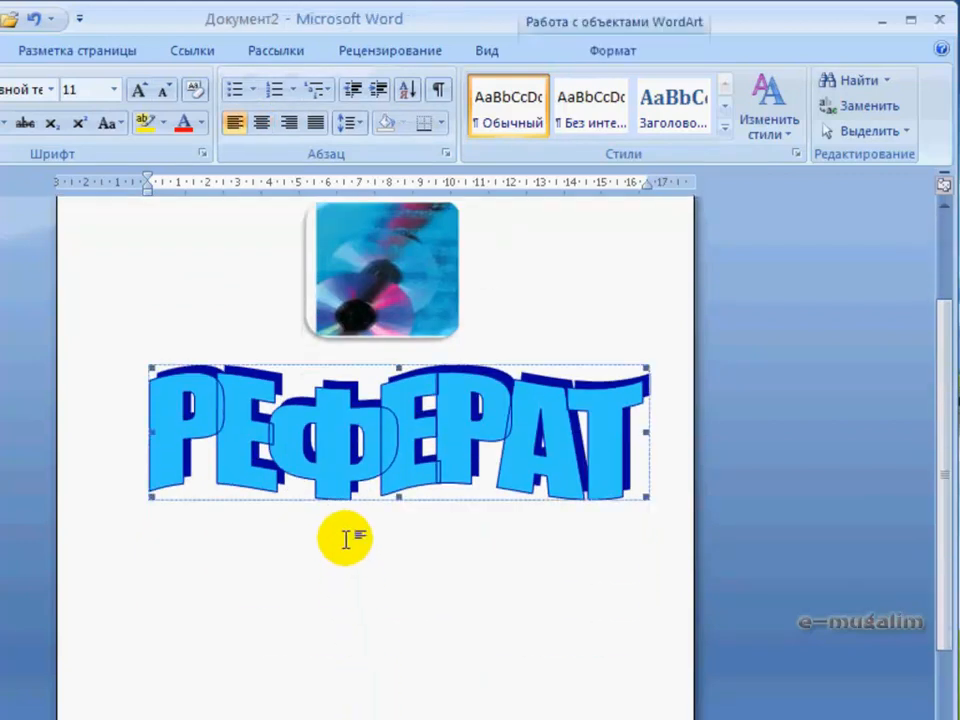
pyautogui.click(670, 499)
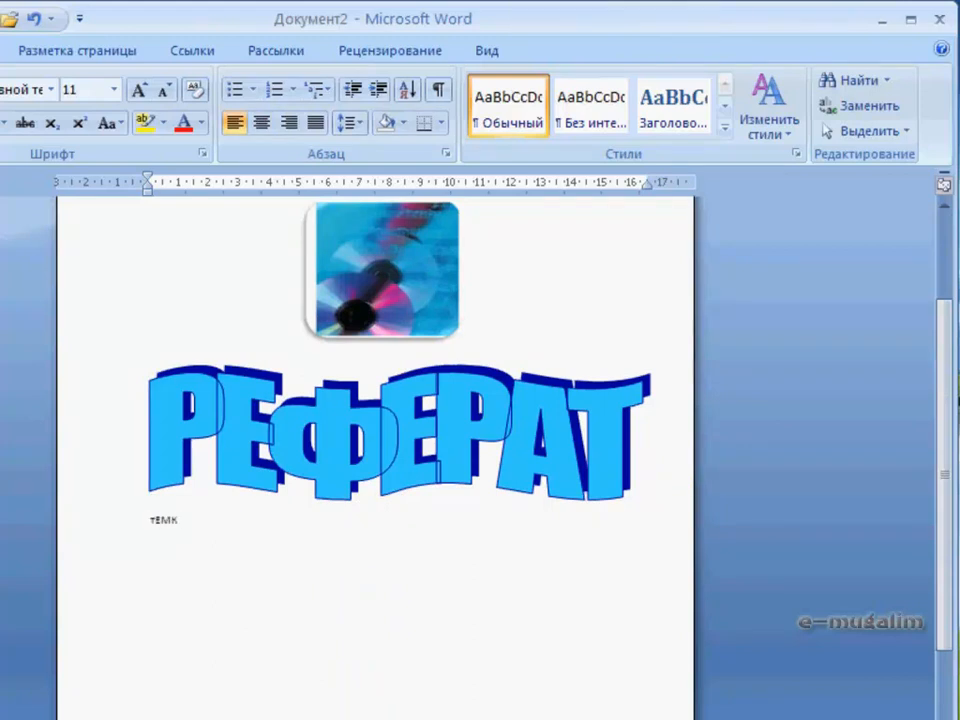
pyautogui.write('тема:отидоатпидоатдвоит')
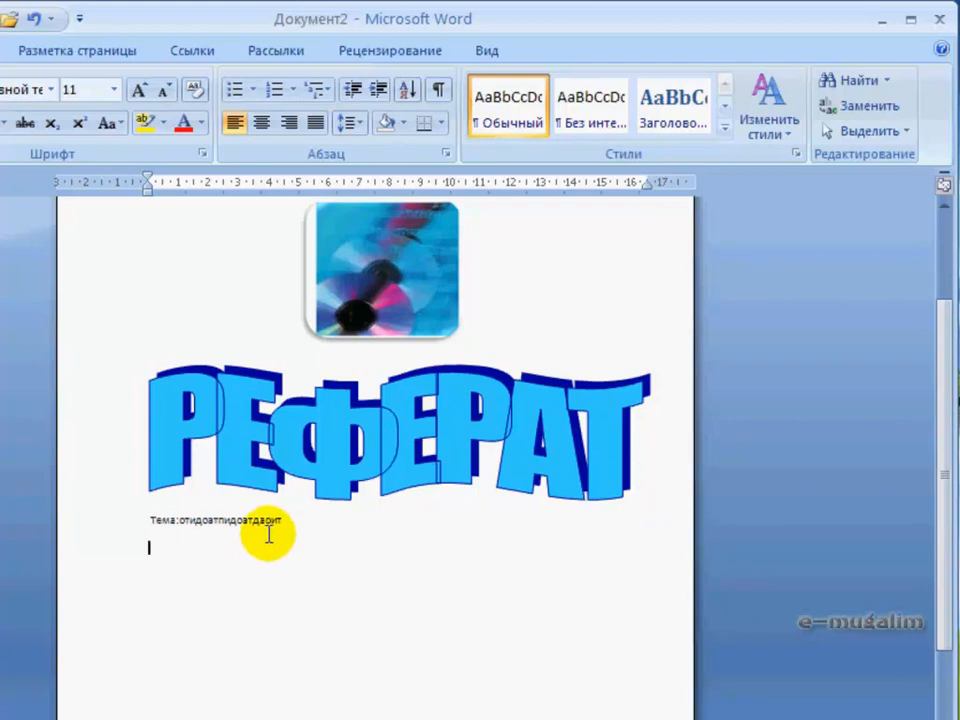
# Format the topic line in the 1Janyzak AdverGothi font at size 28 and separate "Тема:" from the following text with spaces.
pyautogui.moveTo(285, 521); pyautogui.dragTo(133, 527)
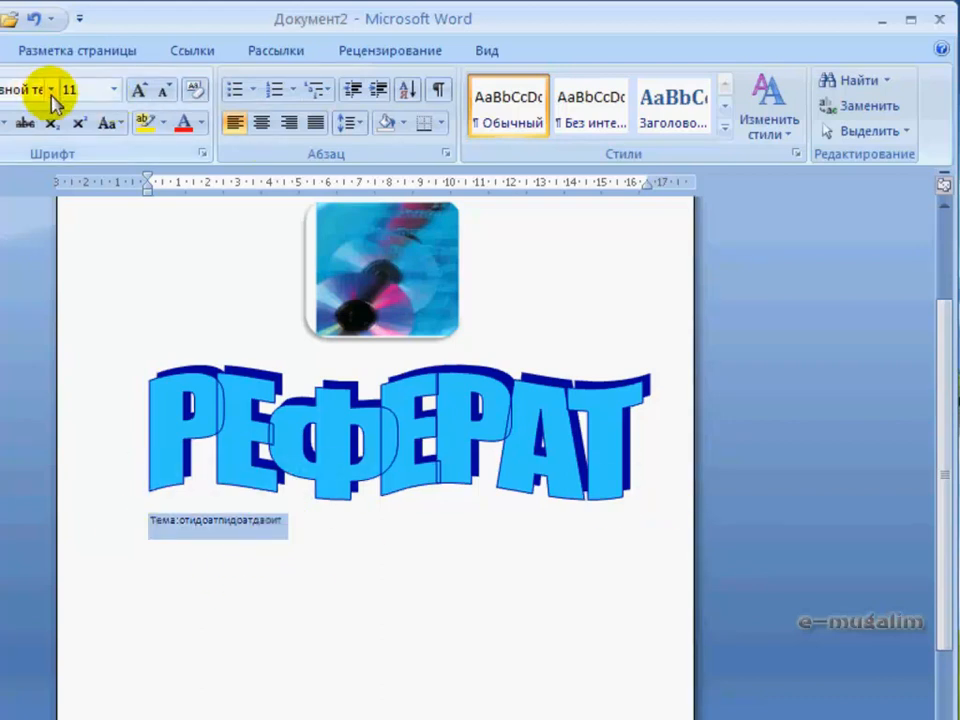
pyautogui.click(50, 89)
pyautogui.click(59, 158)
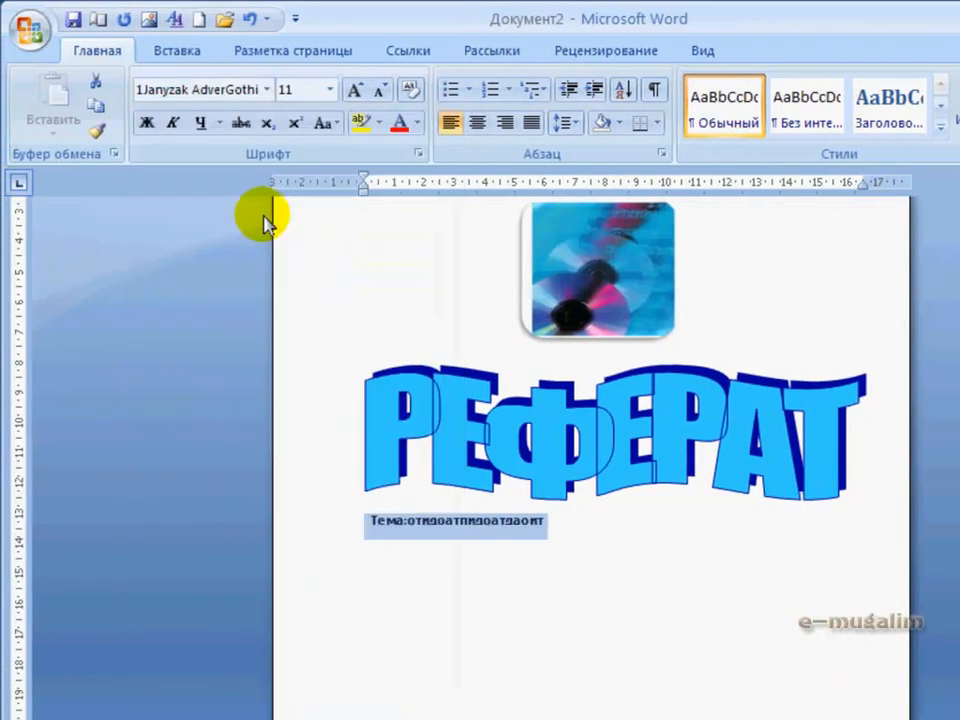
pyautogui.click(329, 90)
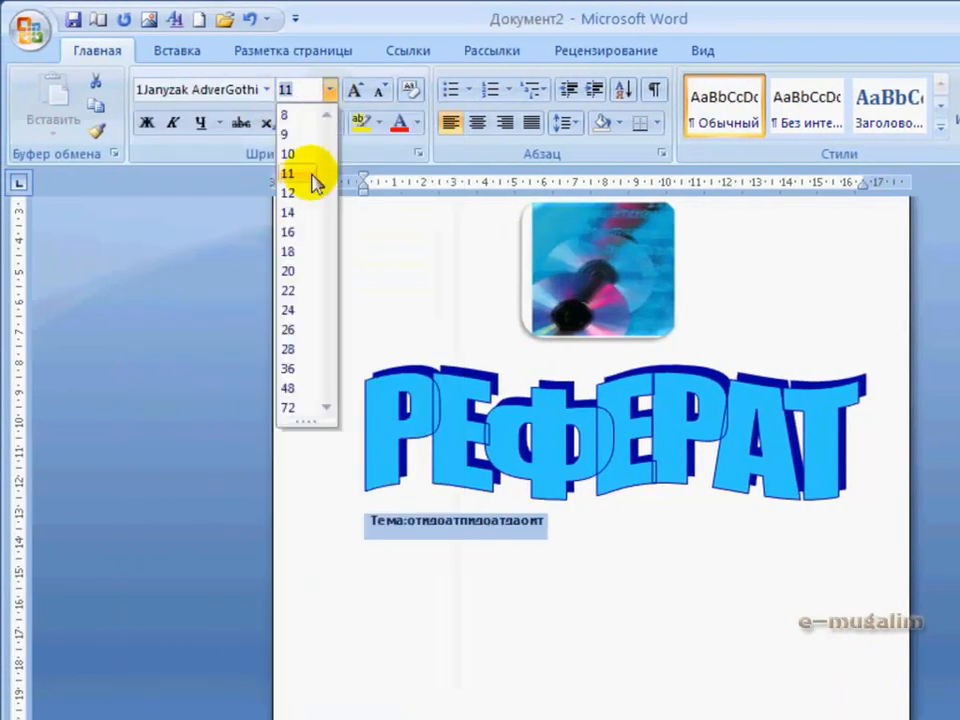
pyautogui.click(307, 352)
pyautogui.click(485, 531)
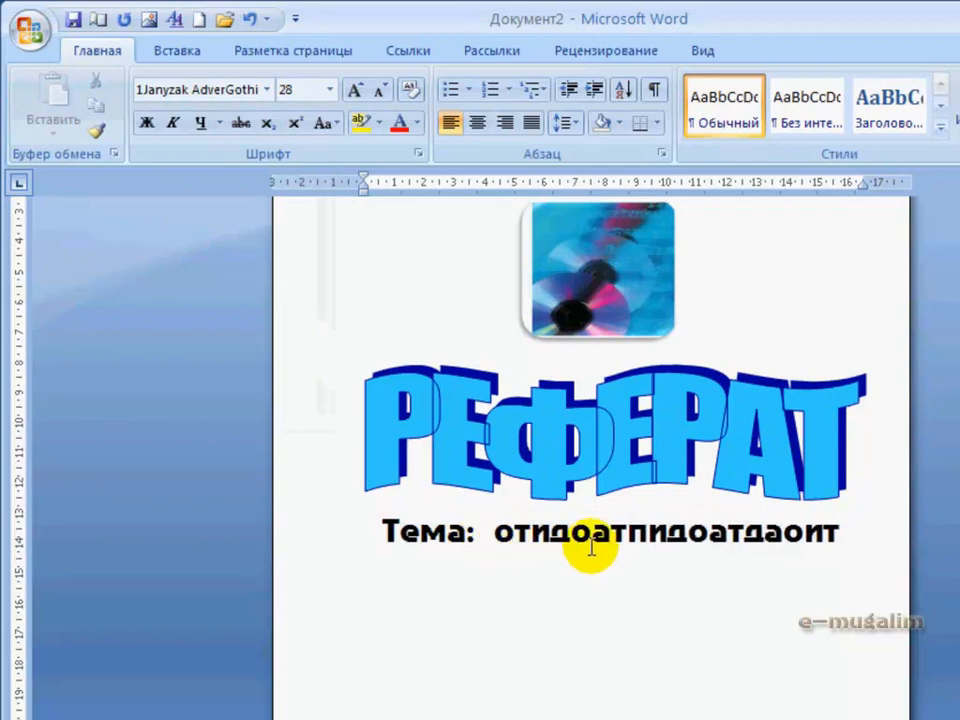
# Colour the whole topic line standard red.
pyautogui.moveTo(825, 531); pyautogui.dragTo(457, 303)
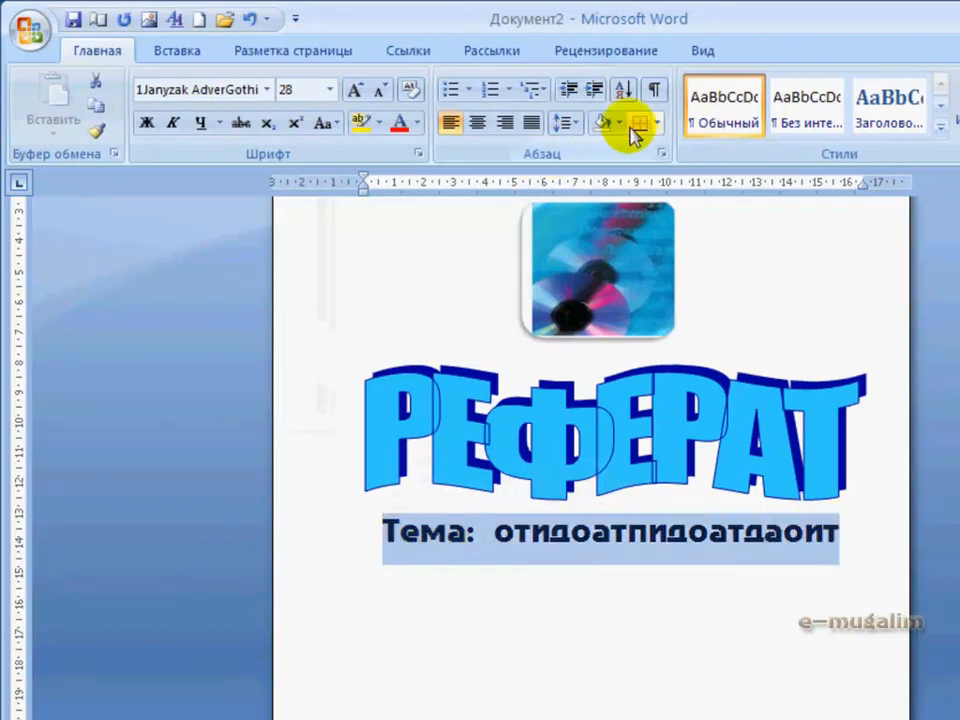
pyautogui.click(425, 125)
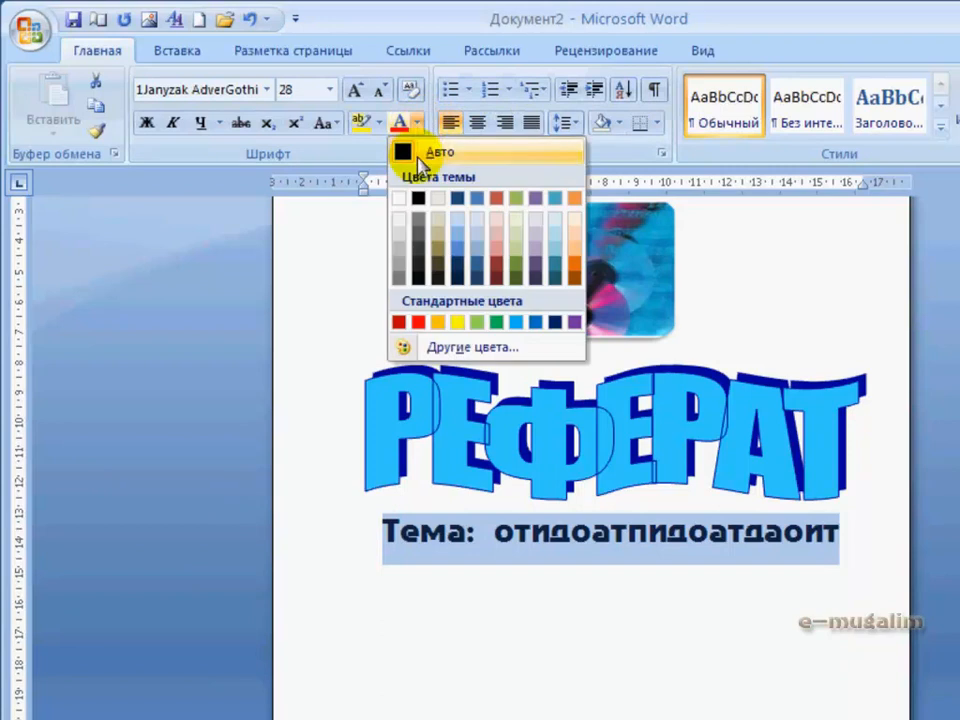
pyautogui.click(418, 322)
# Add the lines "Аткарды" and "Текшерди" below the topic line and format them at size 18 with right alignment.
pyautogui.click(578, 703)
pyautogui.scroll(-3, 601, 612)
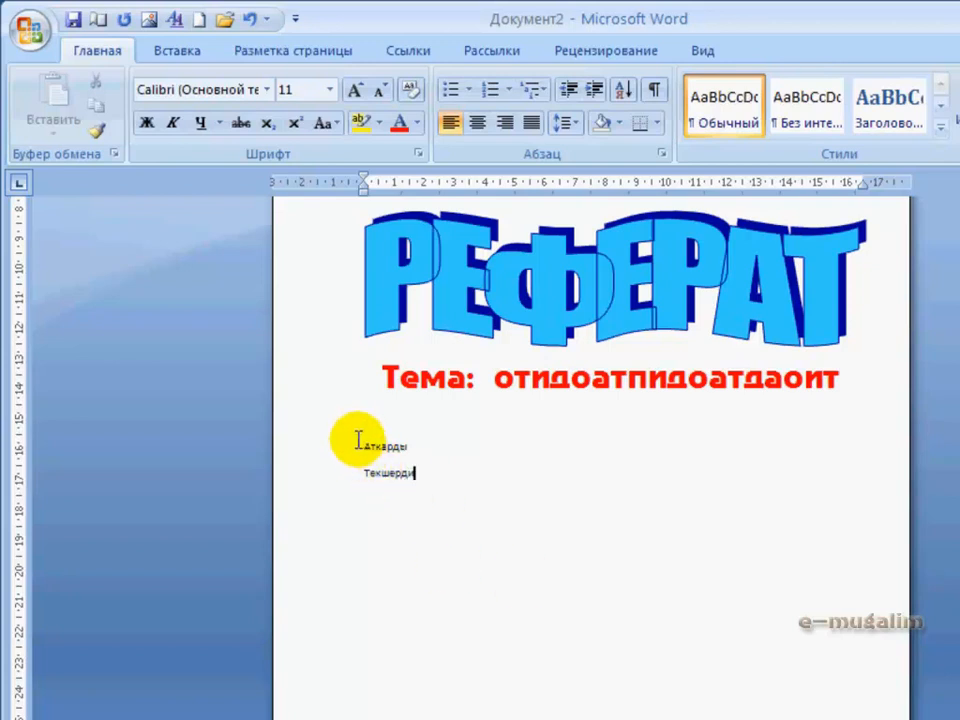
pyautogui.moveTo(360, 442); pyautogui.dragTo(426, 476)
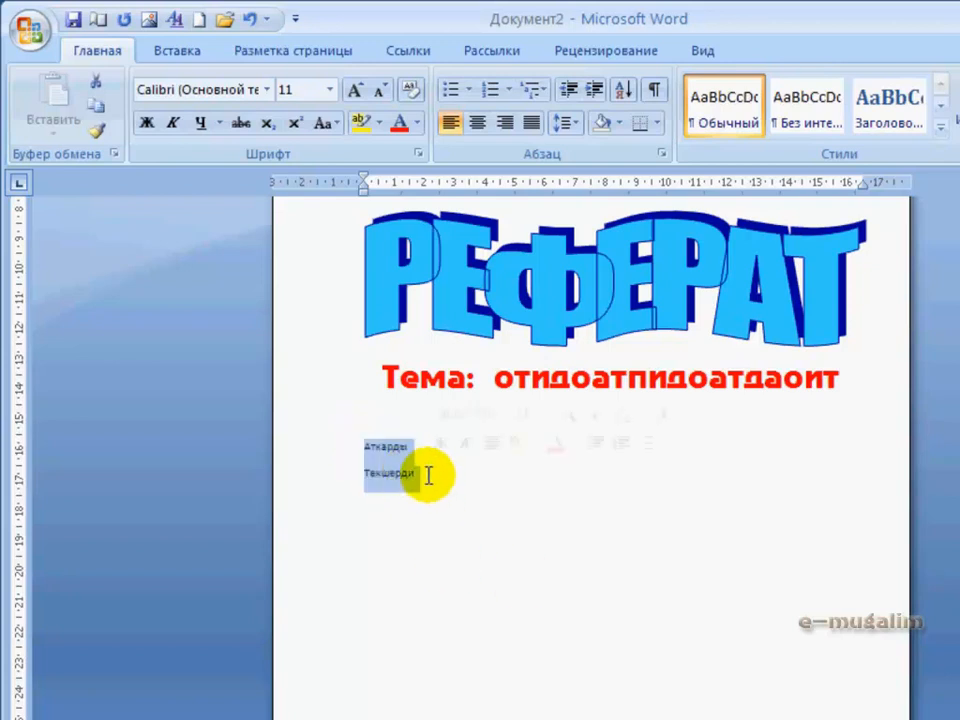
pyautogui.click(329, 89)
pyautogui.click(305, 258)
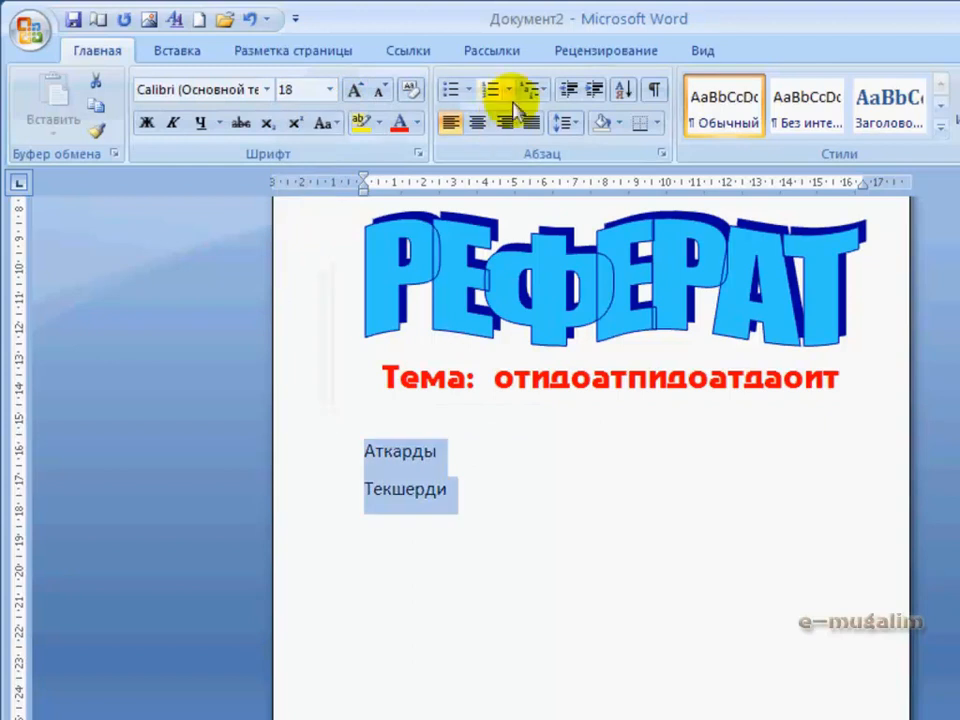
pyautogui.click(505, 122)
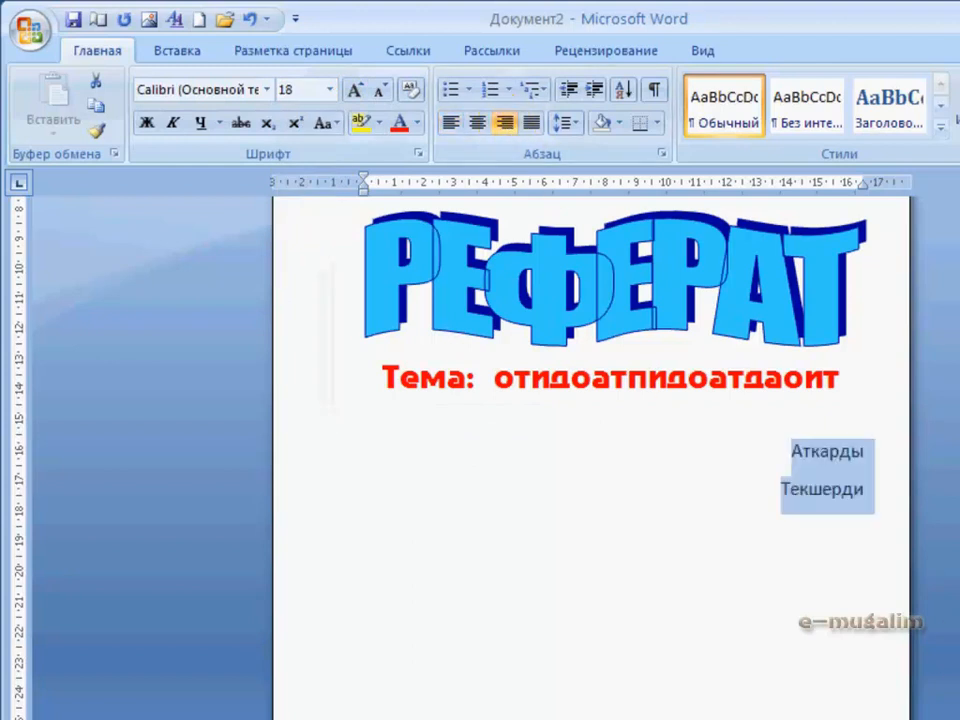
# End both the "Аткарды" and "Текшерди" lines with a colon.
pyautogui.click(865, 451)
pyautogui.write(':')
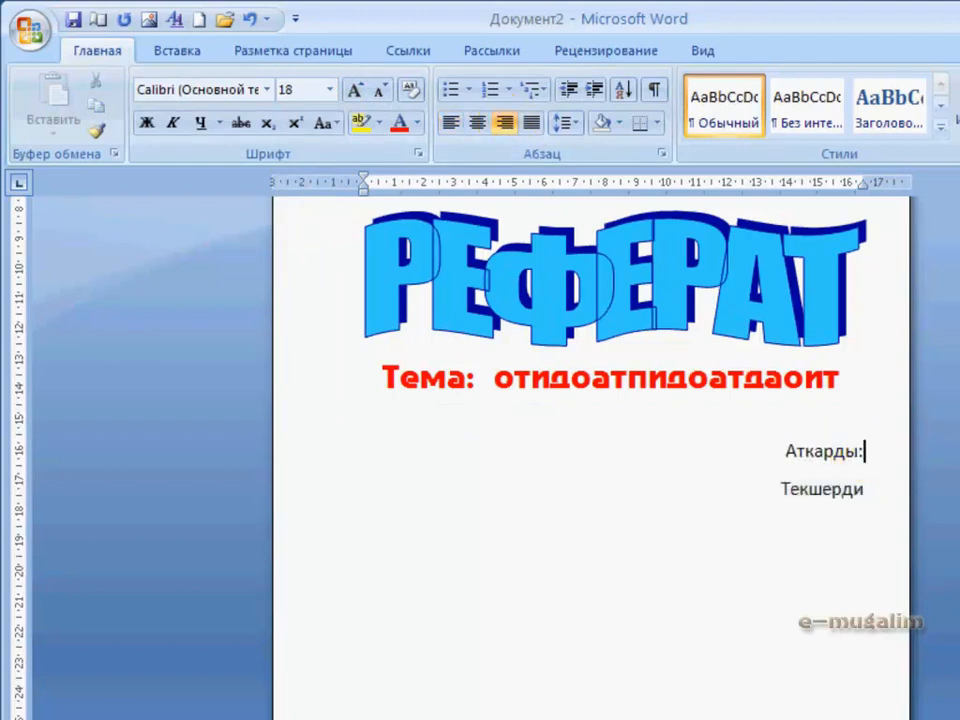
pyautogui.click(868, 487)
pyautogui.write('%')
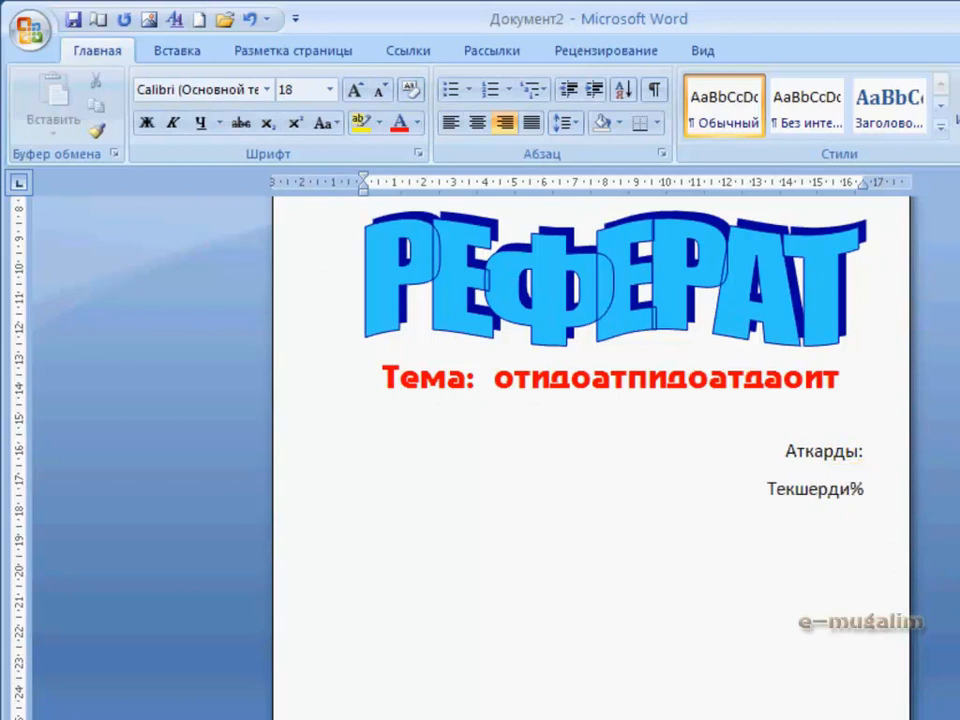
pyautogui.press('BackSpace')
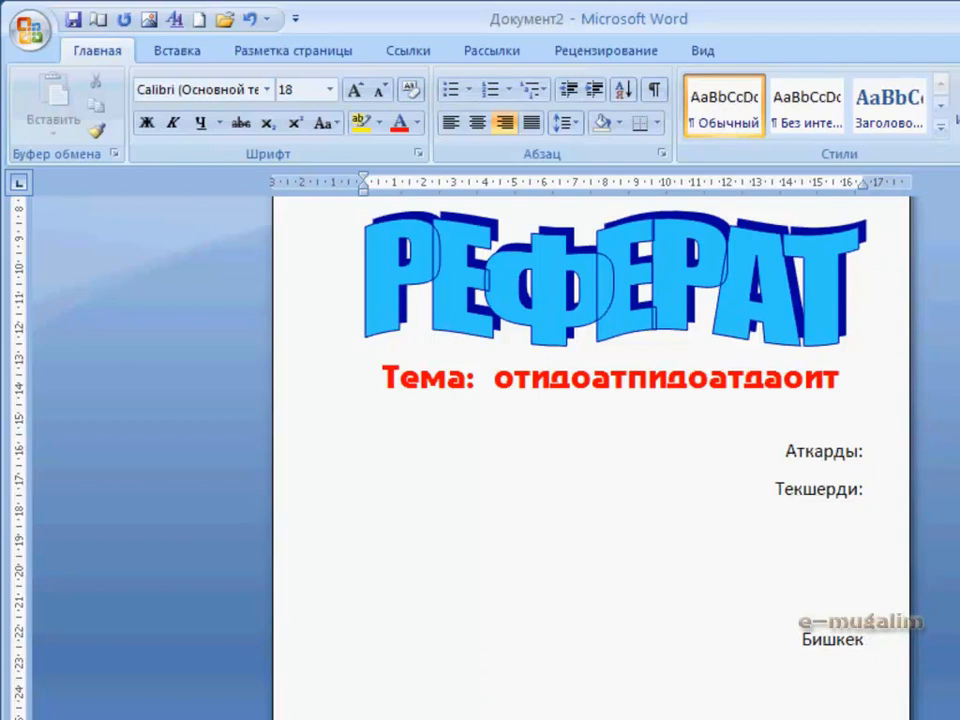
# Add a centred "Бишкек 2012" line below "Текшерди:" and move it two lines further down the page.
pyautogui.write('12')
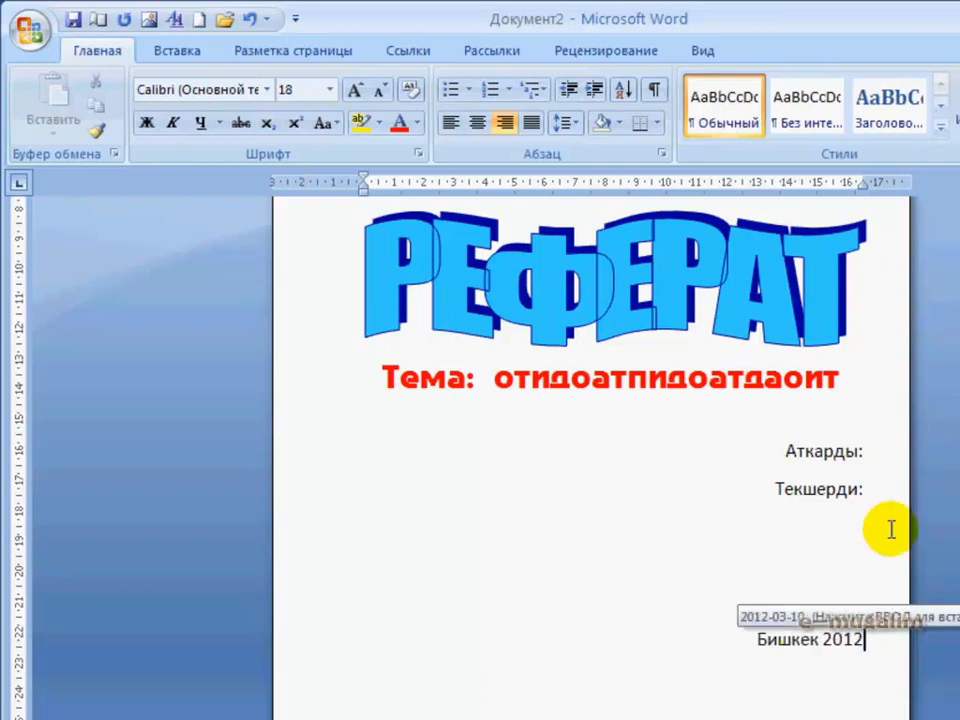
pyautogui.moveTo(866, 640); pyautogui.dragTo(757, 645)
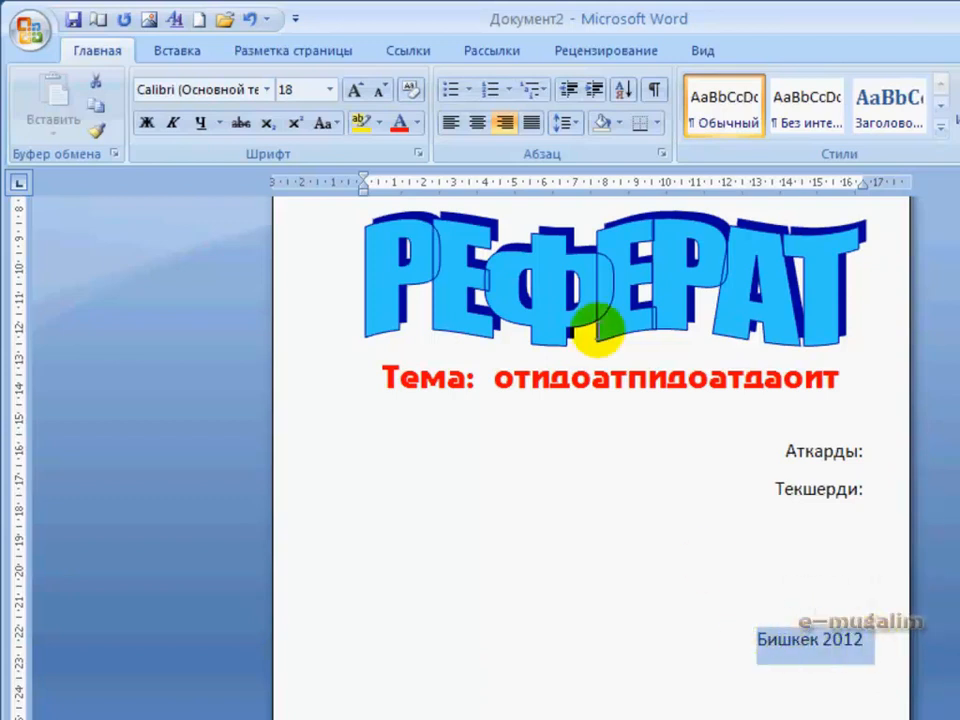
pyautogui.click(476, 125)
pyautogui.click(607, 555)
pyautogui.press('Return')
pyautogui.press('Return')
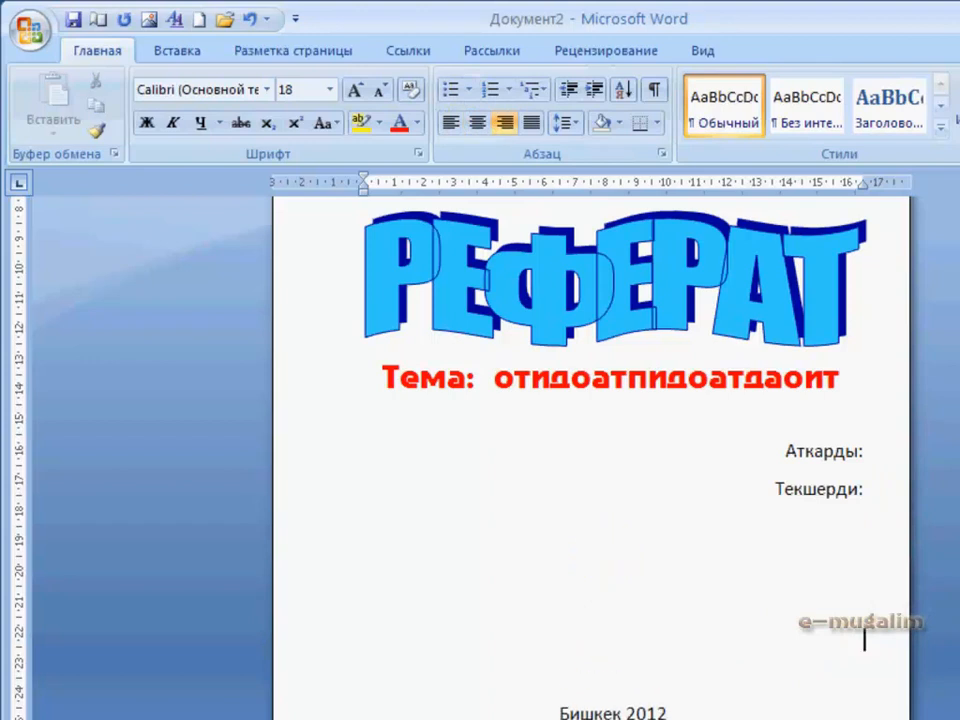
# Apply a box page border with the dark blue flying-bird picture pattern to the whole document.
pyautogui.scroll(5, 649, 489)
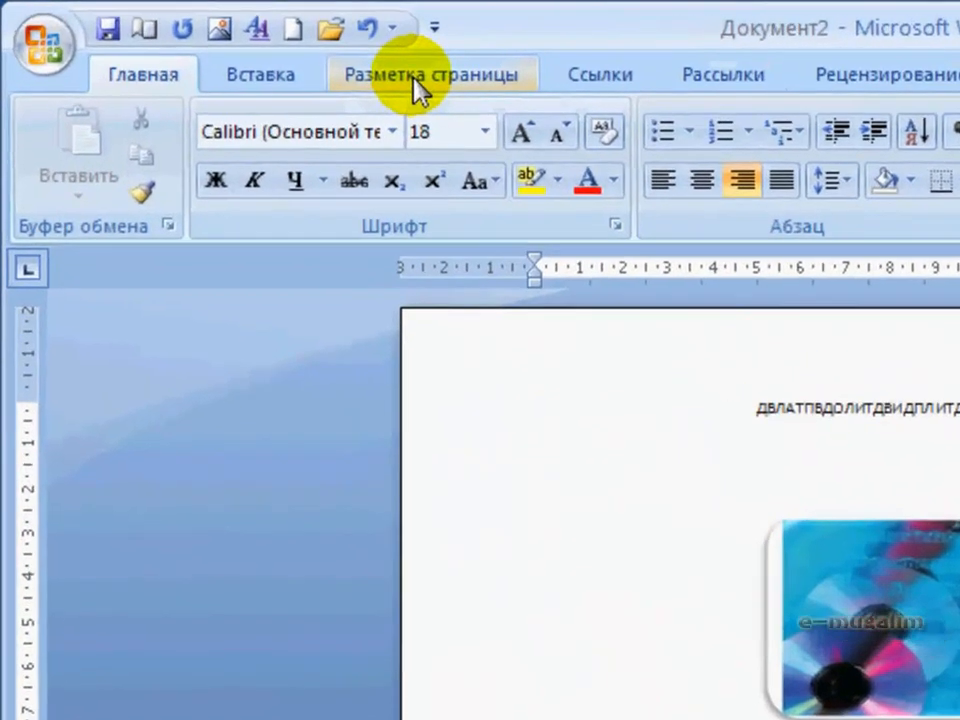
pyautogui.click(414, 80)
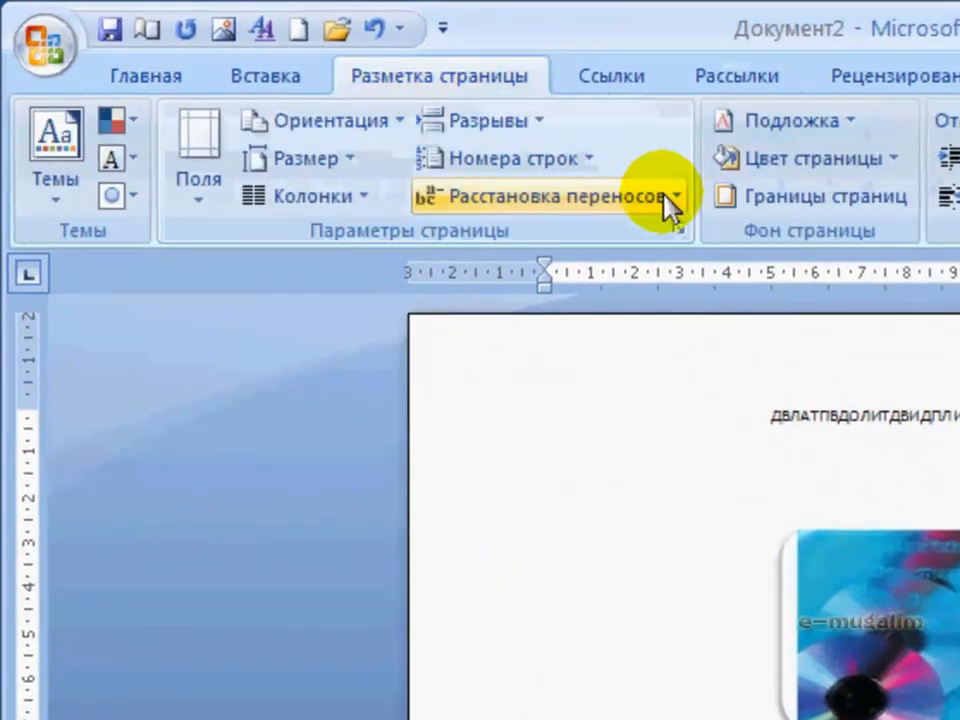
pyautogui.click(775, 198)
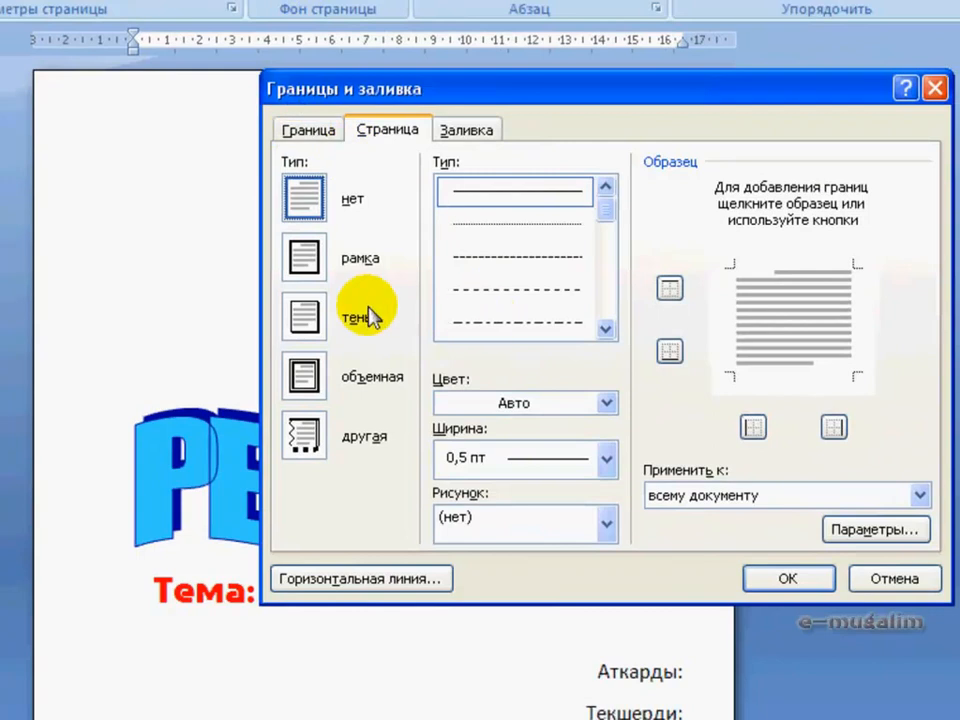
pyautogui.click(387, 133)
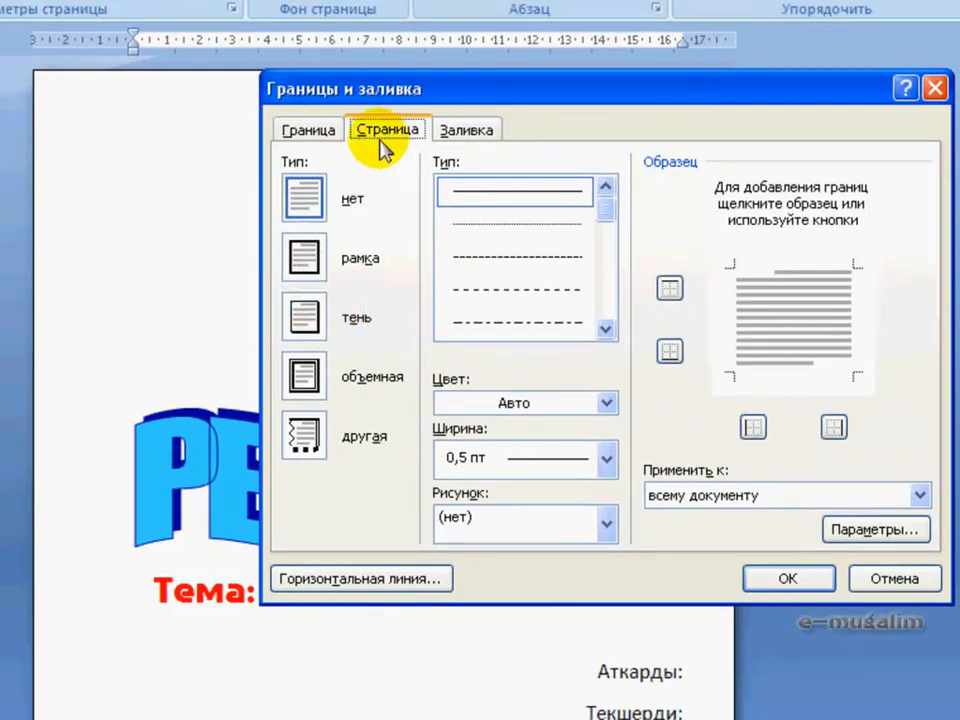
pyautogui.click(606, 519)
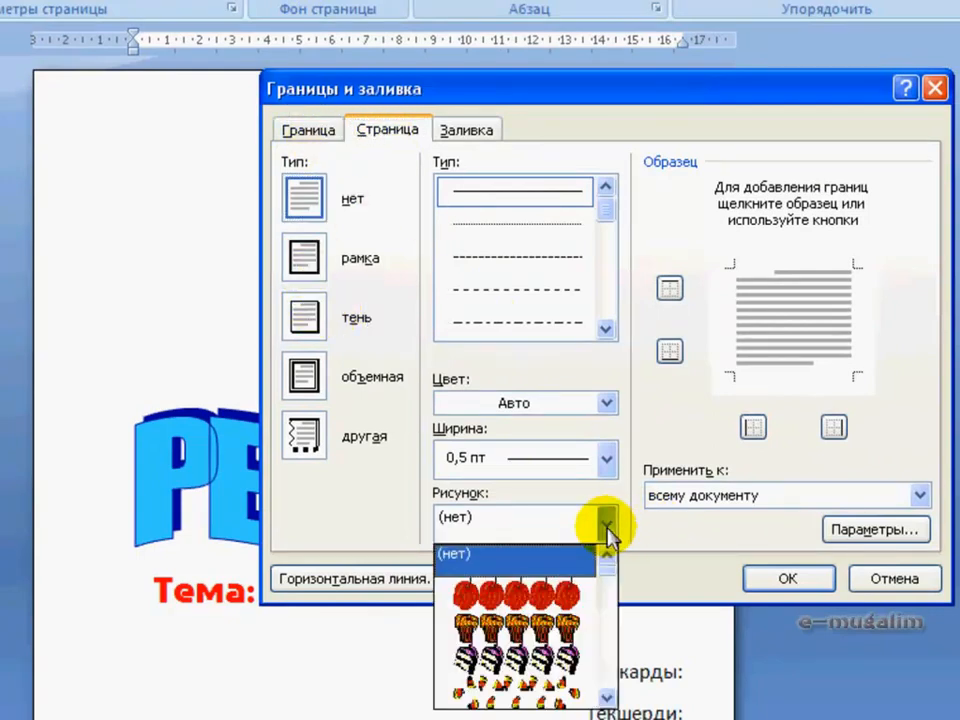
pyautogui.scroll(-10, 602, 573)
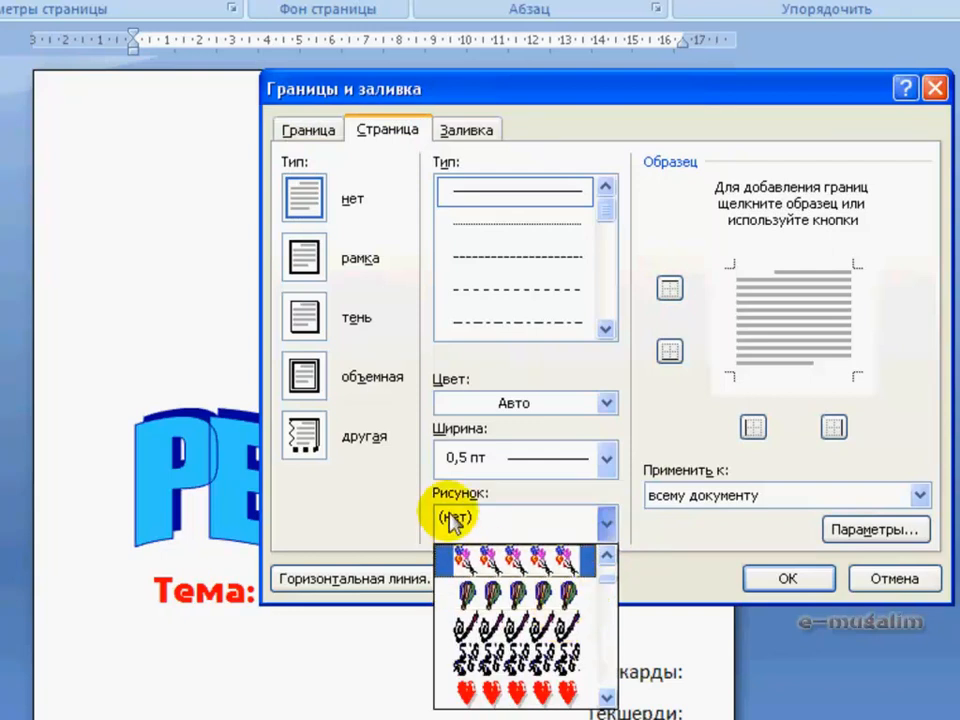
pyautogui.scroll(-5, 536, 570)
pyautogui.scroll(-6, 530, 640)
pyautogui.click(528, 580)
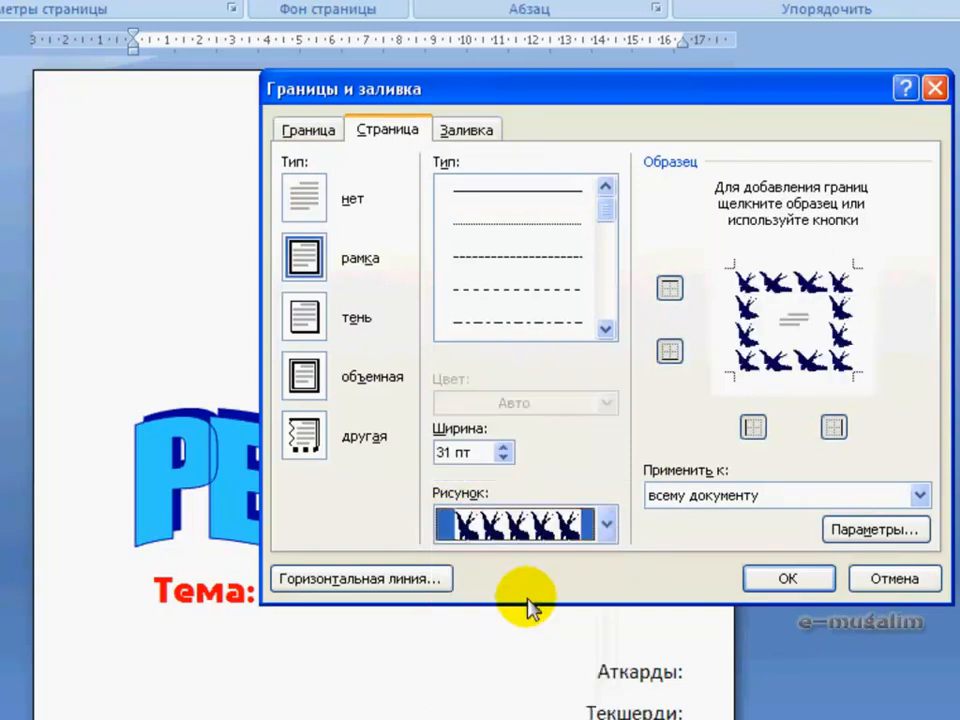
pyautogui.click(755, 578)
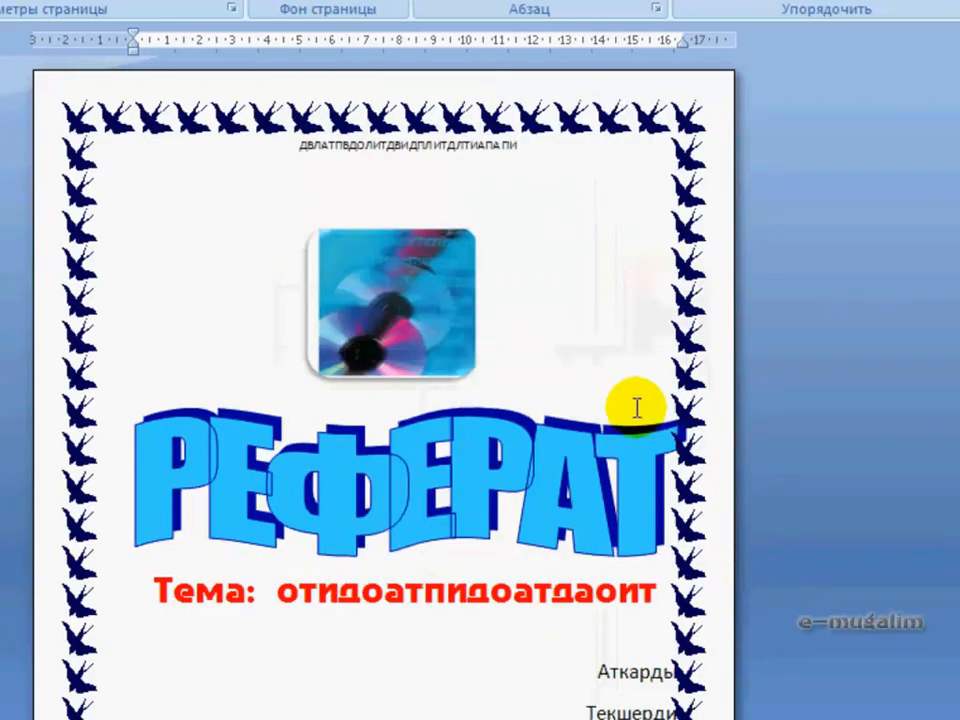
# Narrow the РЕФЕРАТ WordArt from its right edge so that it fits inside the page border.
pyautogui.click(617, 476)
pyautogui.moveTo(681, 481); pyautogui.dragTo(648, 482)
pyautogui.click(583, 626)
pyautogui.scroll(-4, 500, 520)
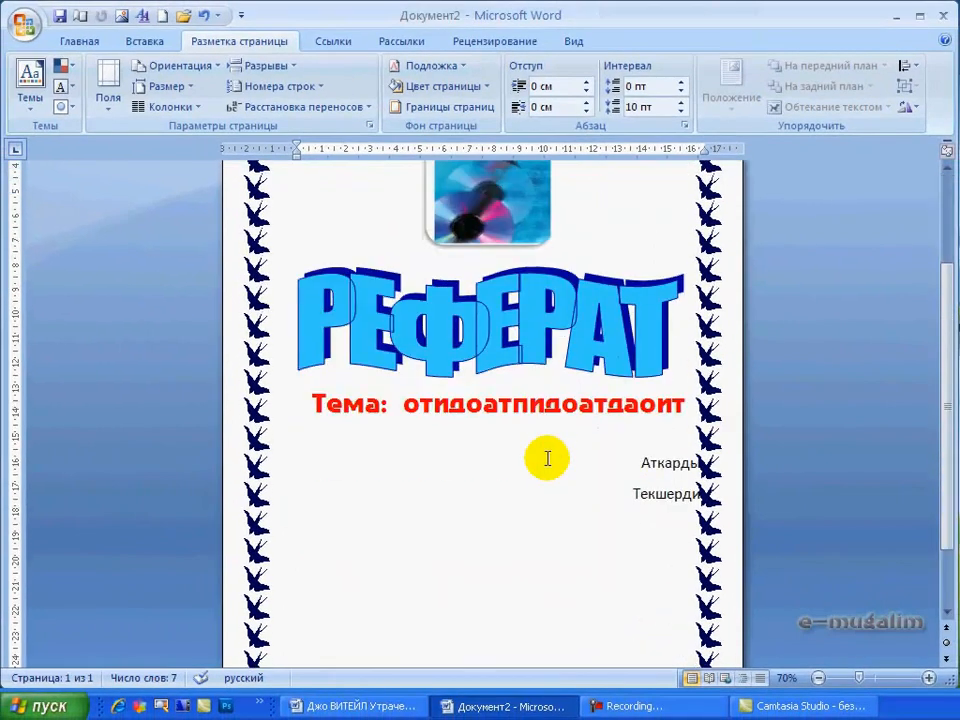
pyautogui.scroll(-2, 548, 455)
pyautogui.scroll(5, 549, 440)
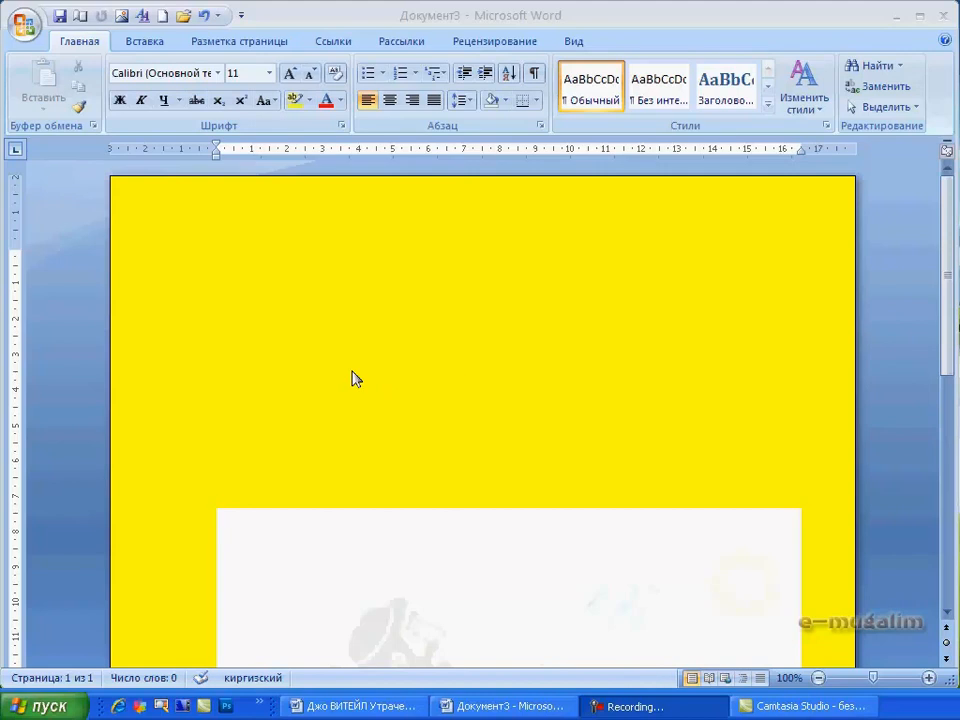
# Open the print preview of the yellow-background document and enlarge the page to check how its background and watermark will print.
pyautogui.moveTo(930, 300); pyautogui.dragTo(905, 236)
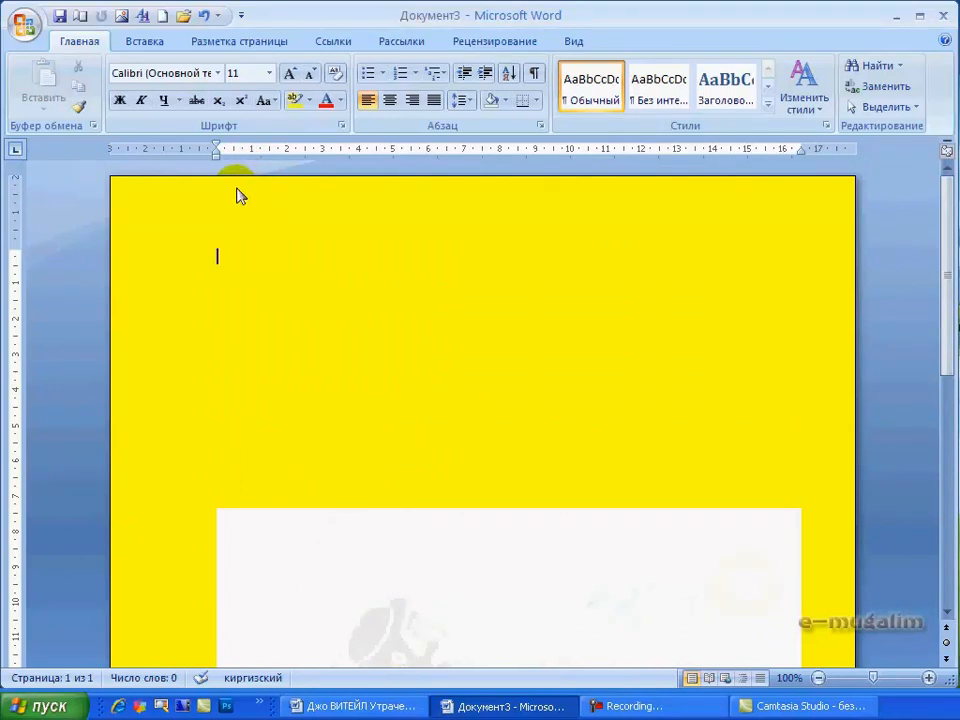
pyautogui.moveTo(949, 253); pyautogui.dragTo(876, 237)
pyautogui.click(22, 26)
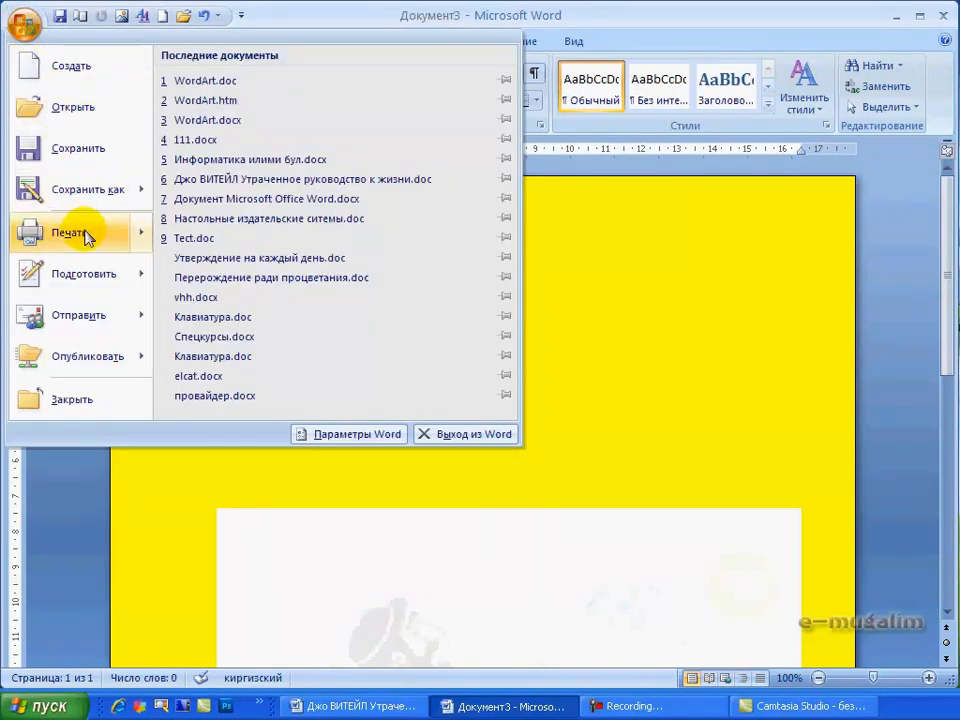
pyautogui.moveTo(88, 236)
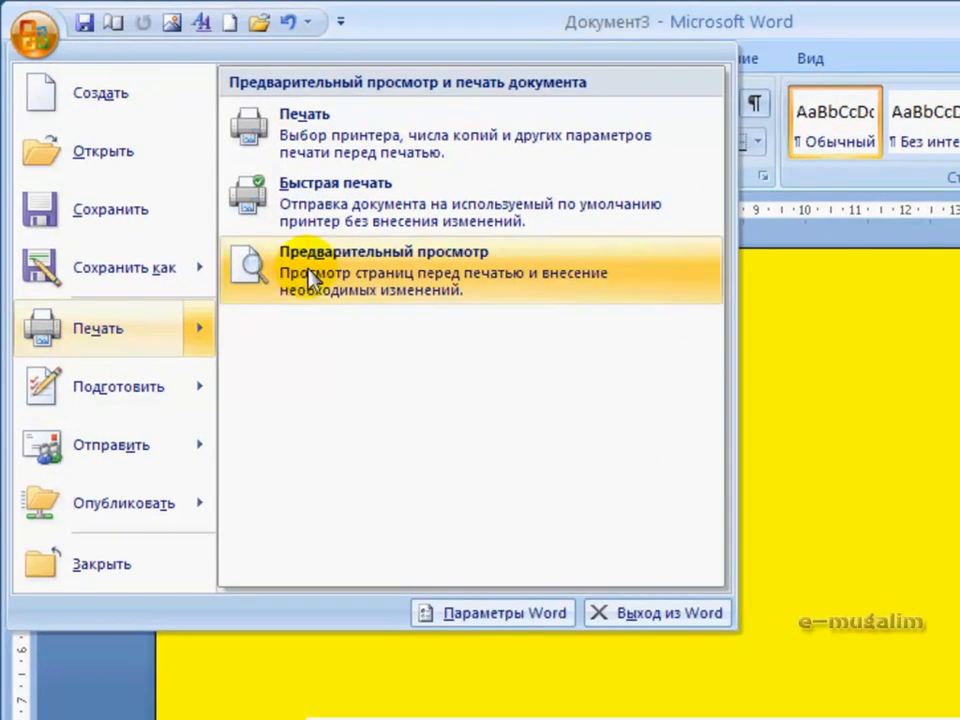
pyautogui.click(312, 278)
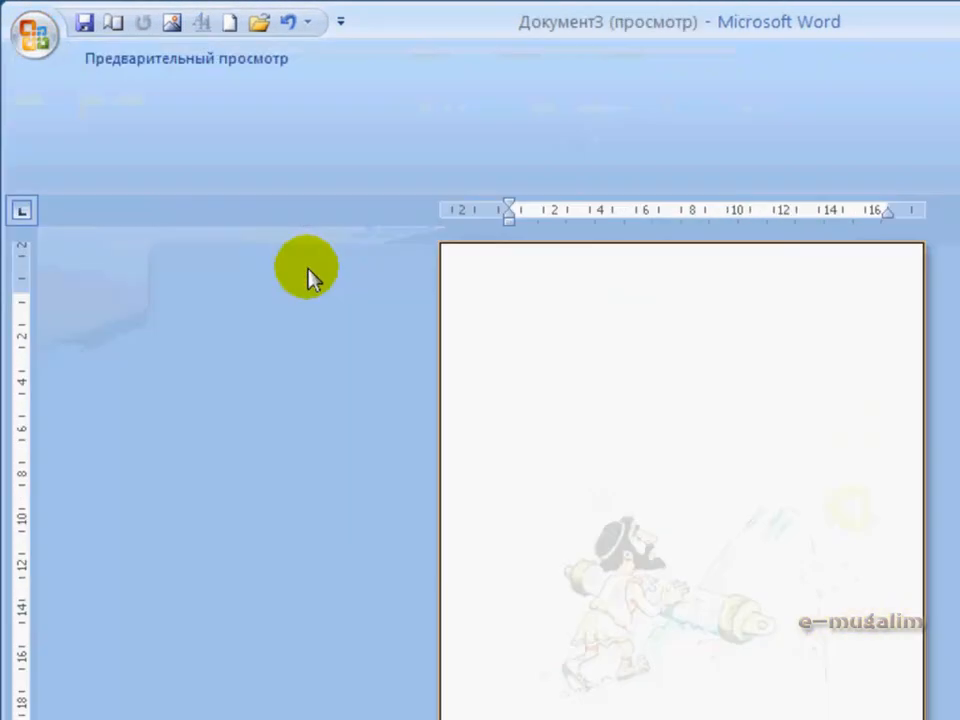
pyautogui.click(594, 413)
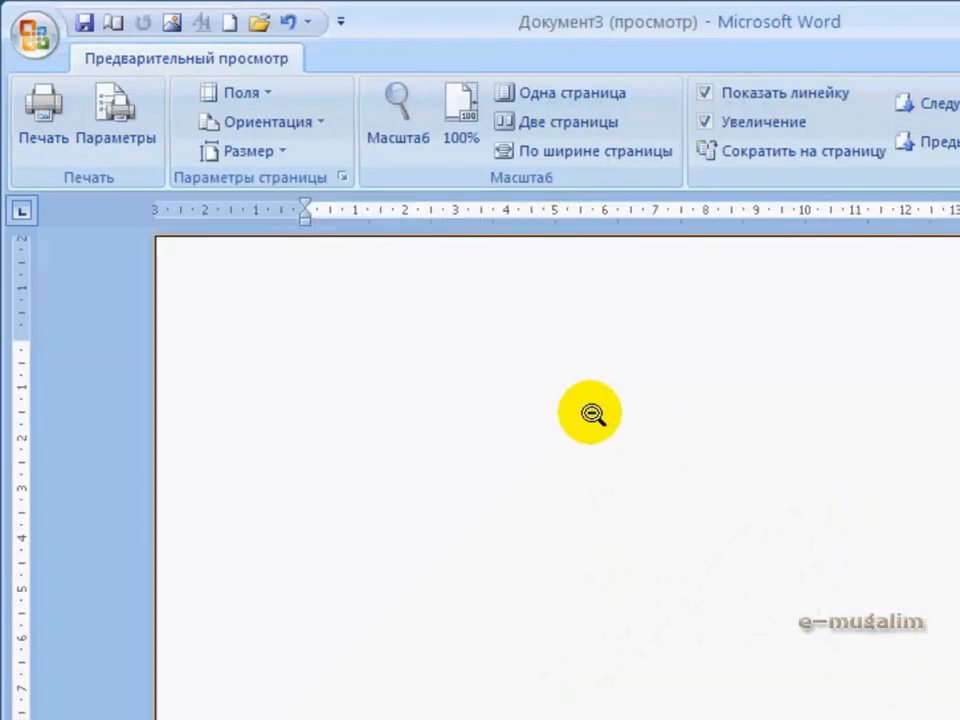
pyautogui.scroll(-8, 557, 470)
pyautogui.scroll(6, 557, 470)
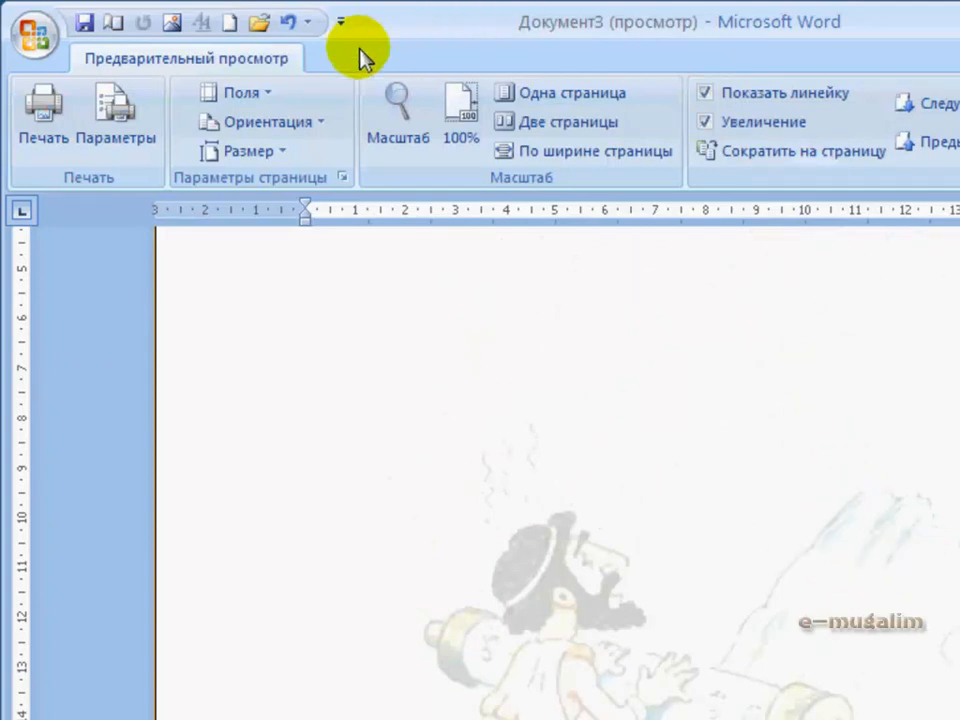
# Review the custom page margins from the print preview, accept them, and close the preview.
pyautogui.click(249, 98)
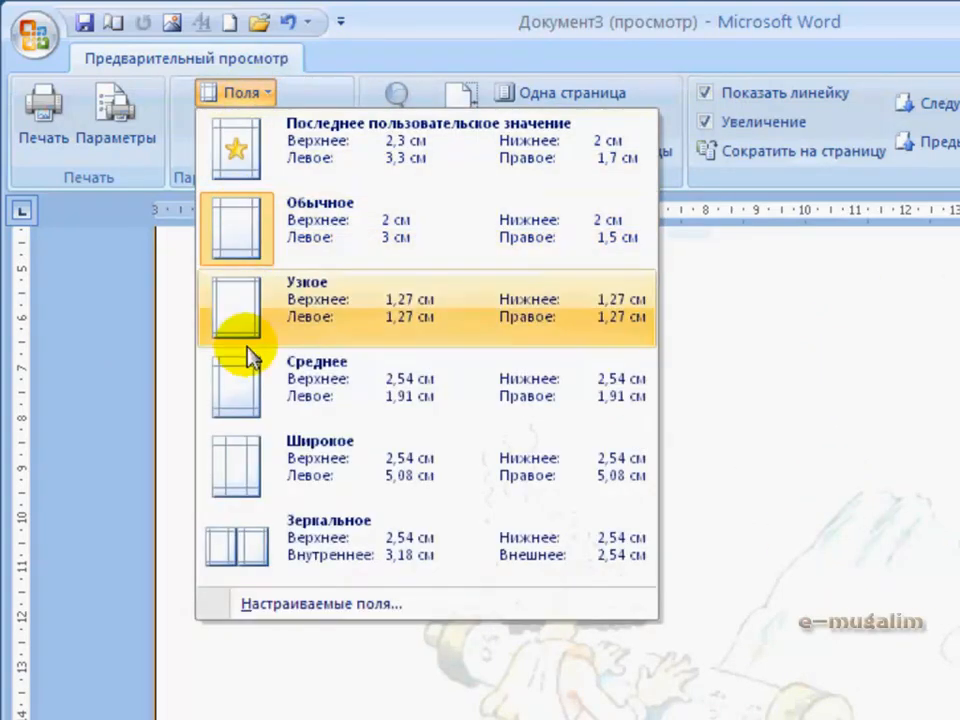
pyautogui.click(318, 604)
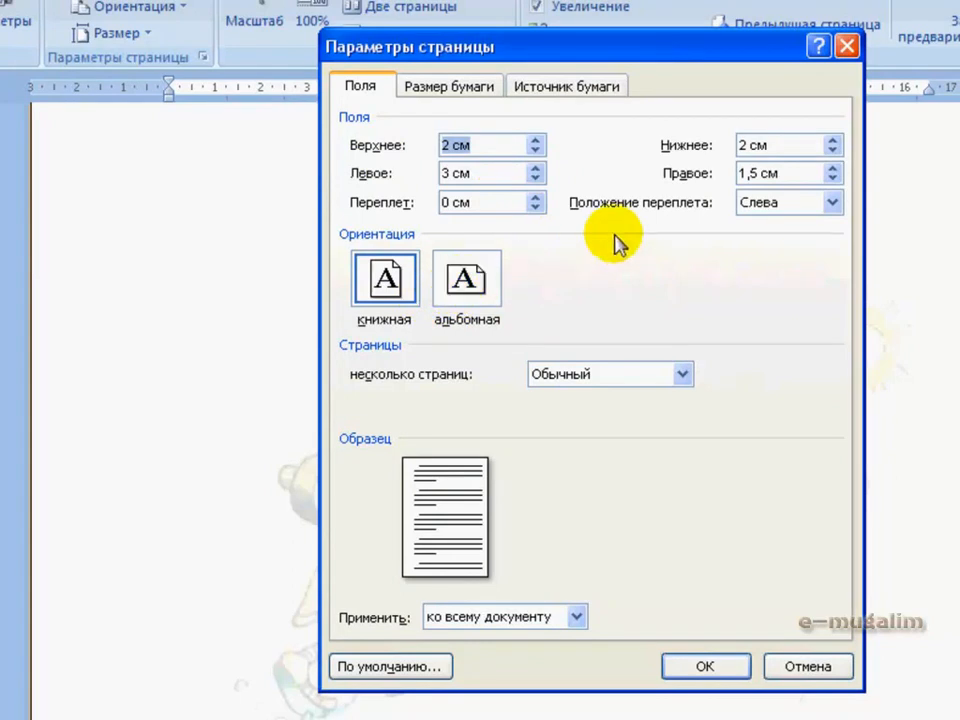
pyautogui.click(700, 662)
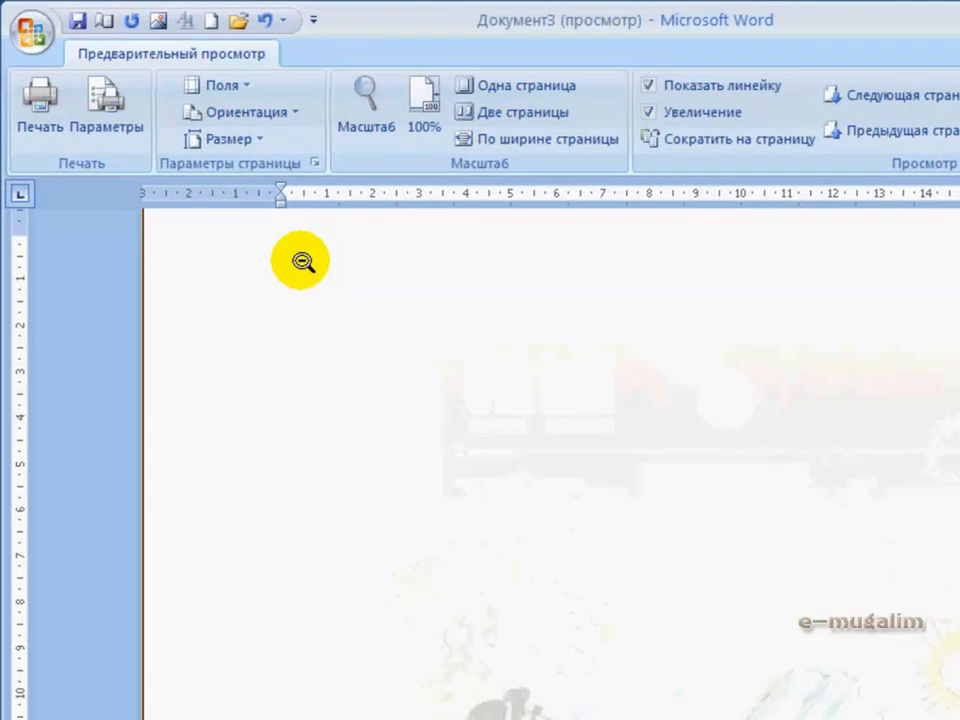
pyautogui.scroll(2, 550, 460)
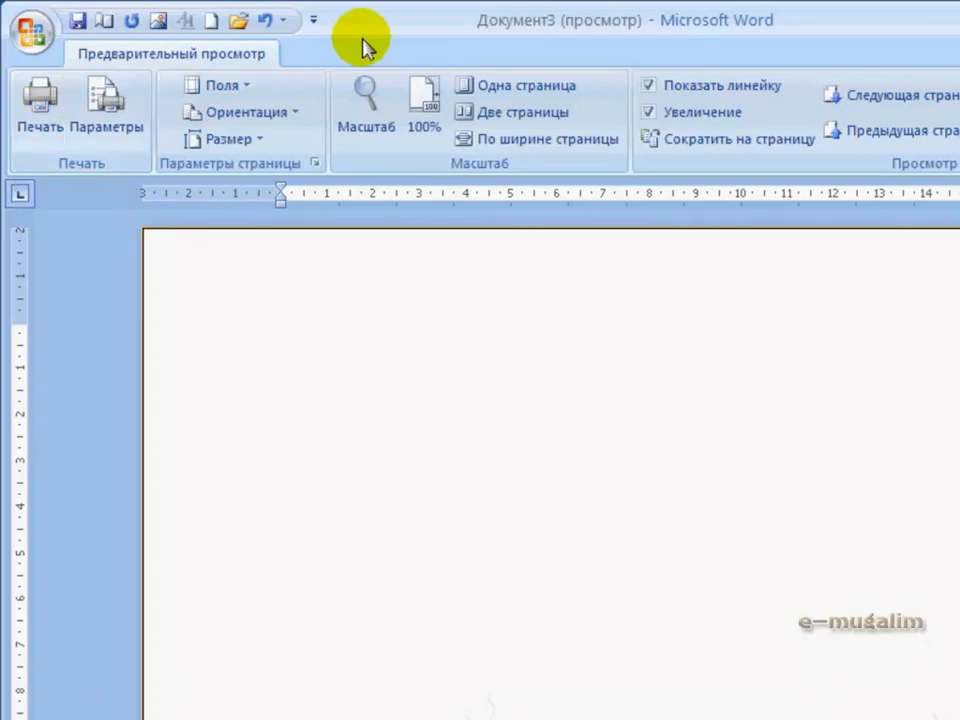
pyautogui.press('Escape')
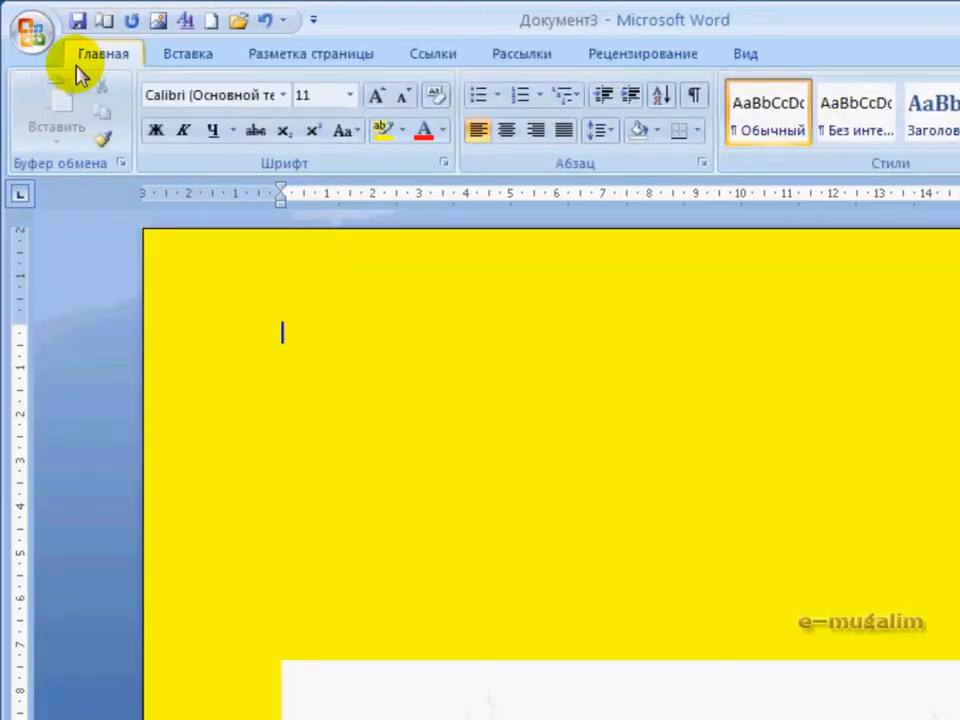
# Open the print settings for the yellow-background document and choose the Xerox Phaser 3110 printer.
pyautogui.click(25, 33)
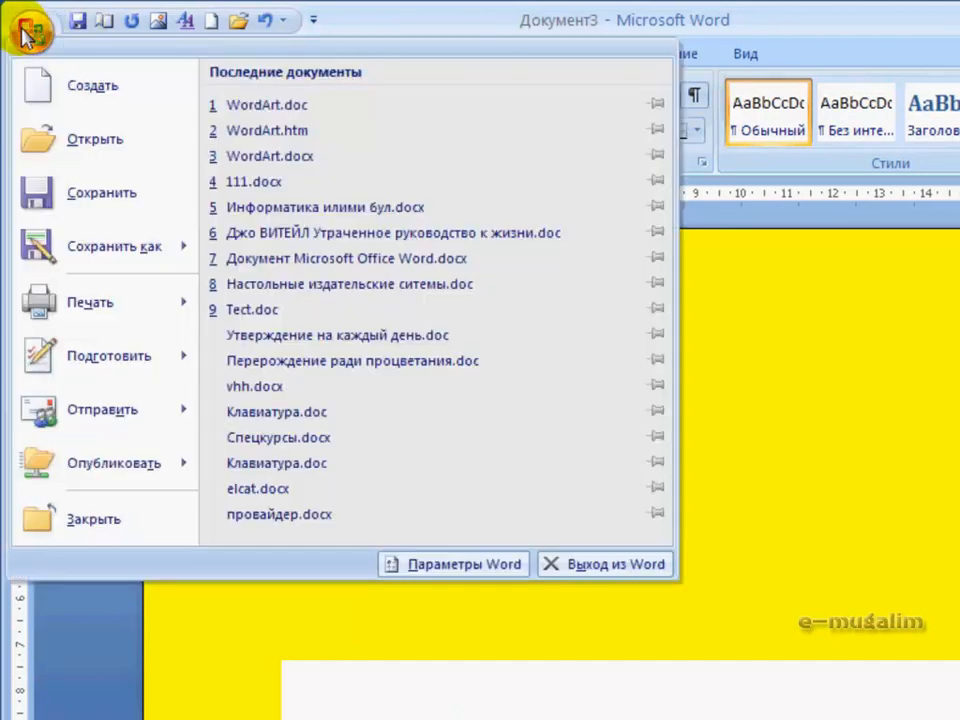
pyautogui.moveTo(120, 312)
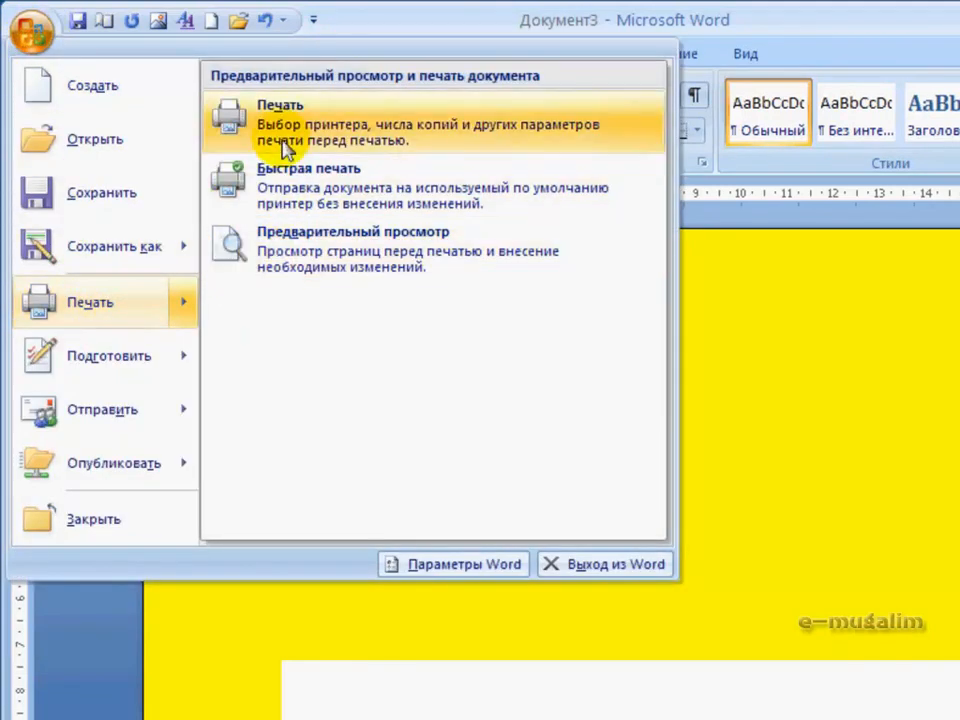
pyautogui.click(285, 135)
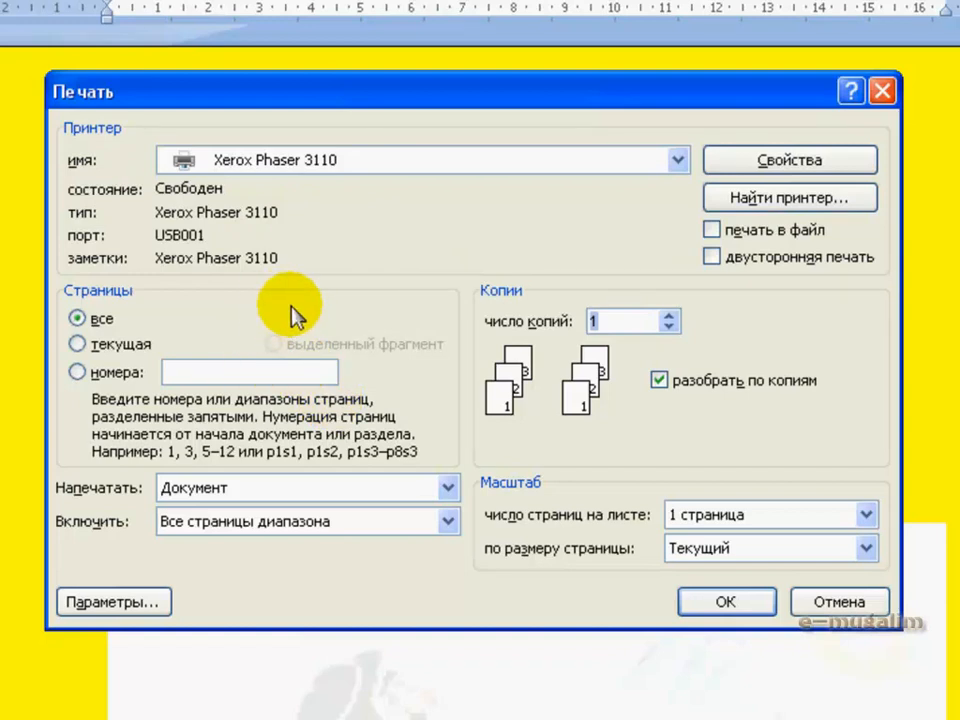
pyautogui.click(677, 162)
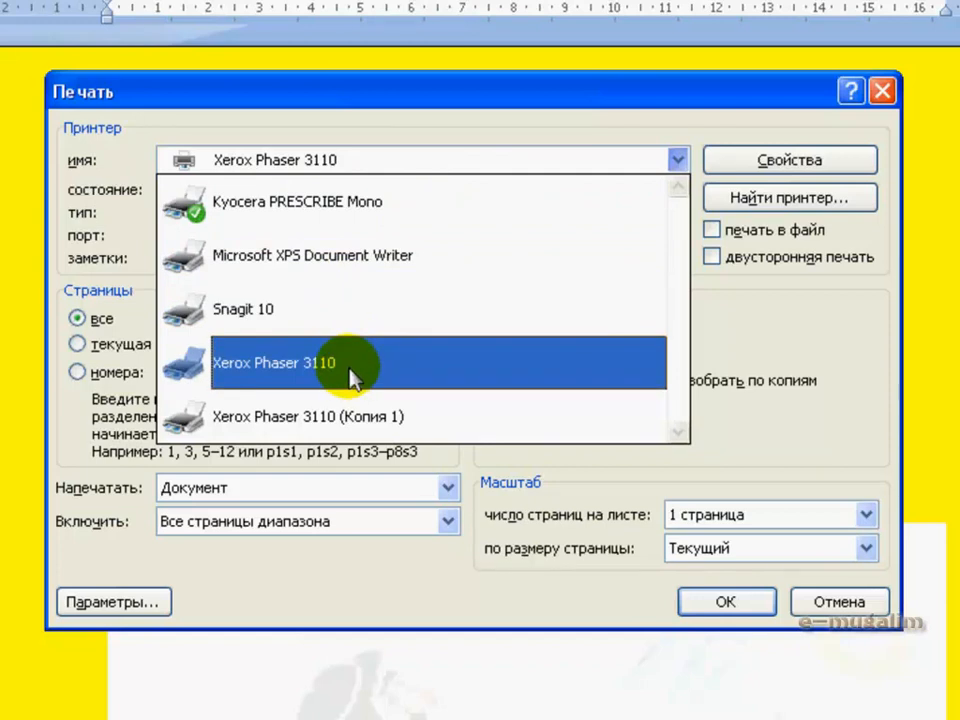
pyautogui.click(290, 370)
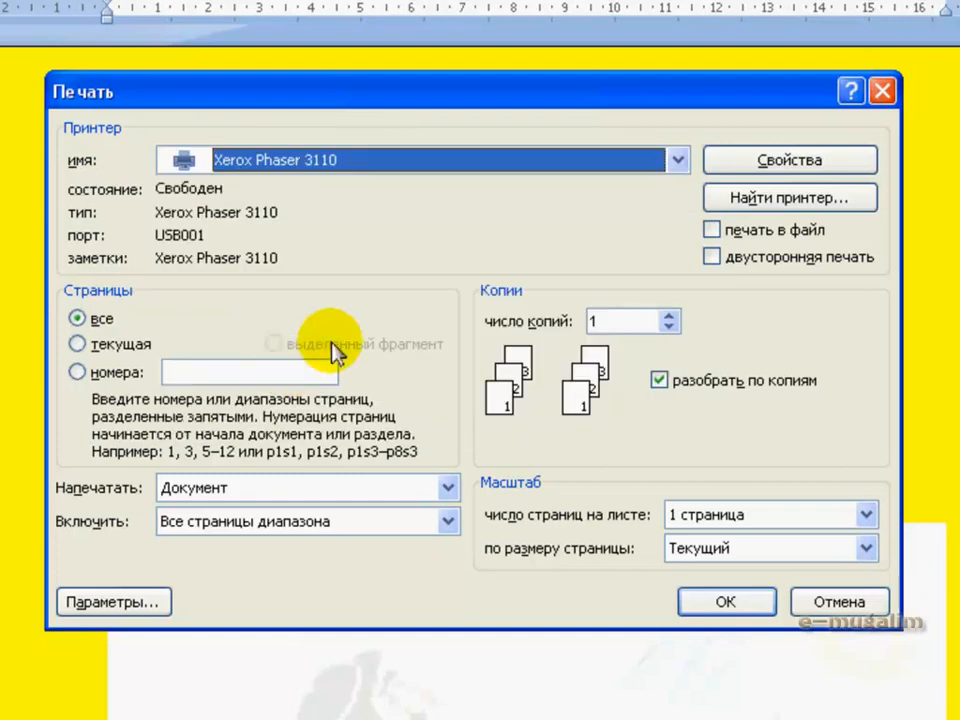
# Try the all-pages and current-page print ranges, and set the range to page numbers 1-10.
pyautogui.click(227, 372)
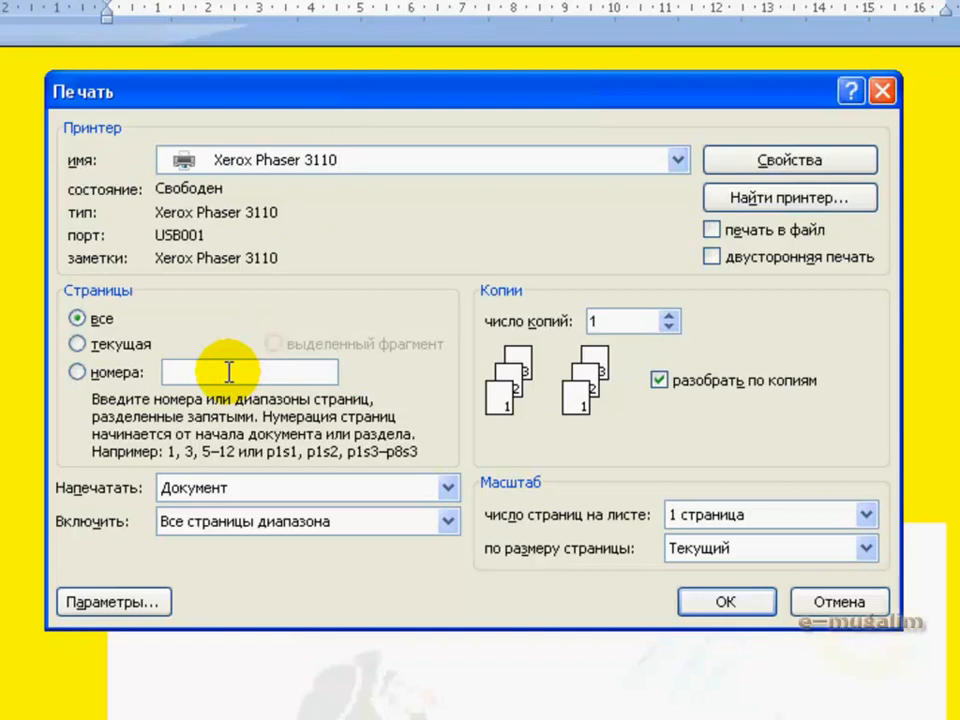
pyautogui.click(90, 320)
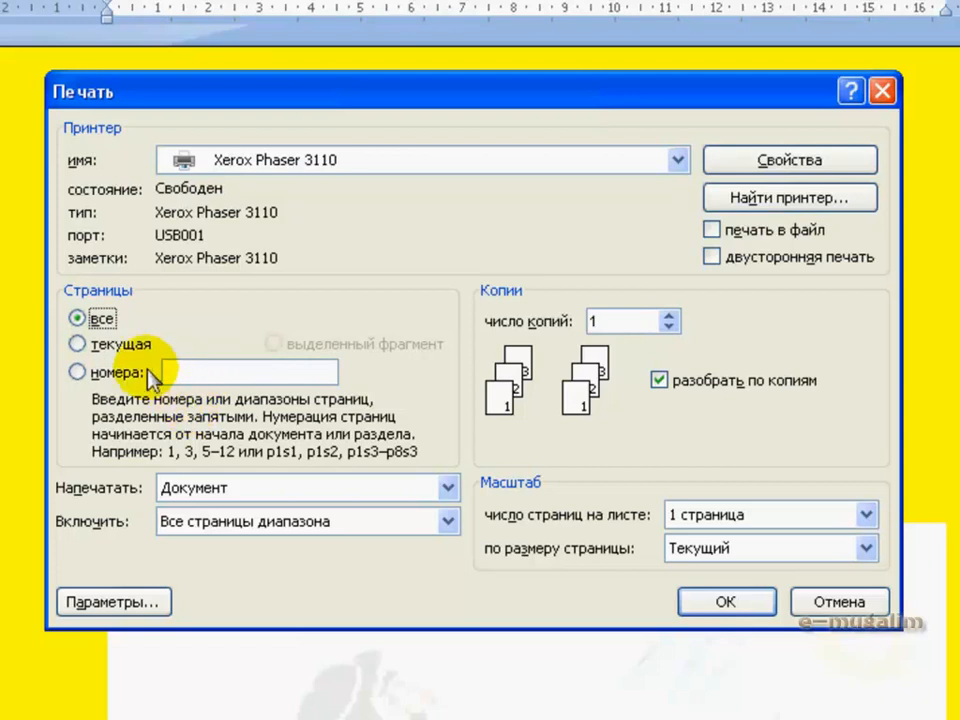
pyautogui.click(79, 344)
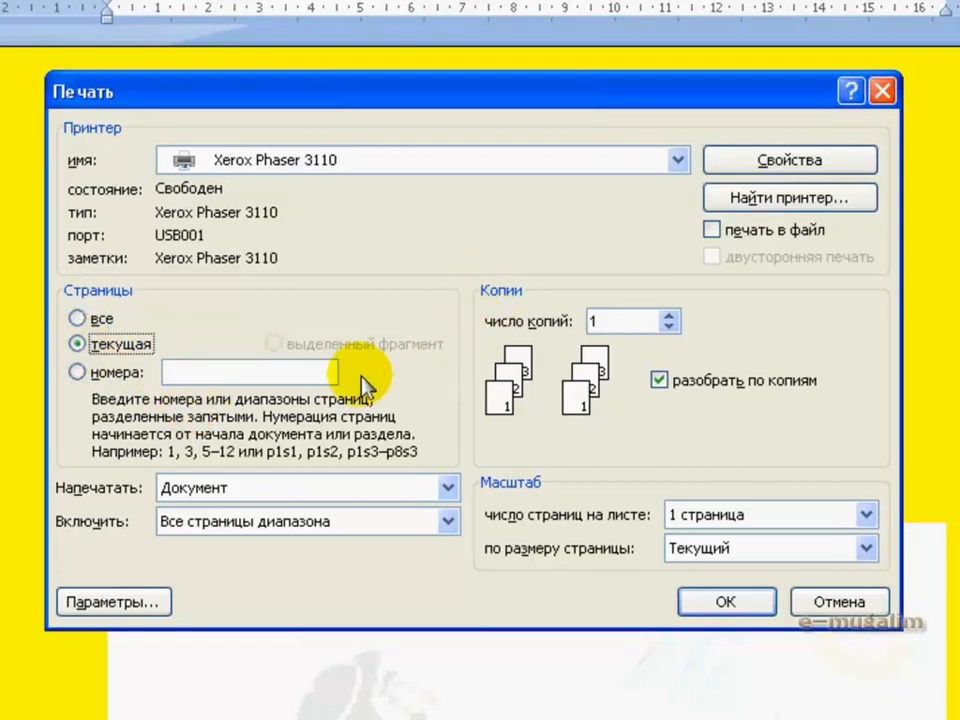
pyautogui.click(79, 372)
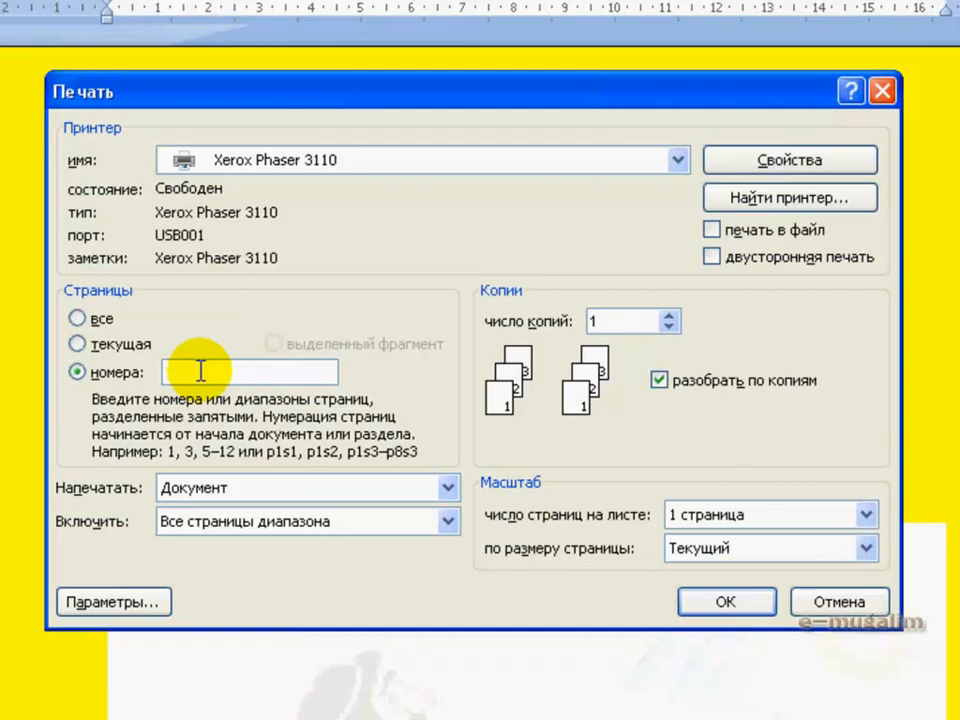
pyautogui.write('1-10')
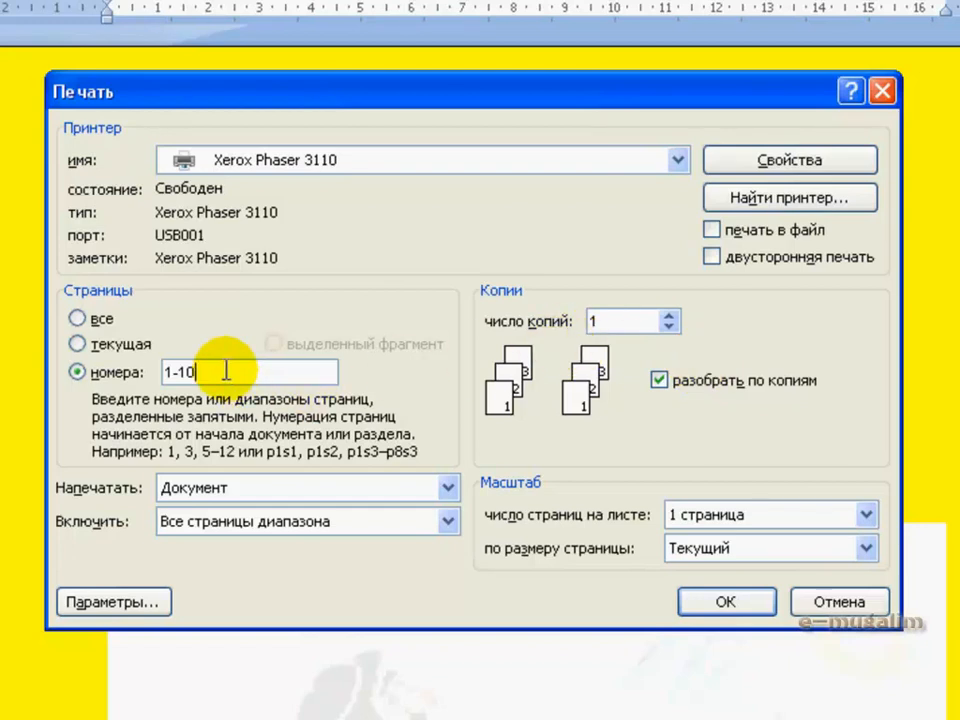
# Replace the page numbers in the print range with page 2 only.
pyautogui.moveTo(194, 367); pyautogui.dragTo(177, 362)
pyautogui.press('BackSpace')
pyautogui.press('BackSpace')
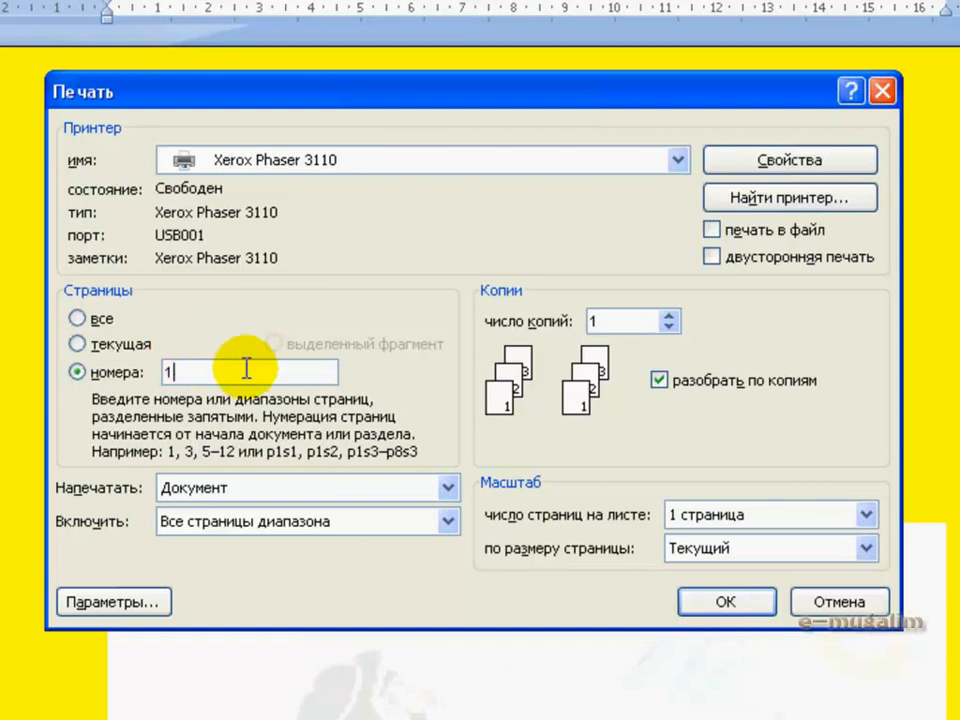
pyautogui.press('BackSpace')
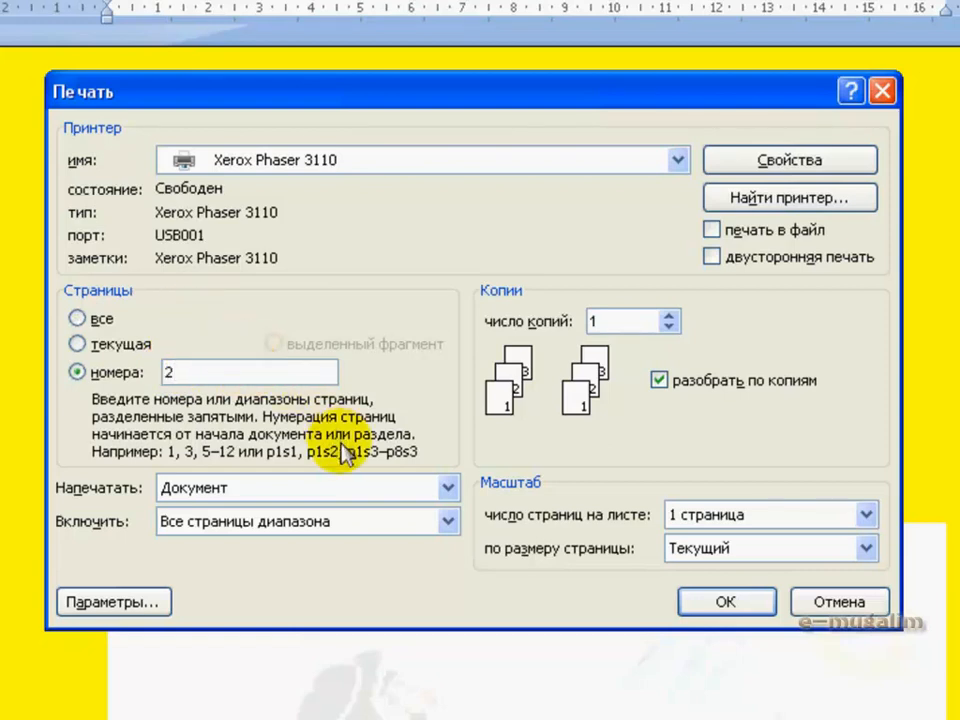
# Set the number of copies to 4, and switch collation of the copies off and back on.
pyautogui.click(670, 315)
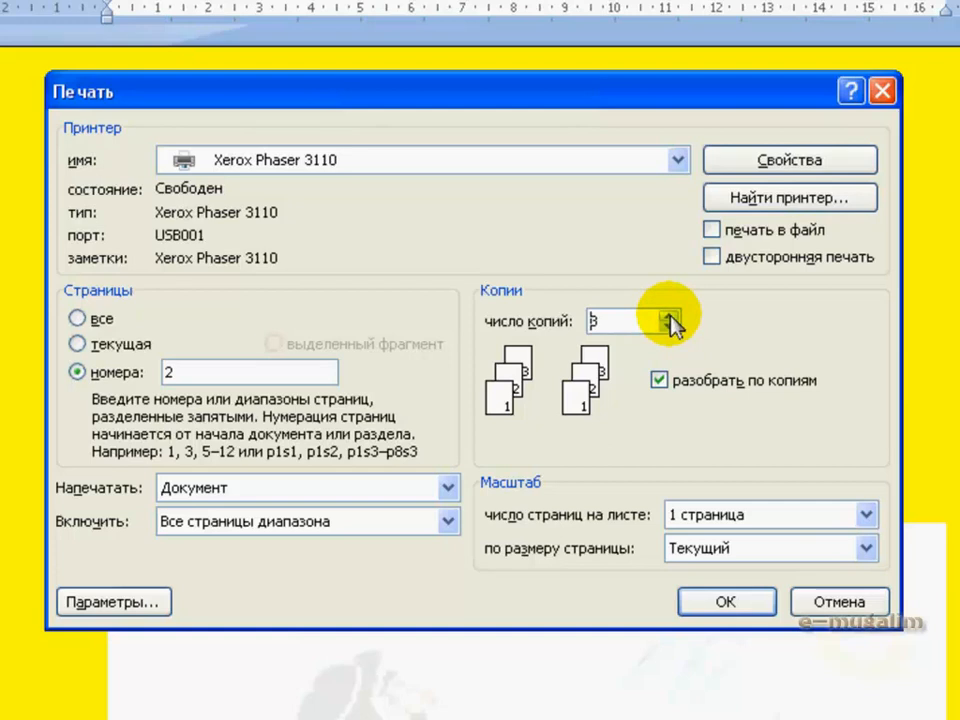
pyautogui.click(670, 315)
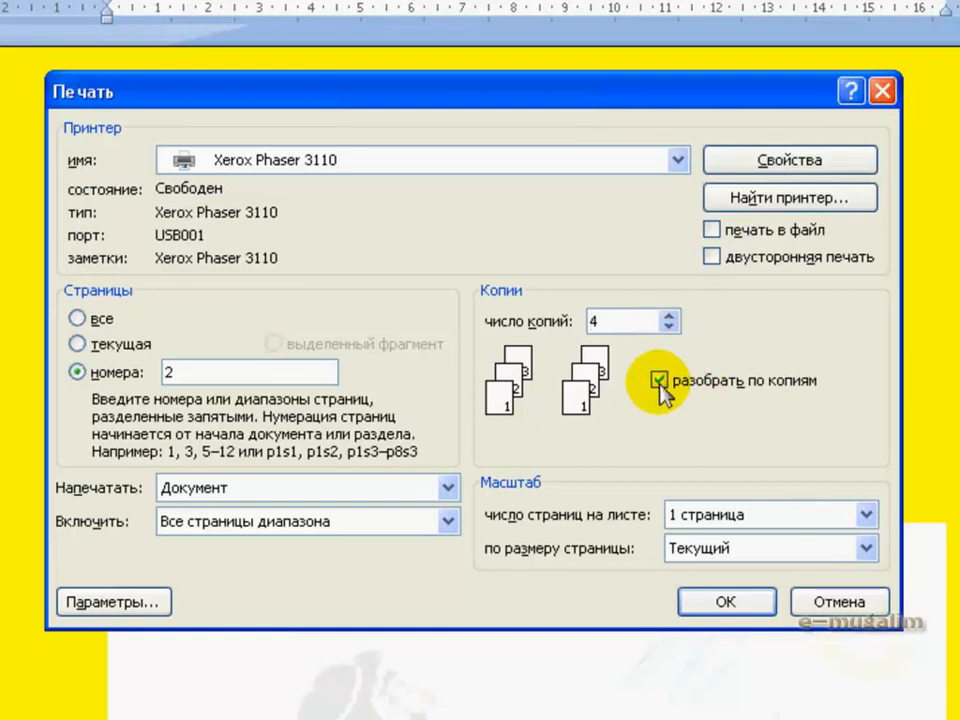
pyautogui.click(660, 382)
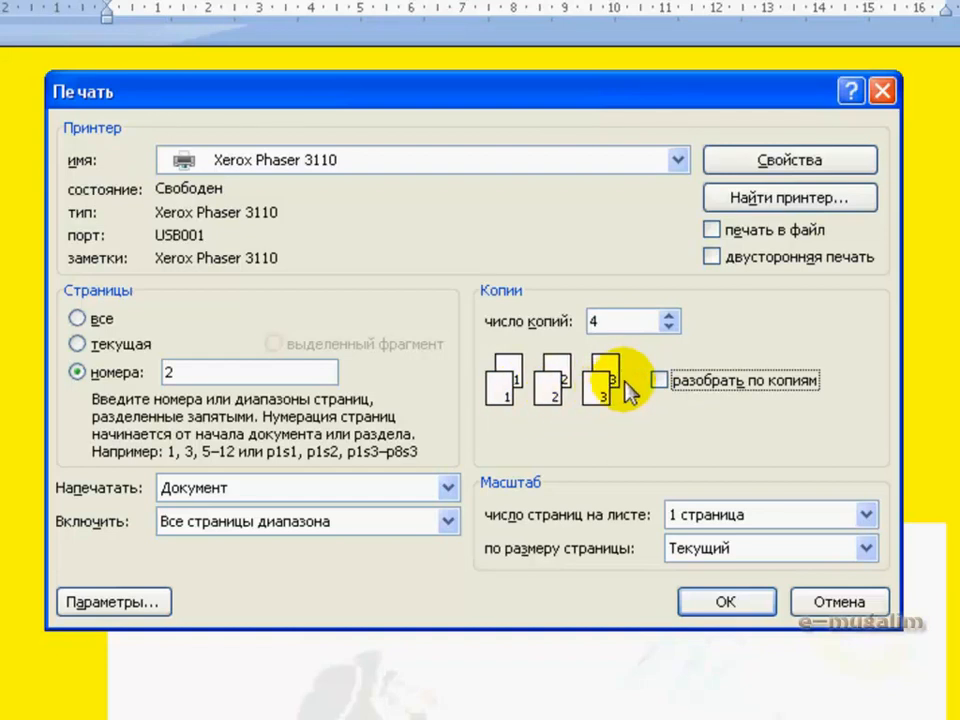
pyautogui.click(660, 382)
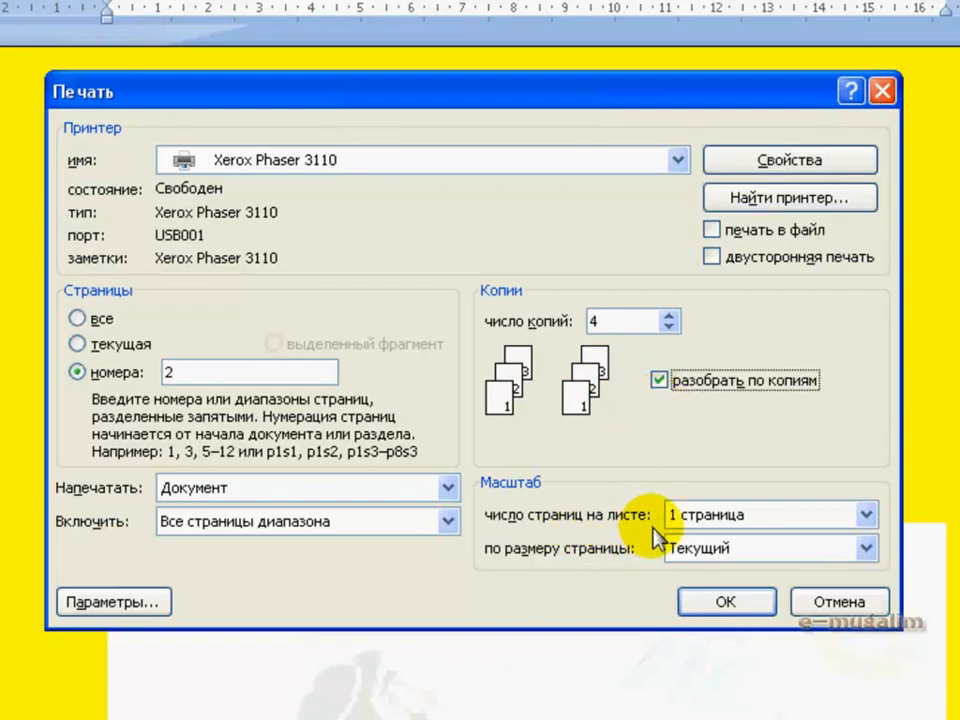
# Try 2 and 4 pages per sheet, and set the number of pages per sheet to 6.
pyautogui.click(857, 518)
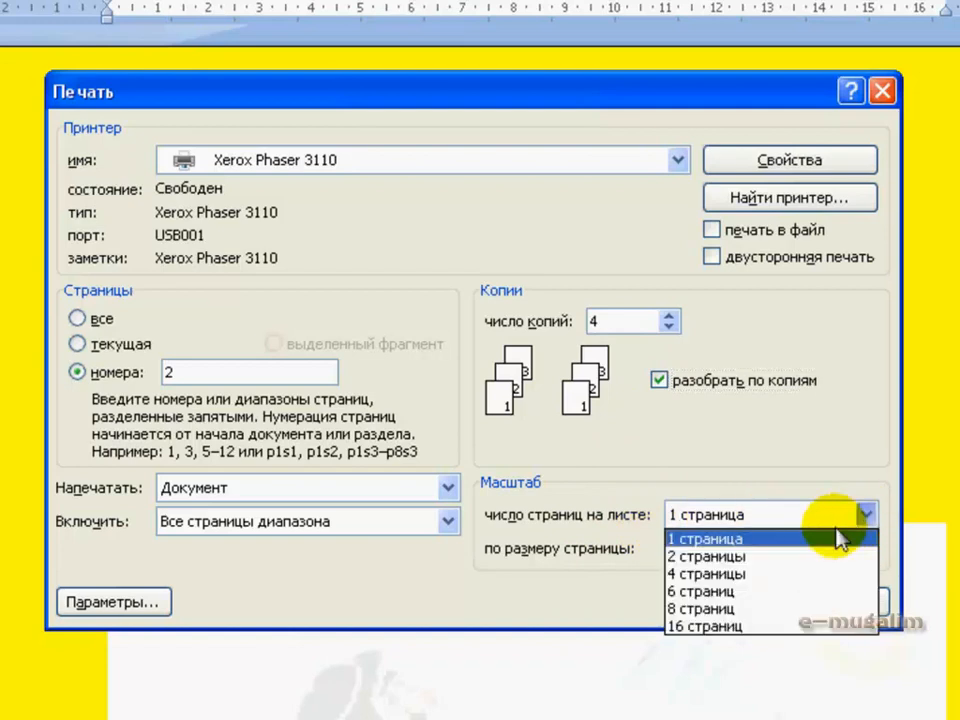
pyautogui.click(805, 556)
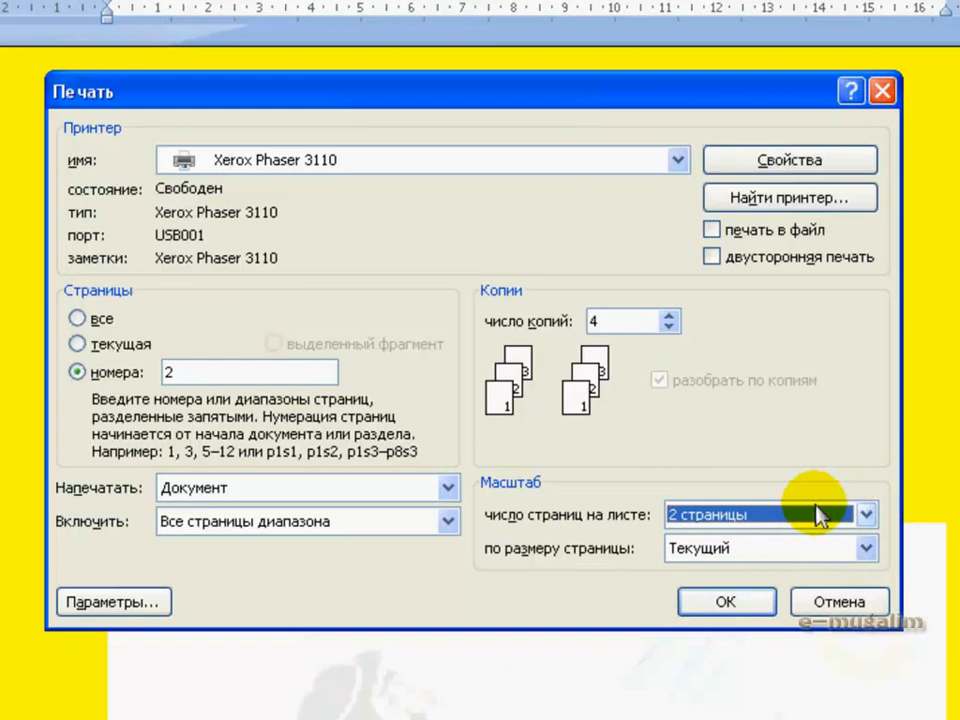
pyautogui.click(864, 516)
pyautogui.click(813, 575)
pyautogui.click(864, 514)
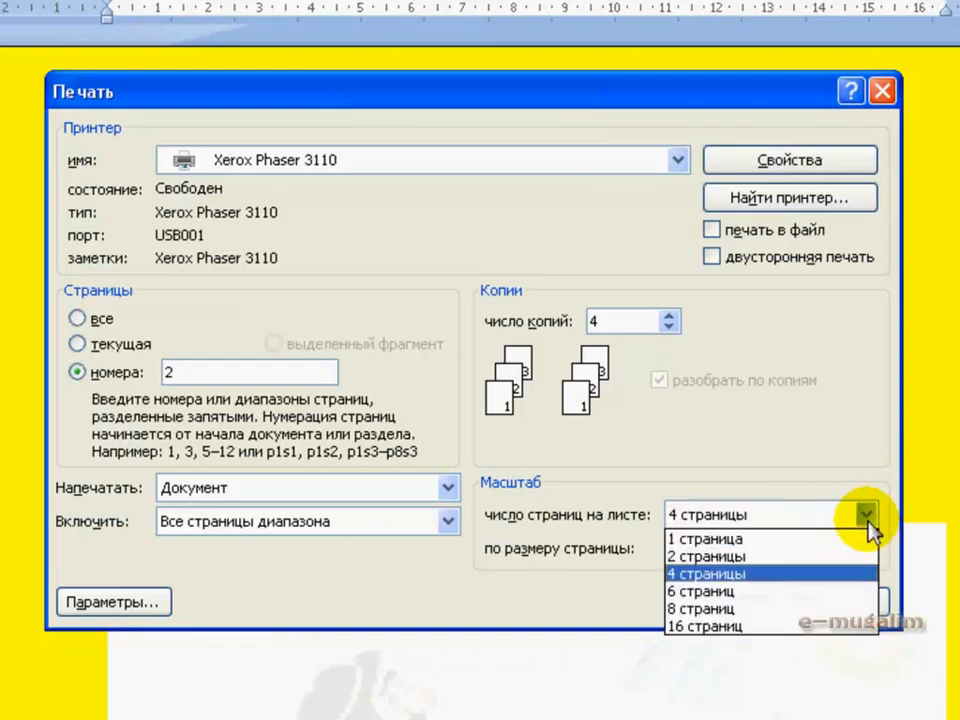
pyautogui.click(800, 592)
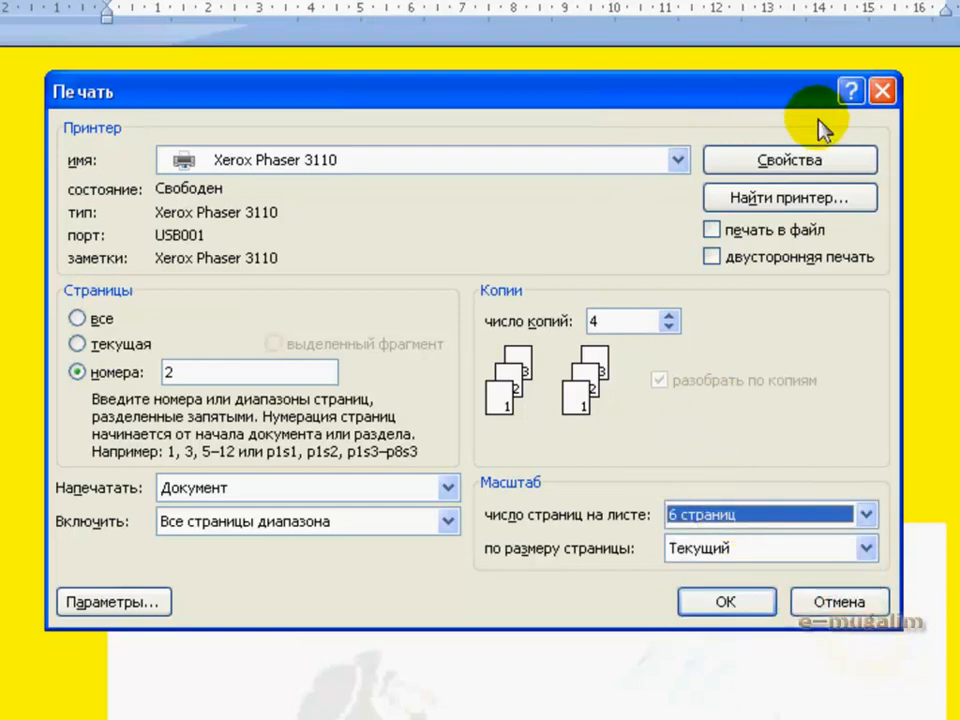
# In the Xerox Phaser 3110 properties, choose portrait orientation, A4 (210 x 297 мм) paper and the printer's default paper type.
pyautogui.click(808, 165)
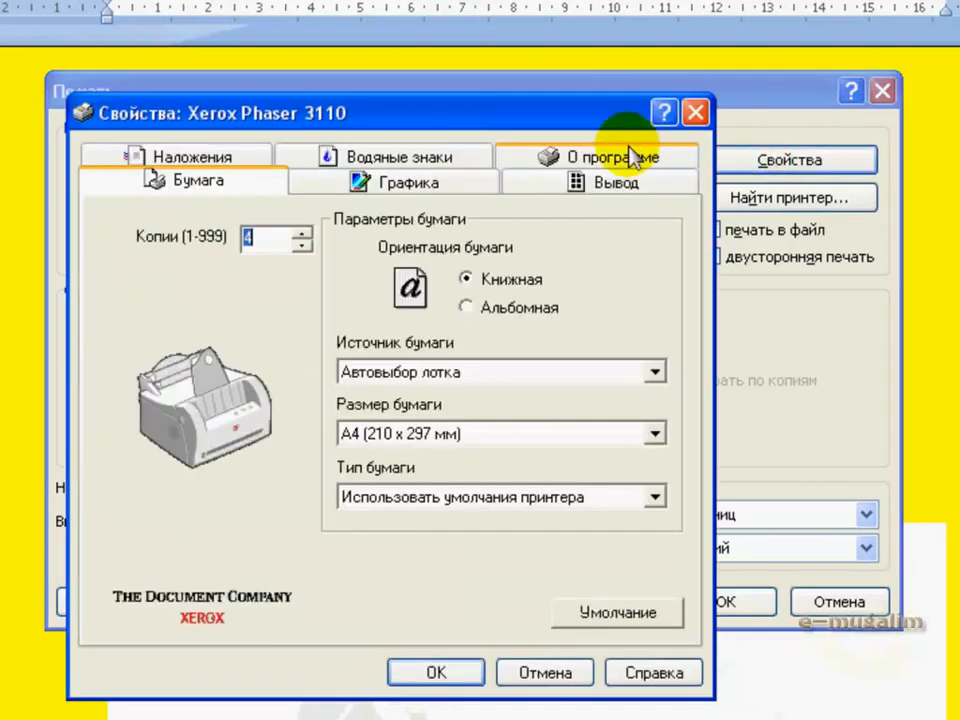
pyautogui.moveTo(523, 106); pyautogui.dragTo(605, 100)
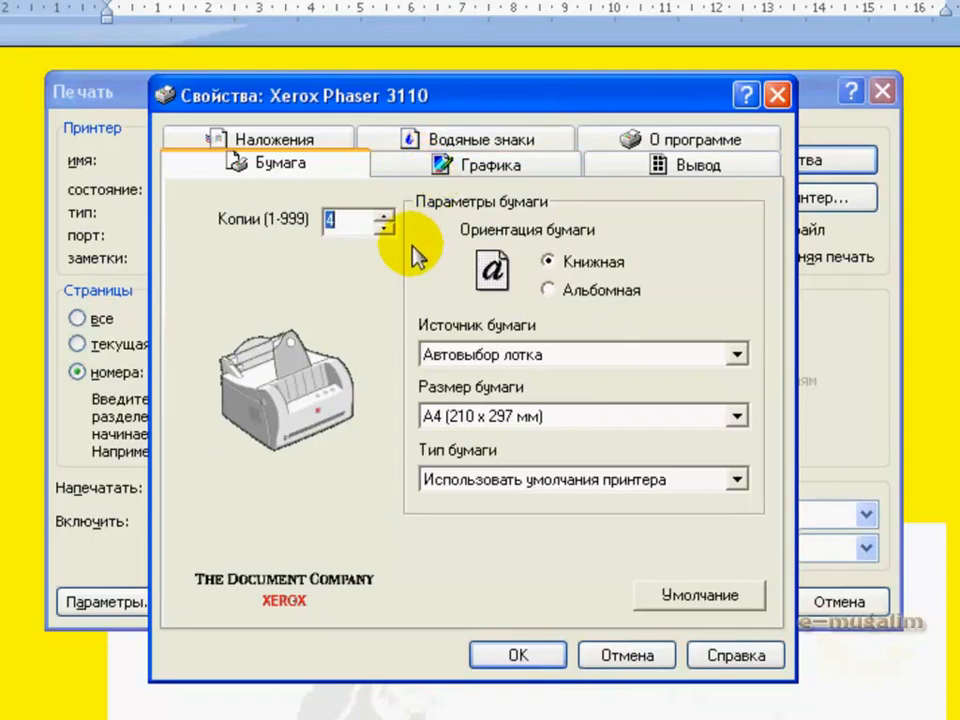
pyautogui.click(551, 264)
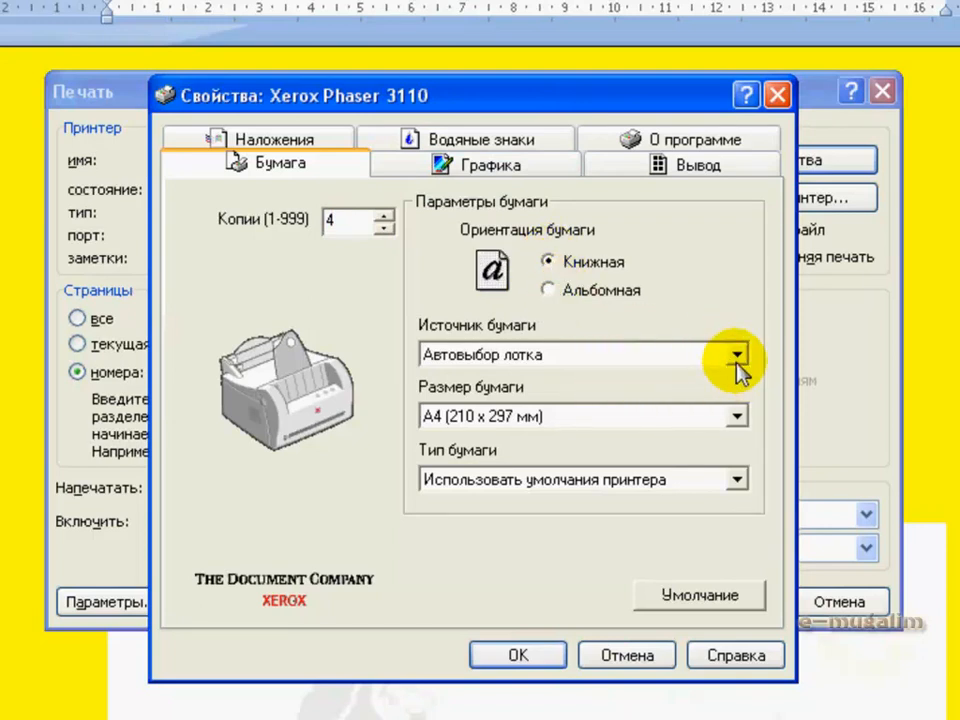
pyautogui.click(737, 418)
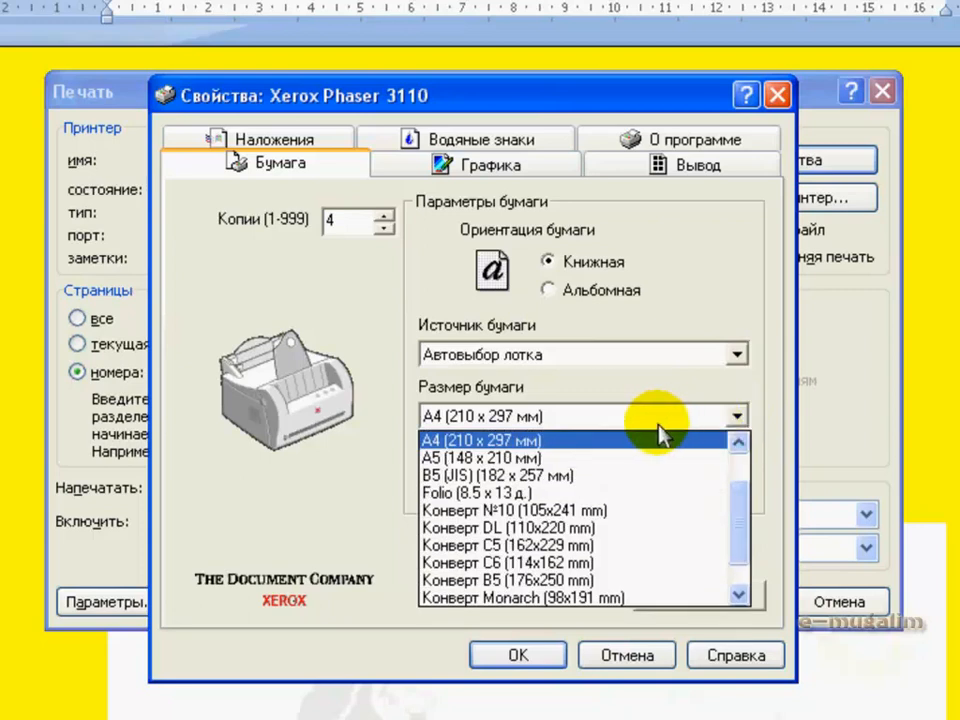
pyautogui.click(565, 446)
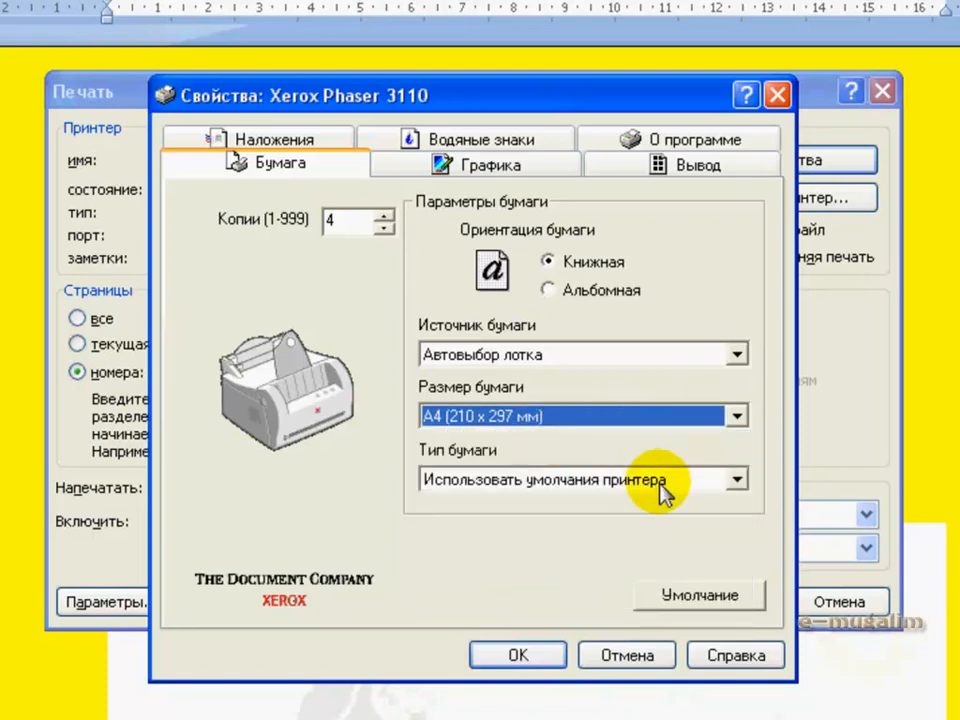
pyautogui.click(738, 482)
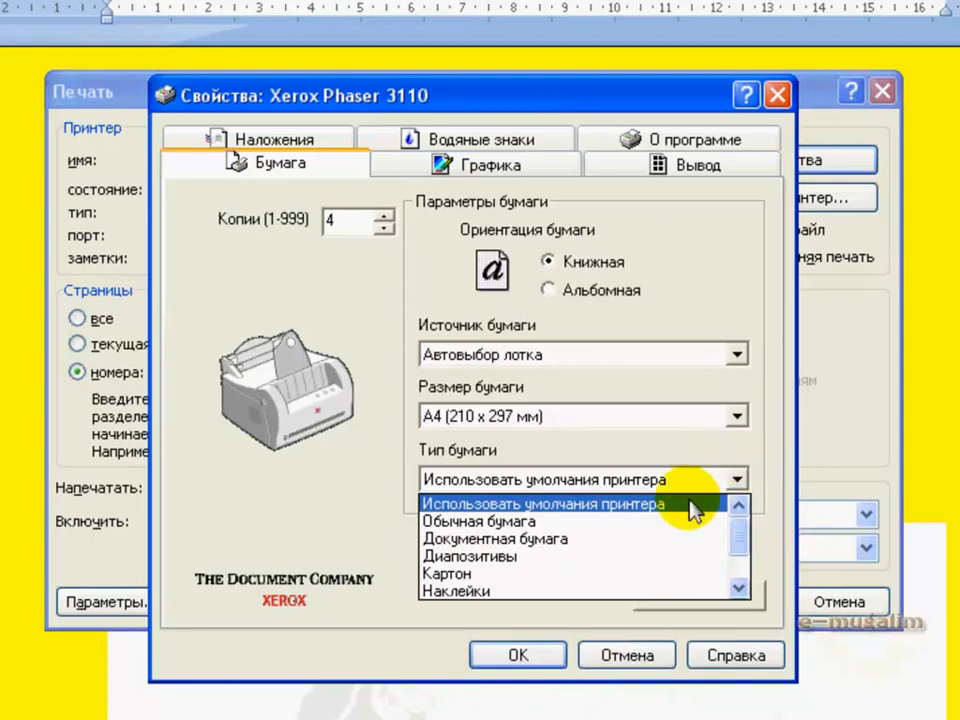
pyautogui.click(655, 505)
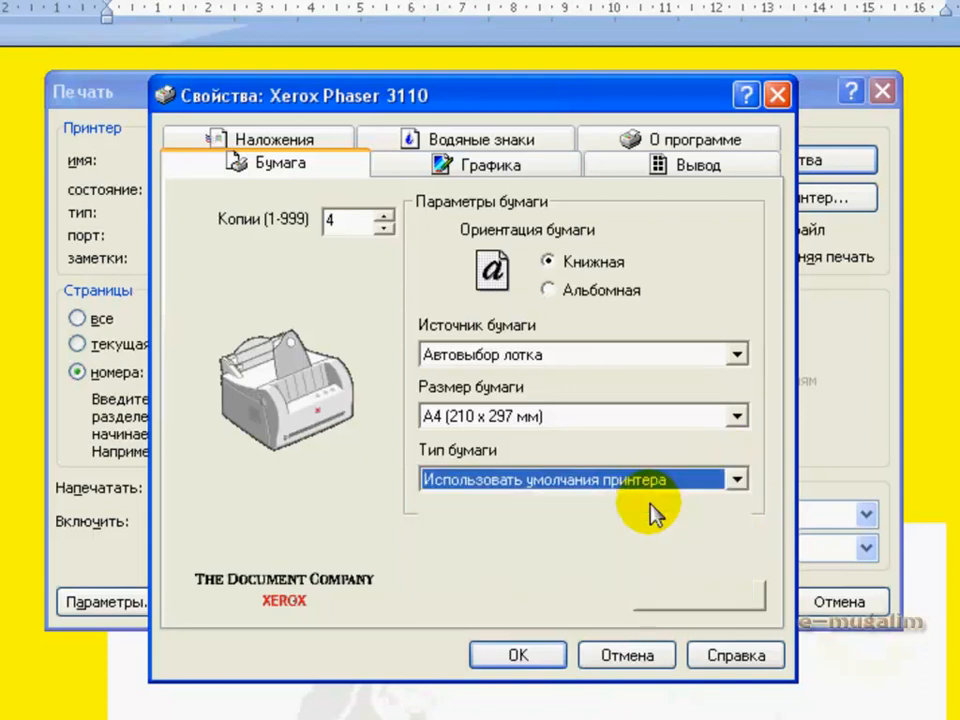
# Set the print graphics to 300 точ./дюйм resolution, Экономичный toner saving mode and Темная density.
pyautogui.click(441, 168)
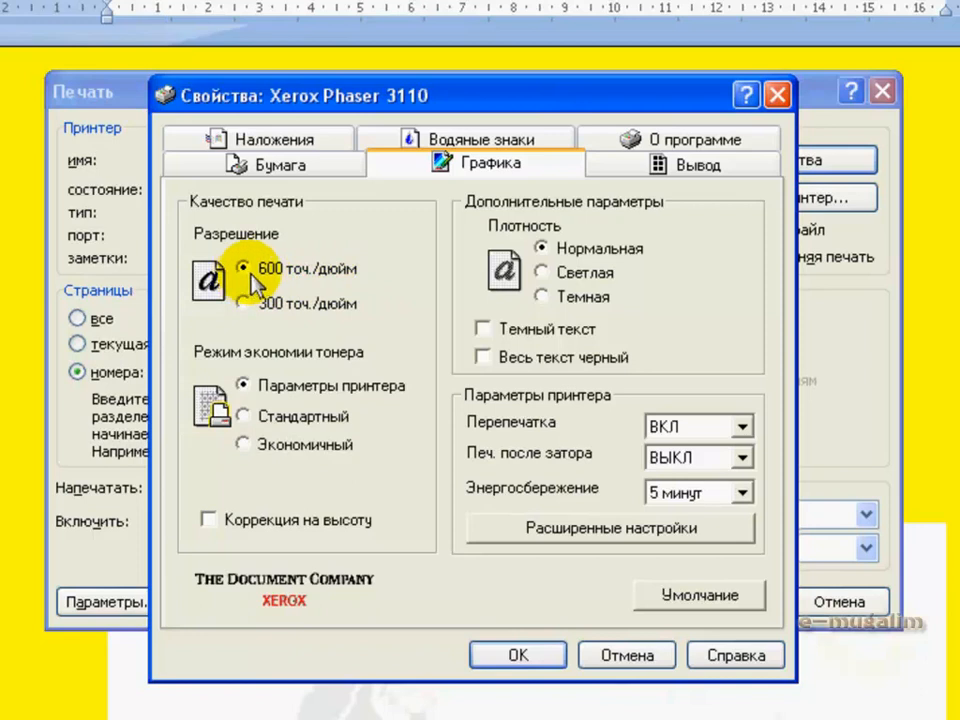
pyautogui.click(244, 303)
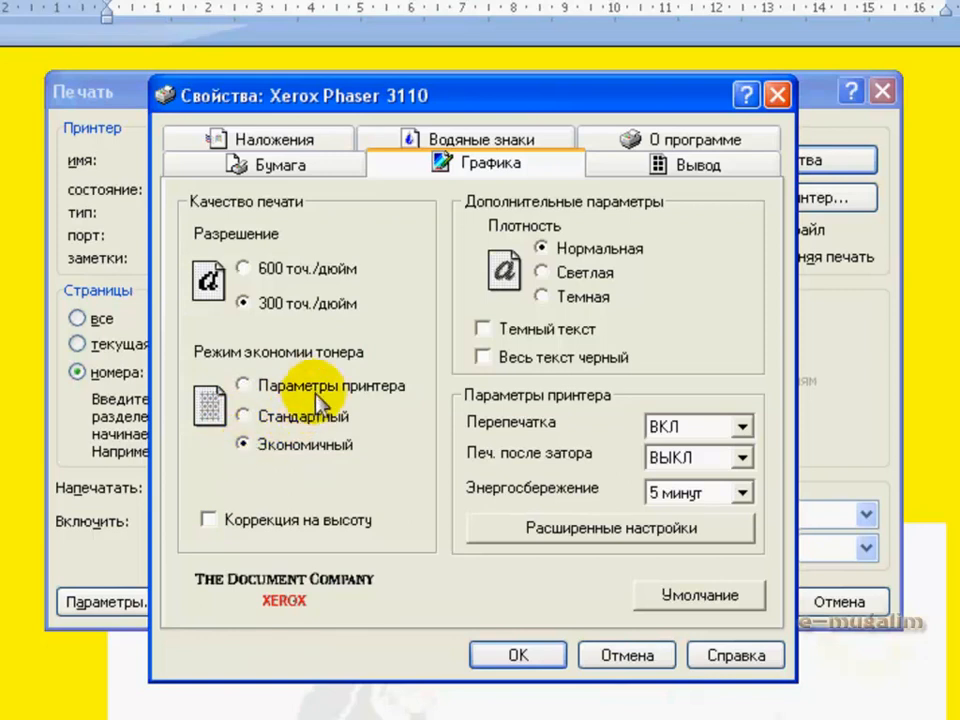
pyautogui.click(550, 279)
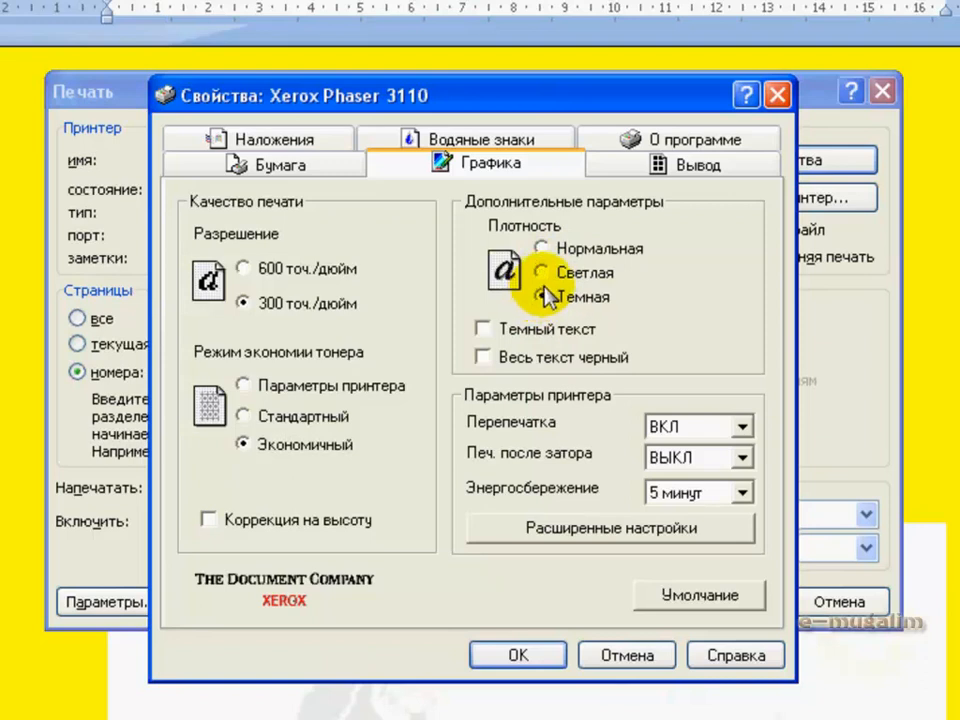
pyautogui.click(543, 296)
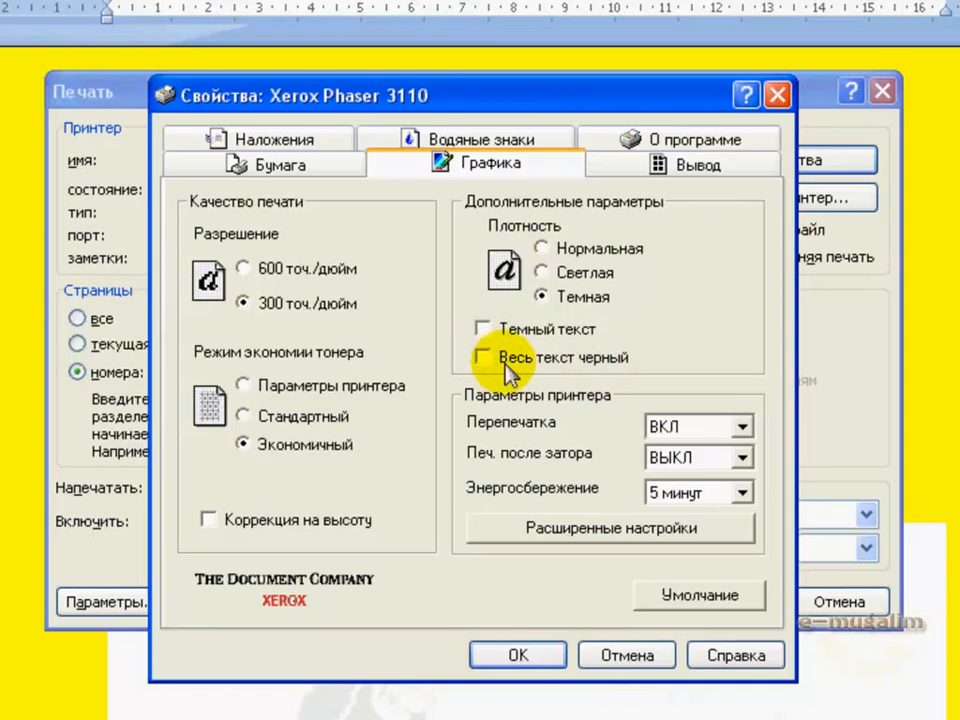
# In the printer's output settings, try ДО 2 pages per sheet and set it to ДО 4.
pyautogui.click(656, 166)
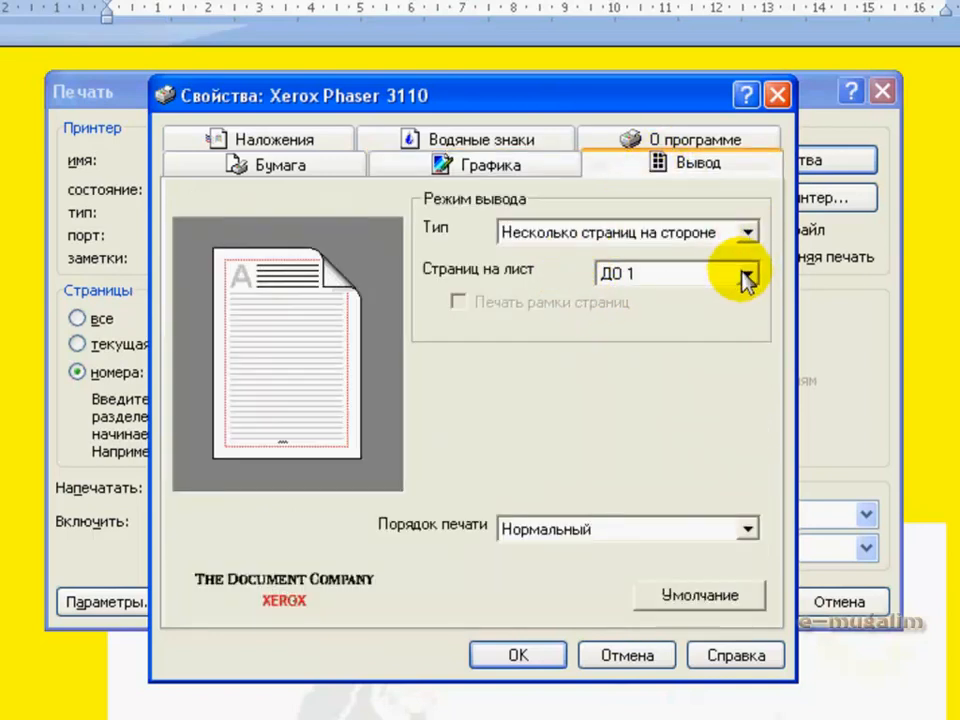
pyautogui.click(747, 274)
pyautogui.click(710, 314)
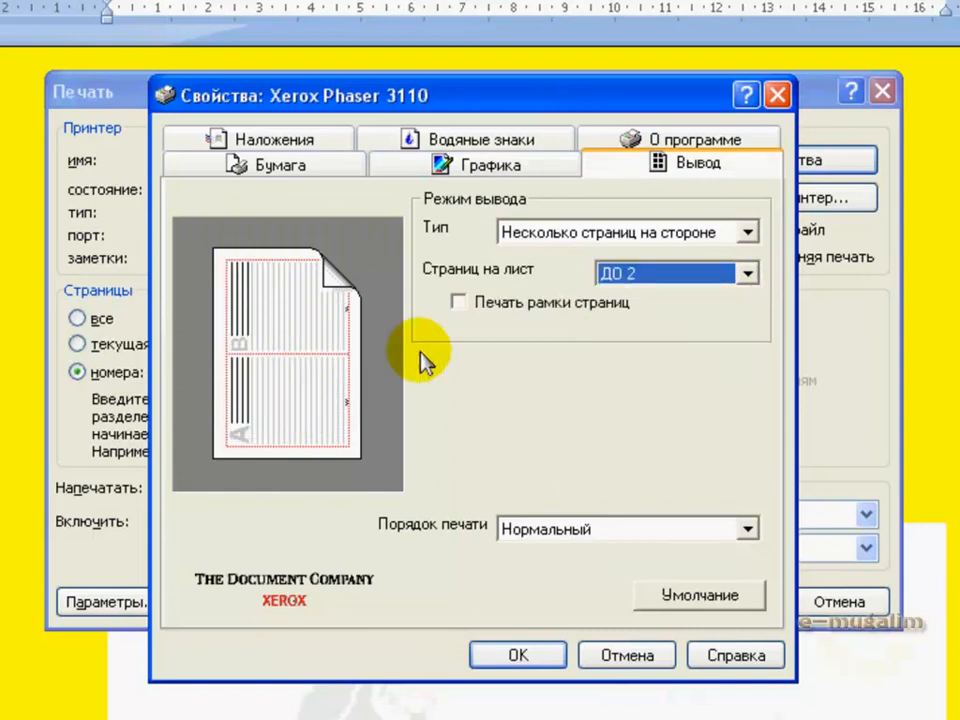
pyautogui.click(748, 274)
pyautogui.click(686, 332)
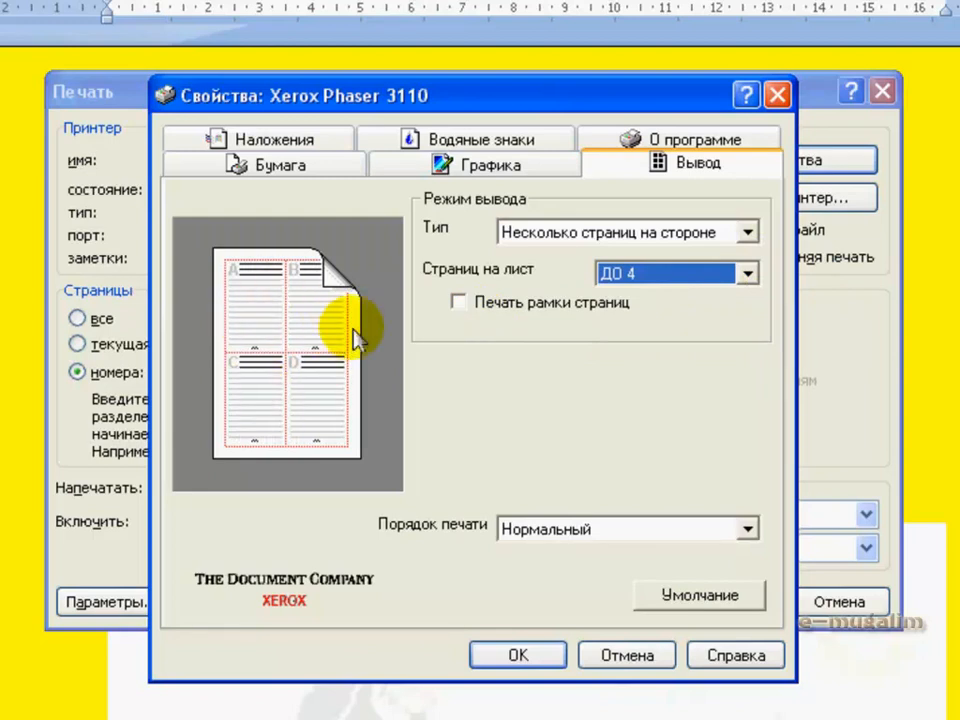
pyautogui.click(748, 274)
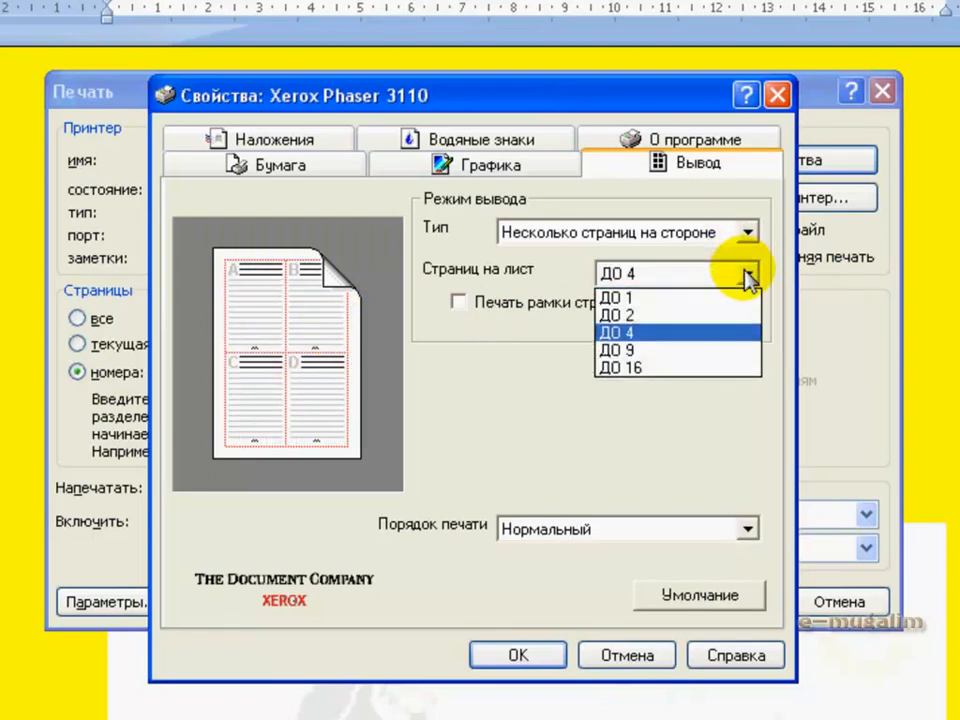
pyautogui.click(748, 274)
# Review the driver information, watermark and overlay settings, then accept the printer properties and close the print dialog without printing.
pyautogui.click(726, 140)
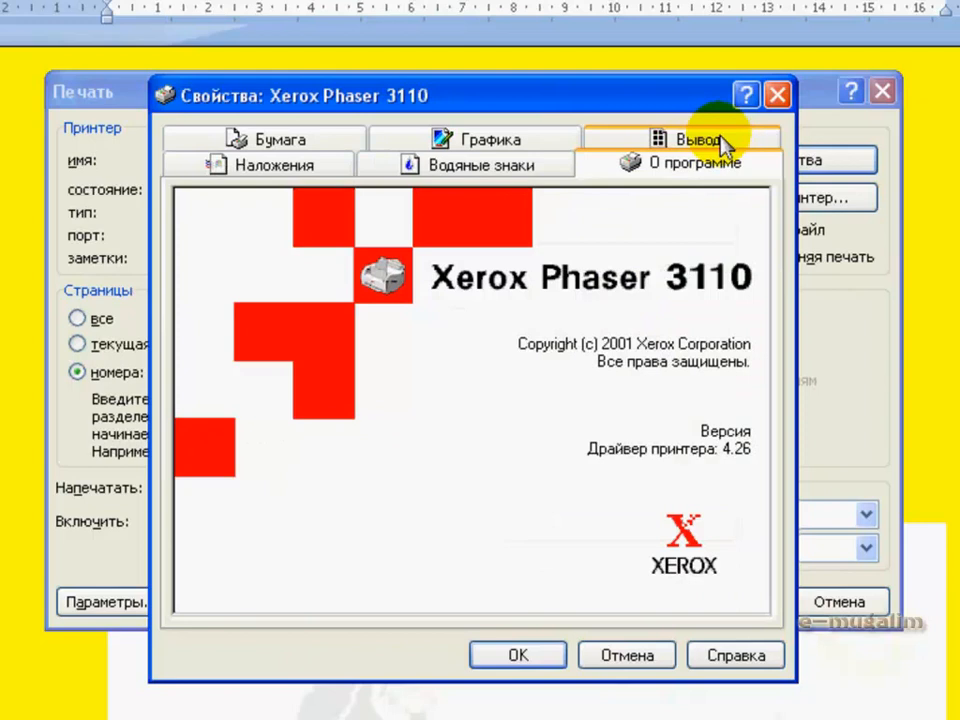
pyautogui.click(418, 168)
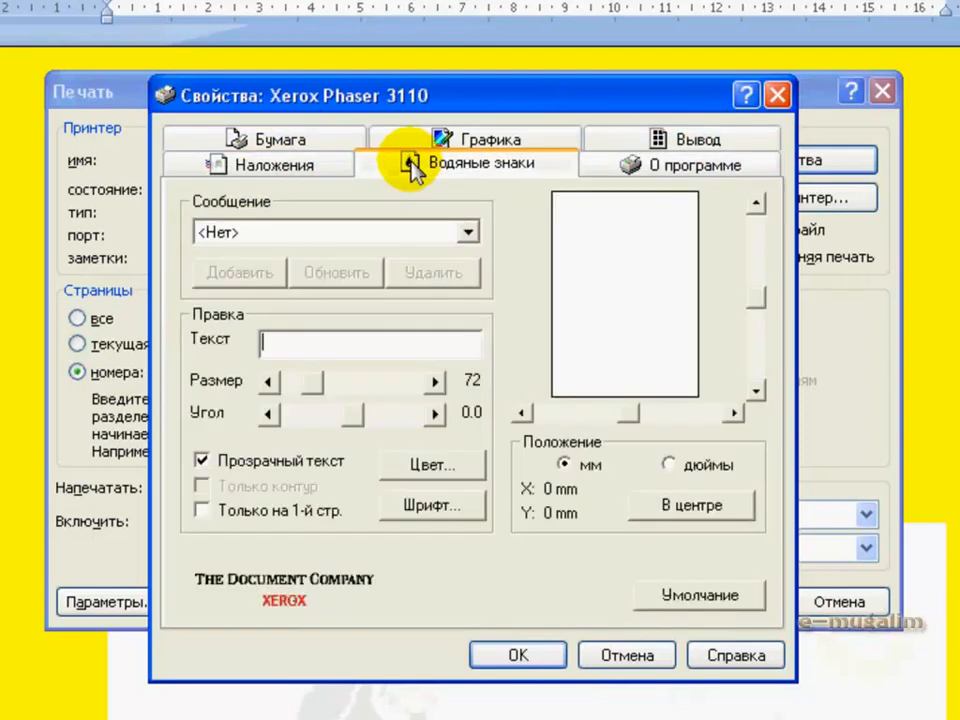
pyautogui.click(280, 166)
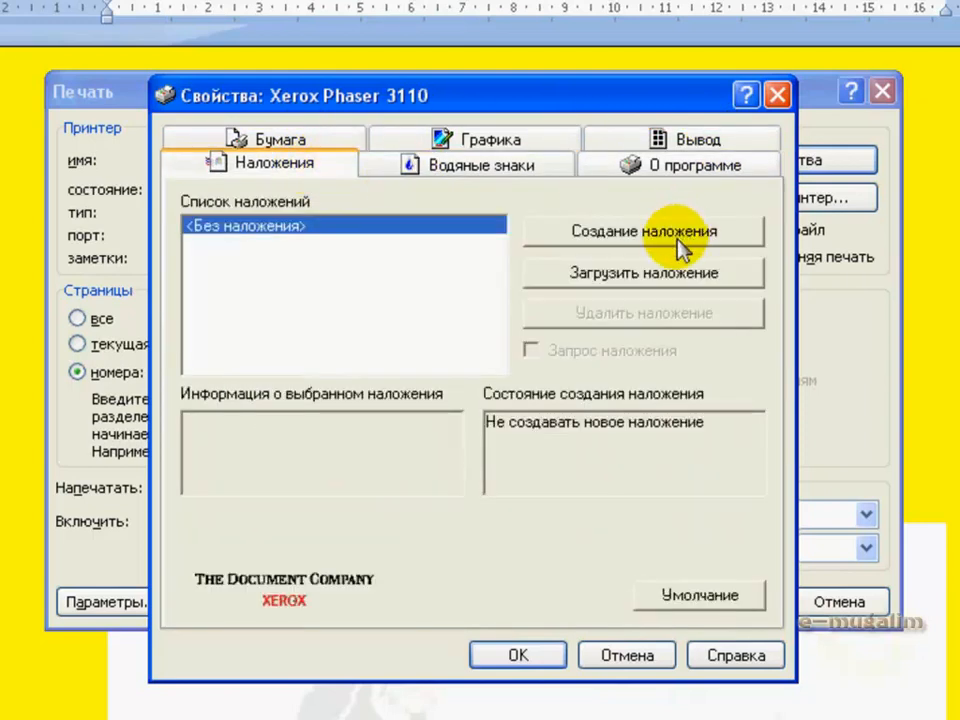
pyautogui.click(551, 658)
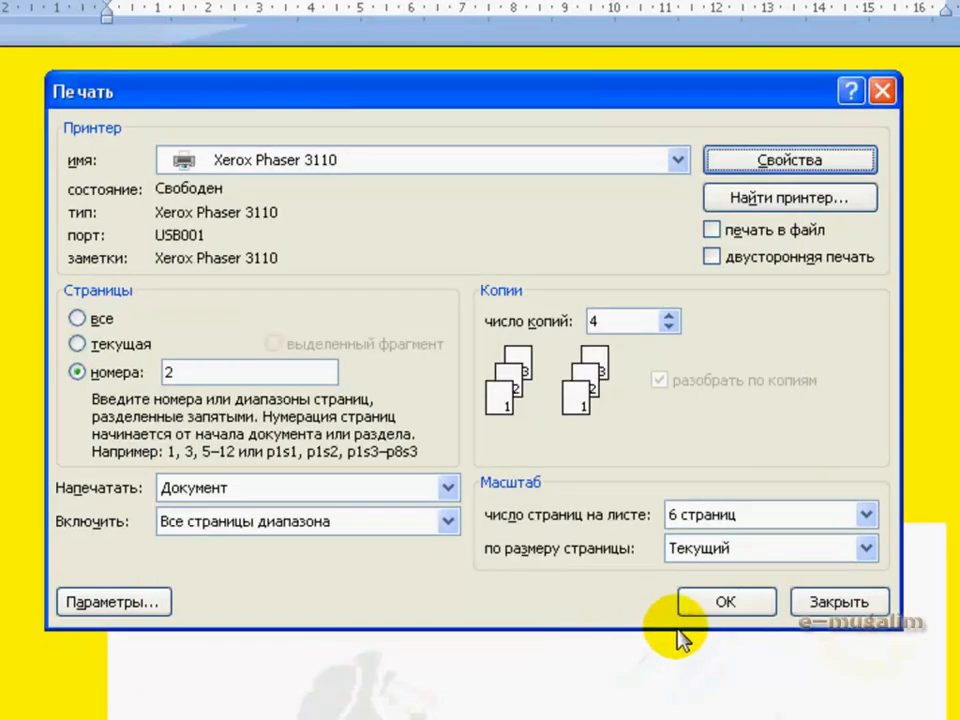
pyautogui.click(883, 92)
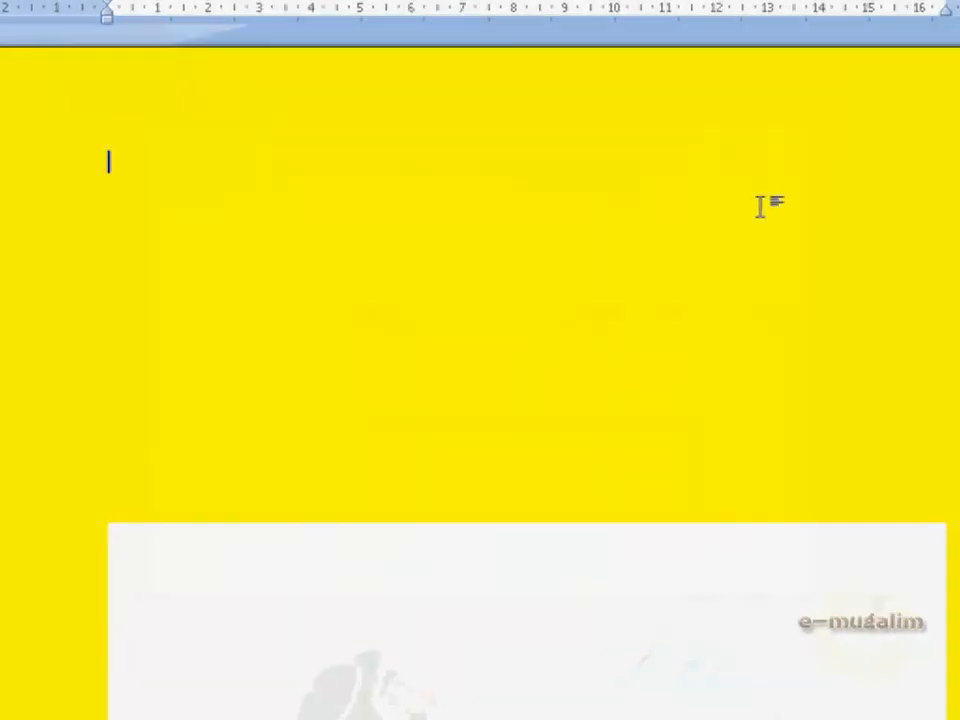